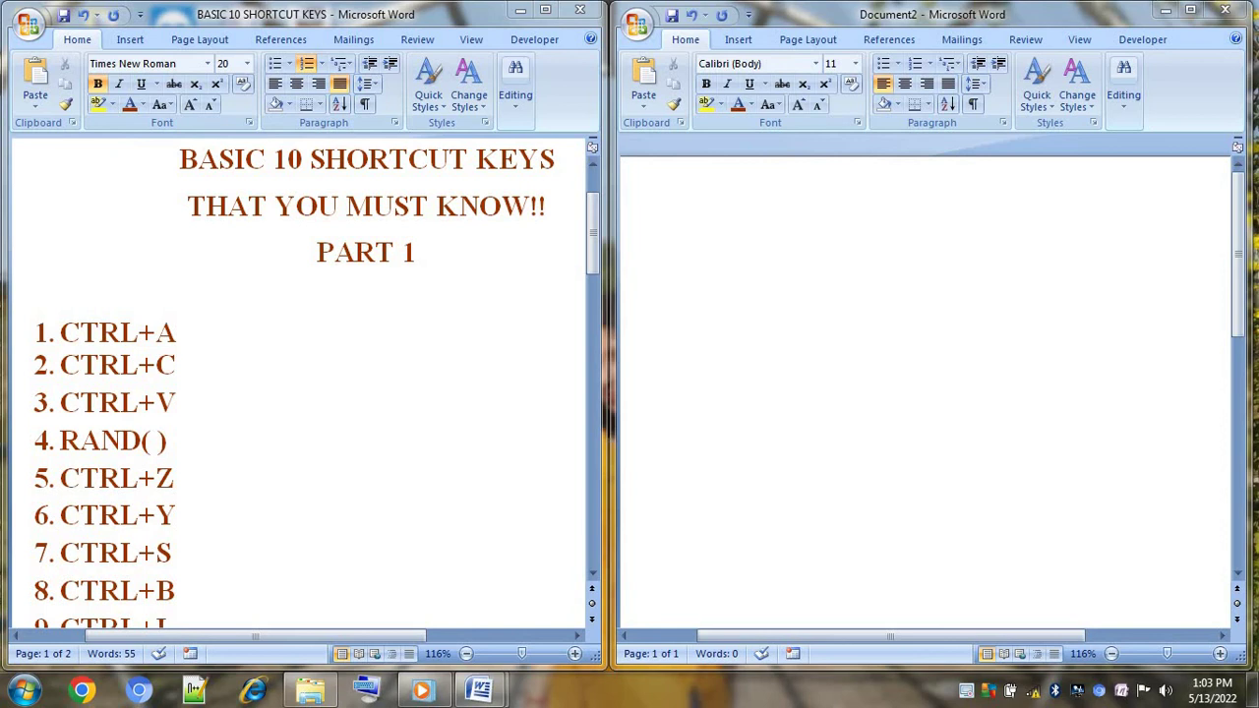
Step: Maximize the shortcut list, then highlight its title lines, PART 1 and CTRL+A in turn
left_click(545, 10)
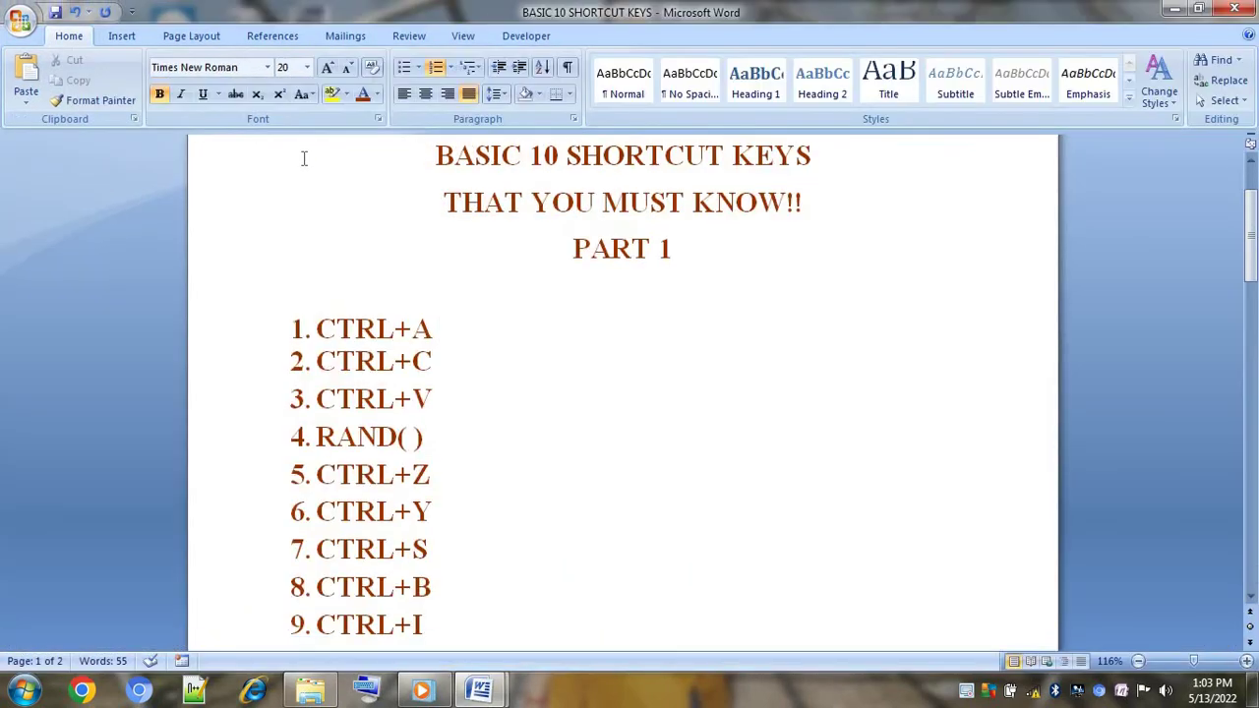
left_click_drag(431, 147, 659, 141)
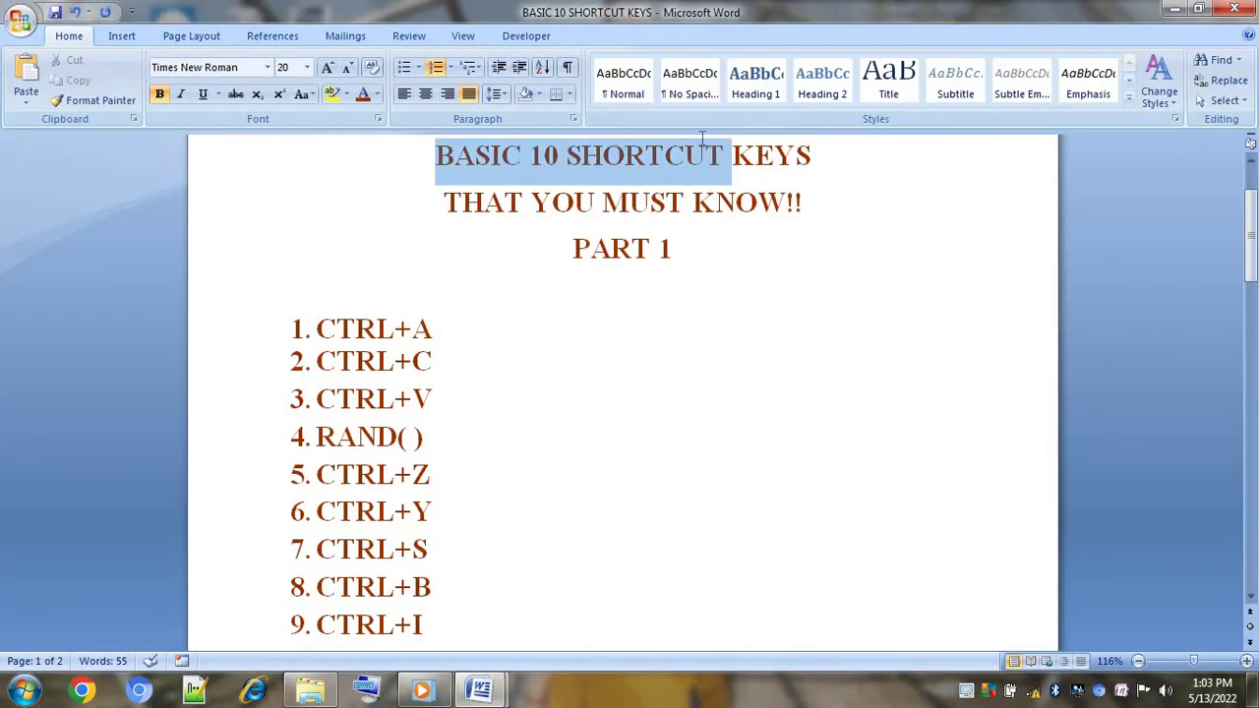
left_click_drag(745, 138, 773, 182)
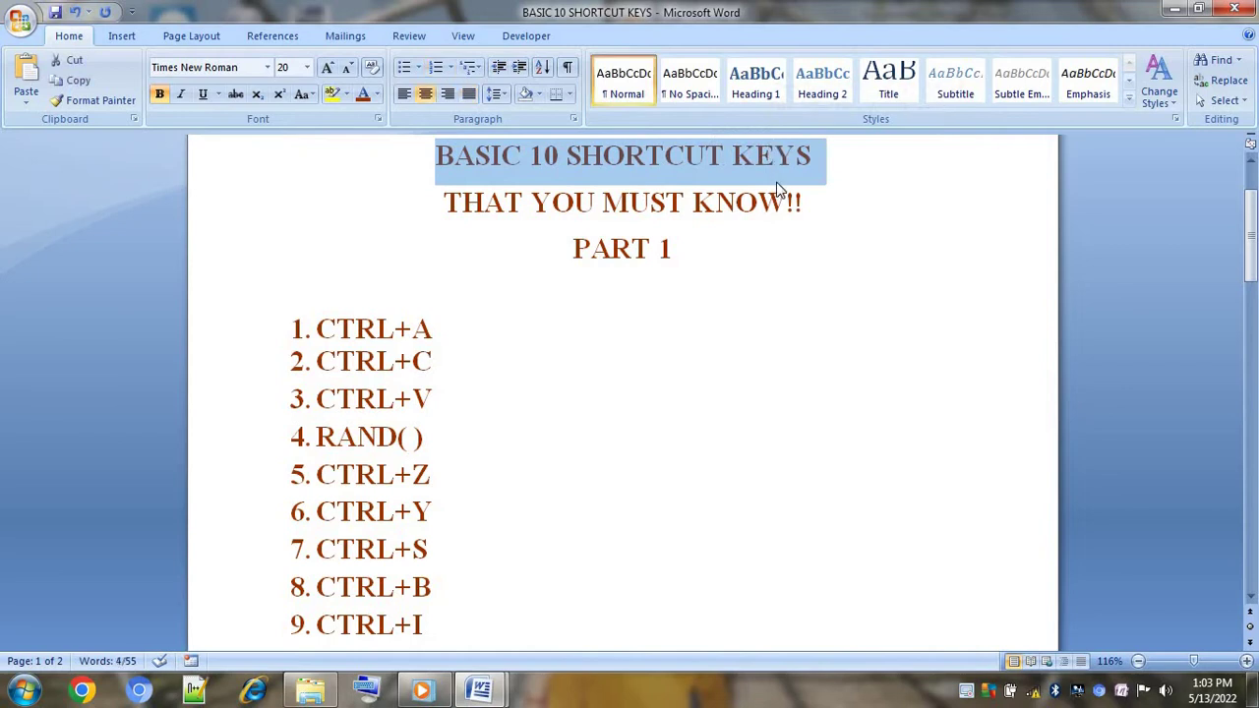
left_click(434, 203)
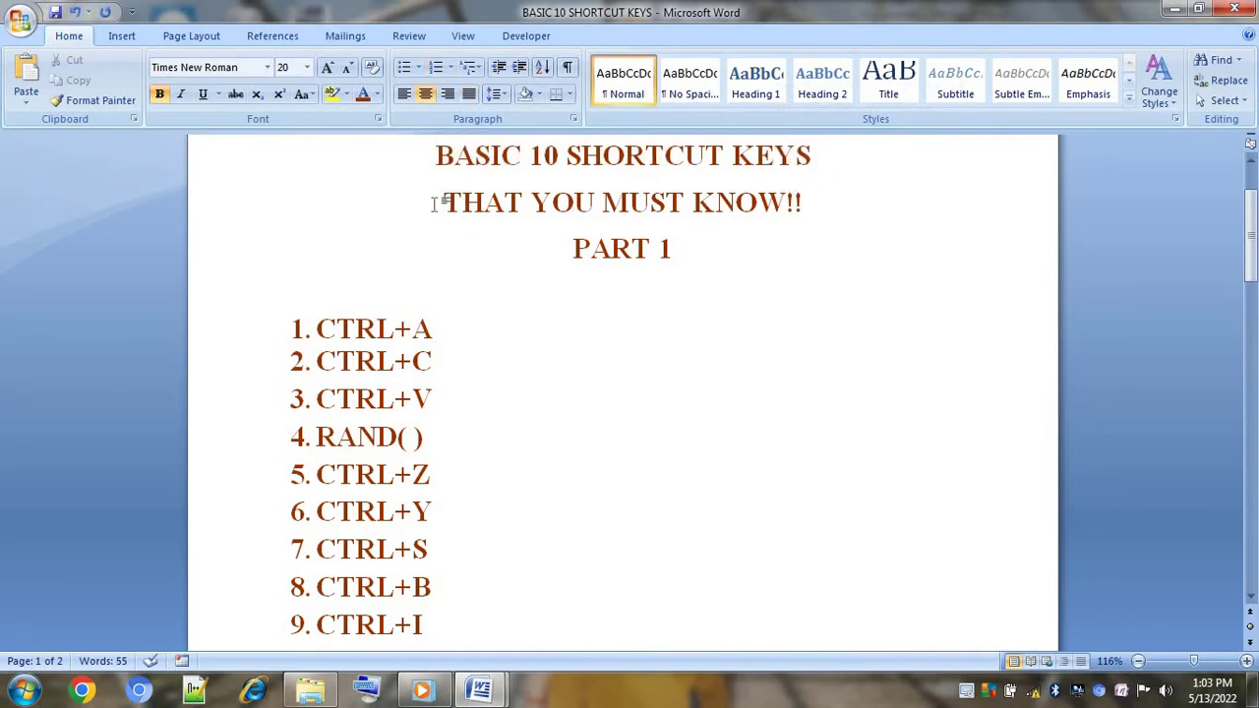
triple_click(435, 203)
left_click(503, 249)
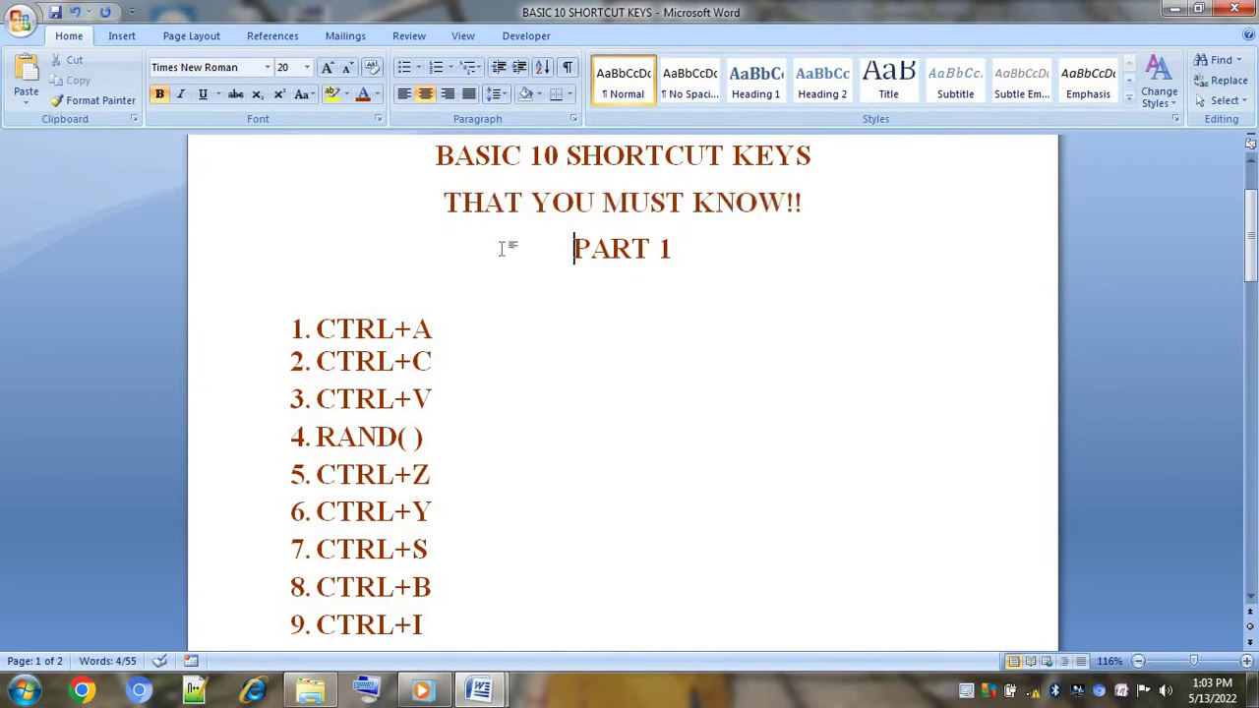
triple_click(503, 249)
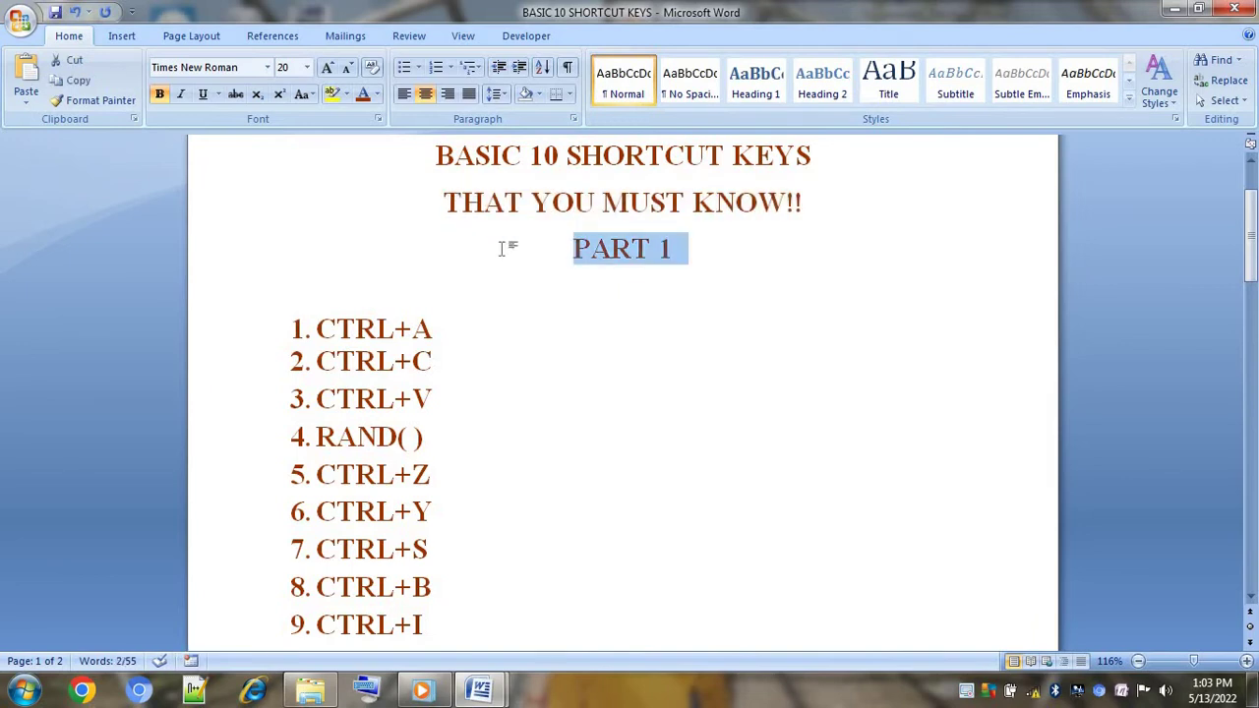
left_click(443, 328)
left_click_drag(318, 328, 452, 328)
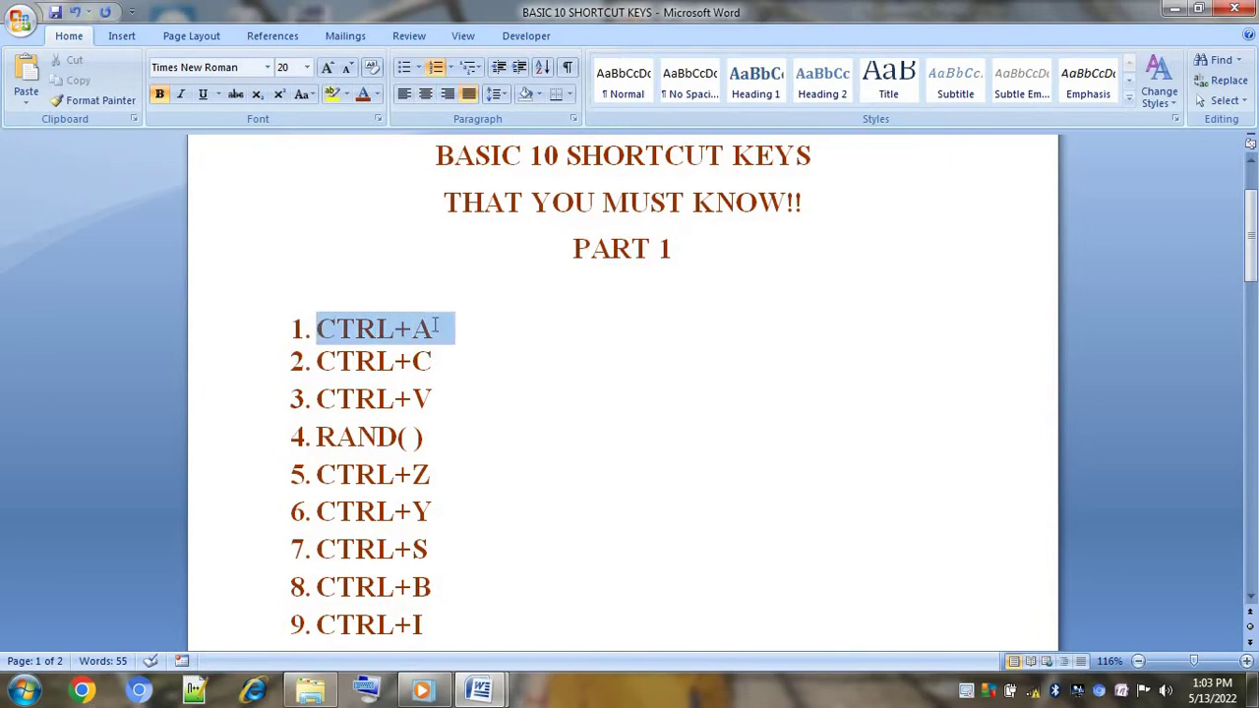
Step: Stretch the list window to full height and type 'IT'S SELECT THEWHOLE TEXT ENTER INTHE PAGE' after CTRL+A
left_click(1195, 9)
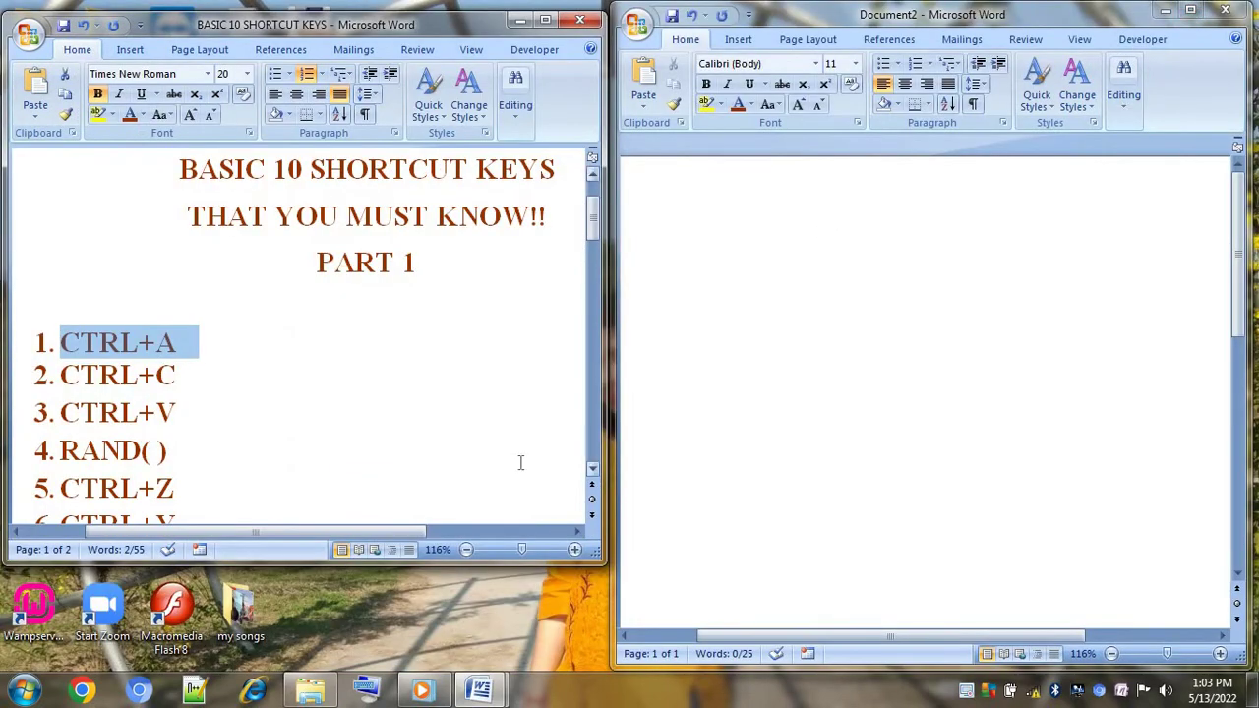
left_click_drag(470, 566, 462, 679)
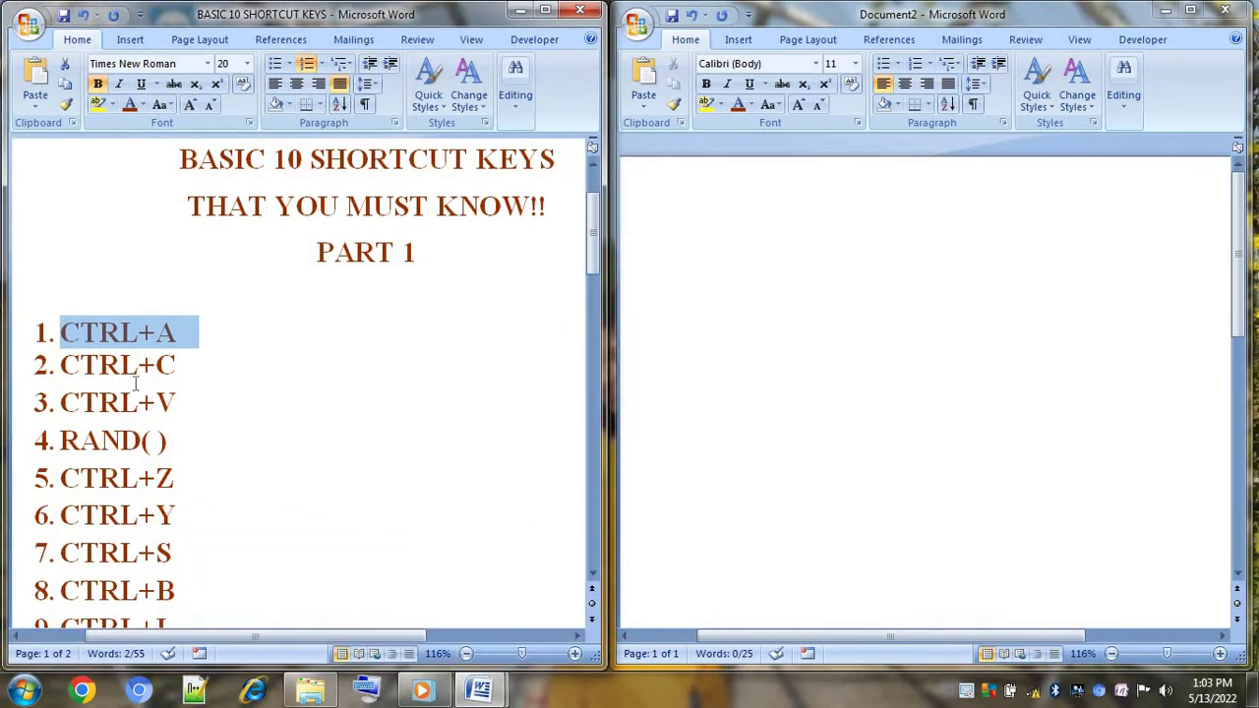
left_click(217, 334)
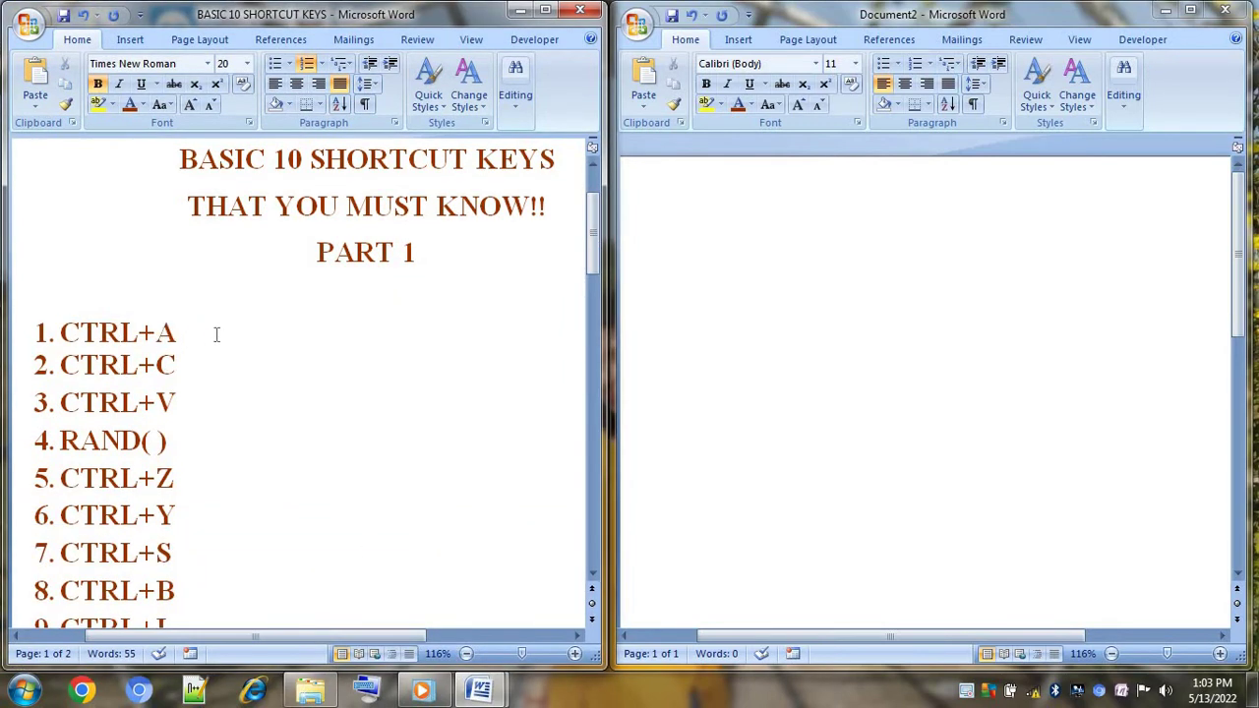
type(" IT")
type("'S")
type(" SELECT")
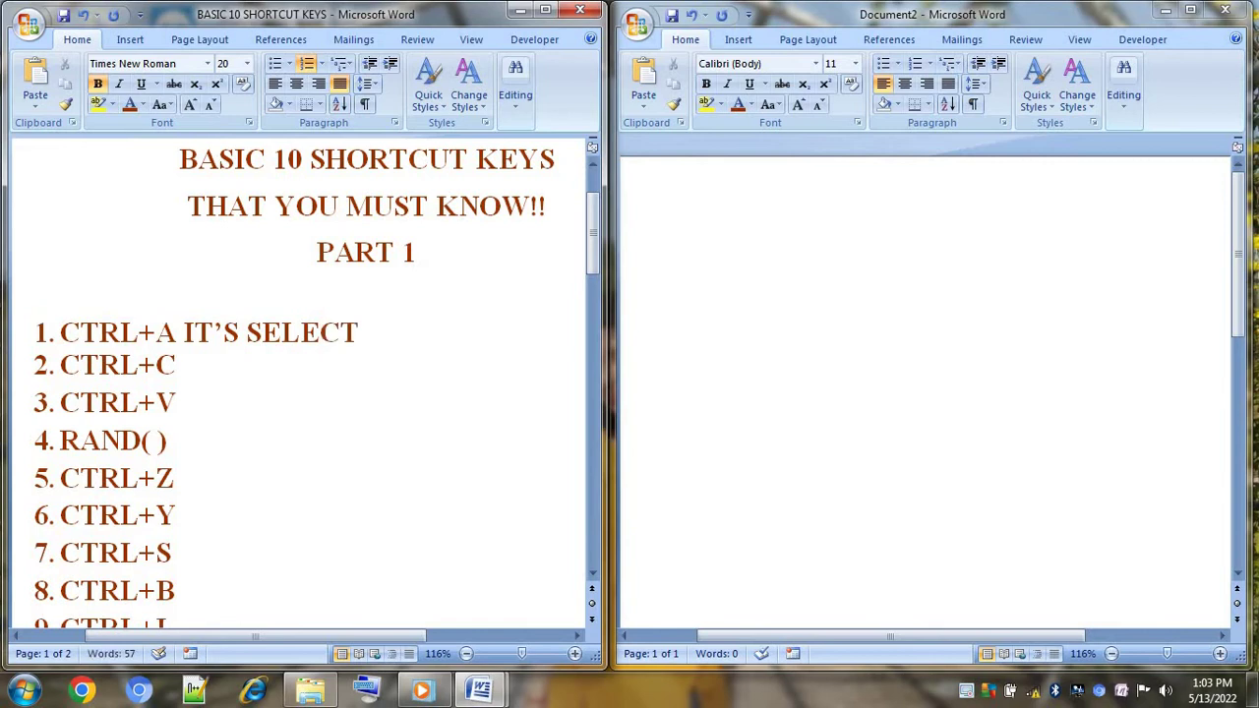
type(" THE")
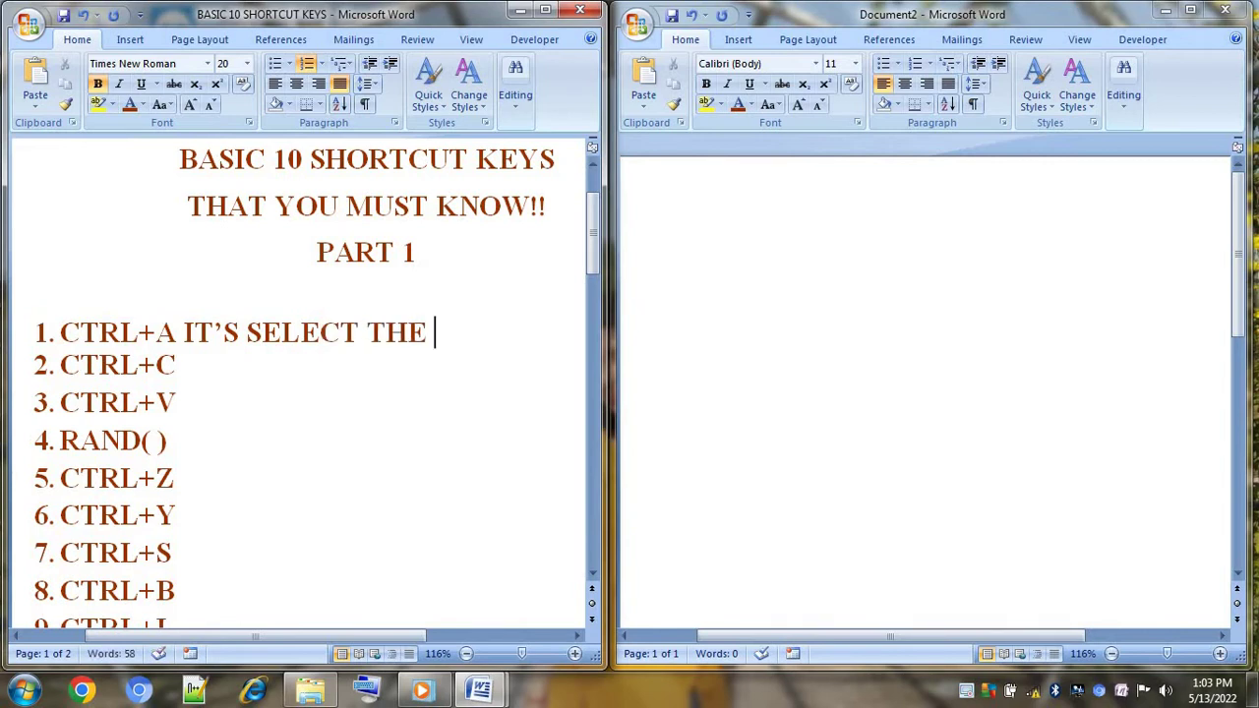
type("WHOLE ")
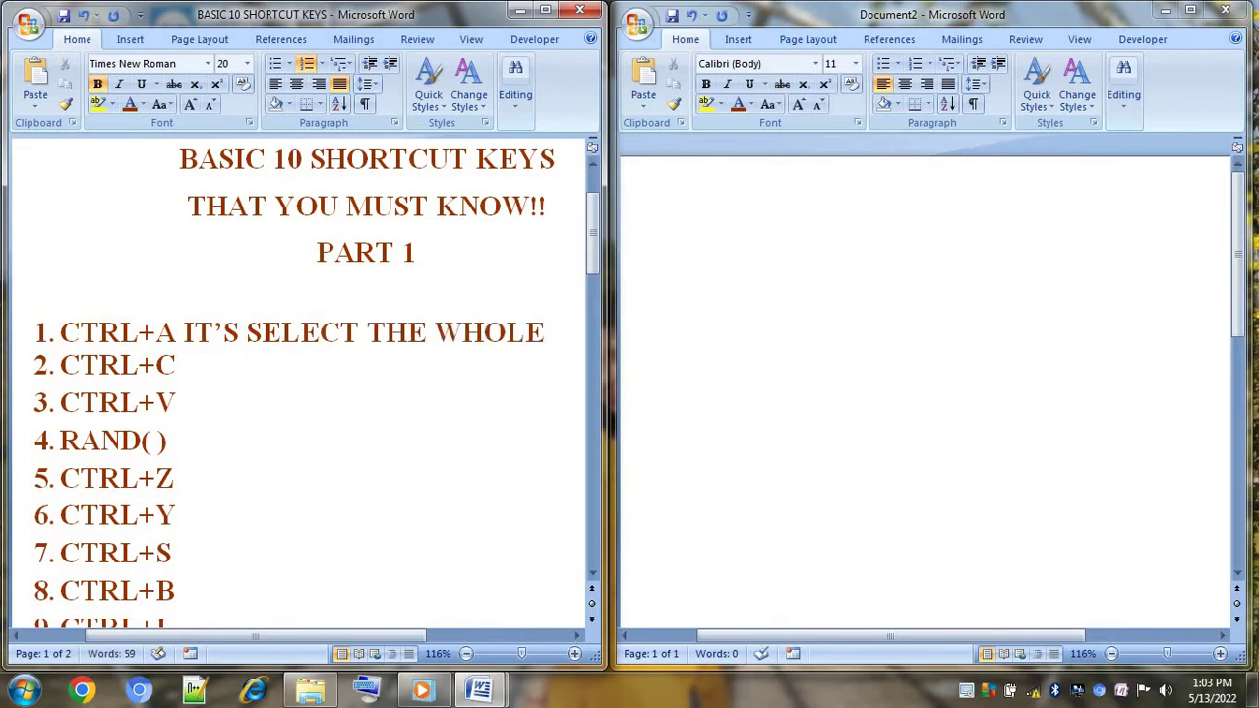
type("TEXT ")
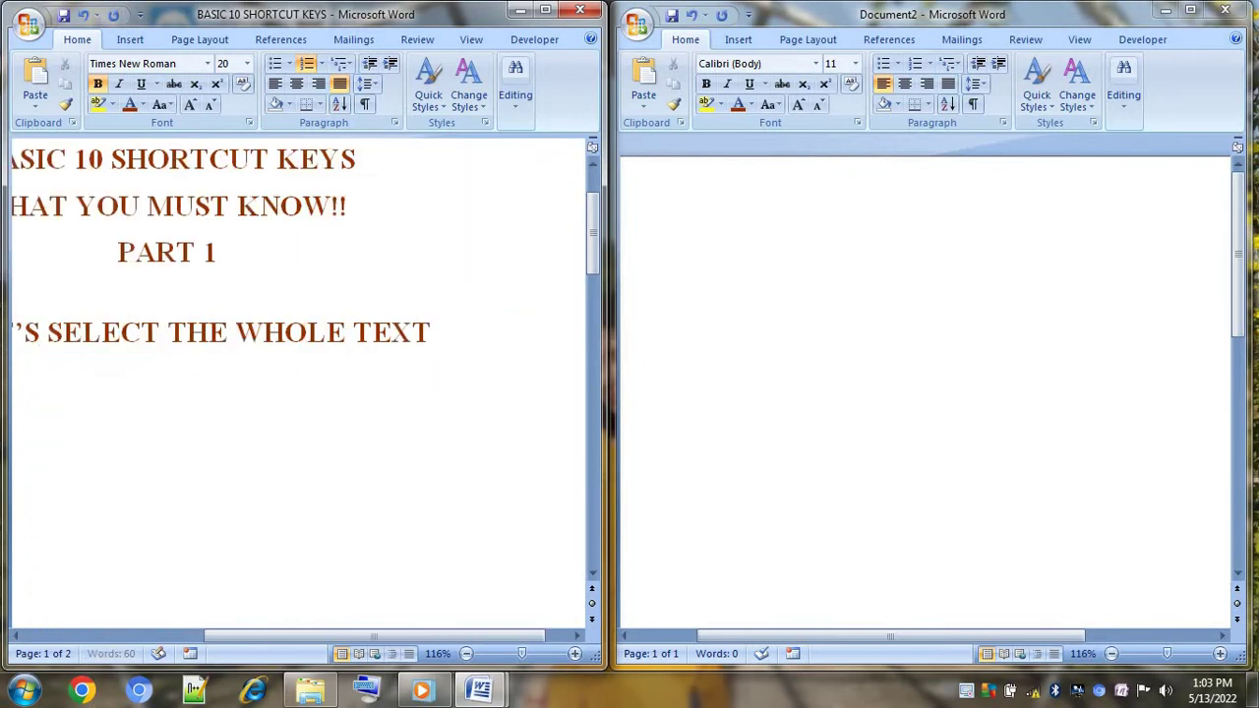
type("ENTER")
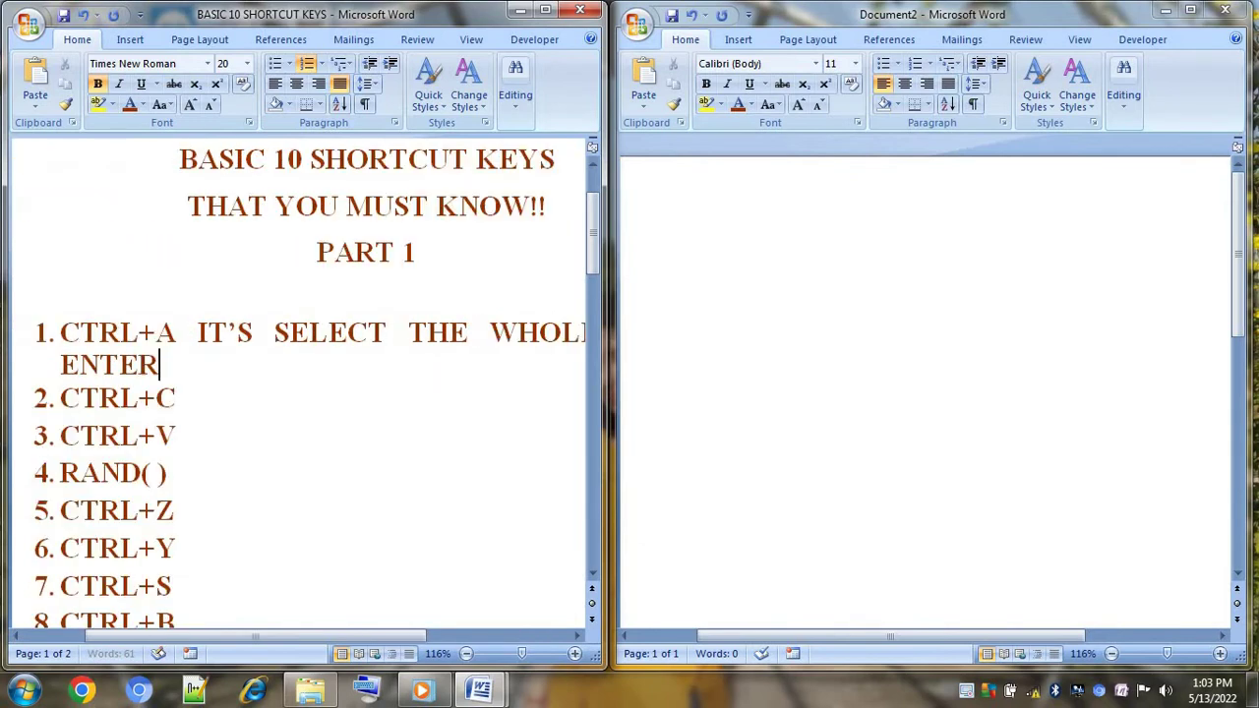
type(" IN")
type(" THE ")
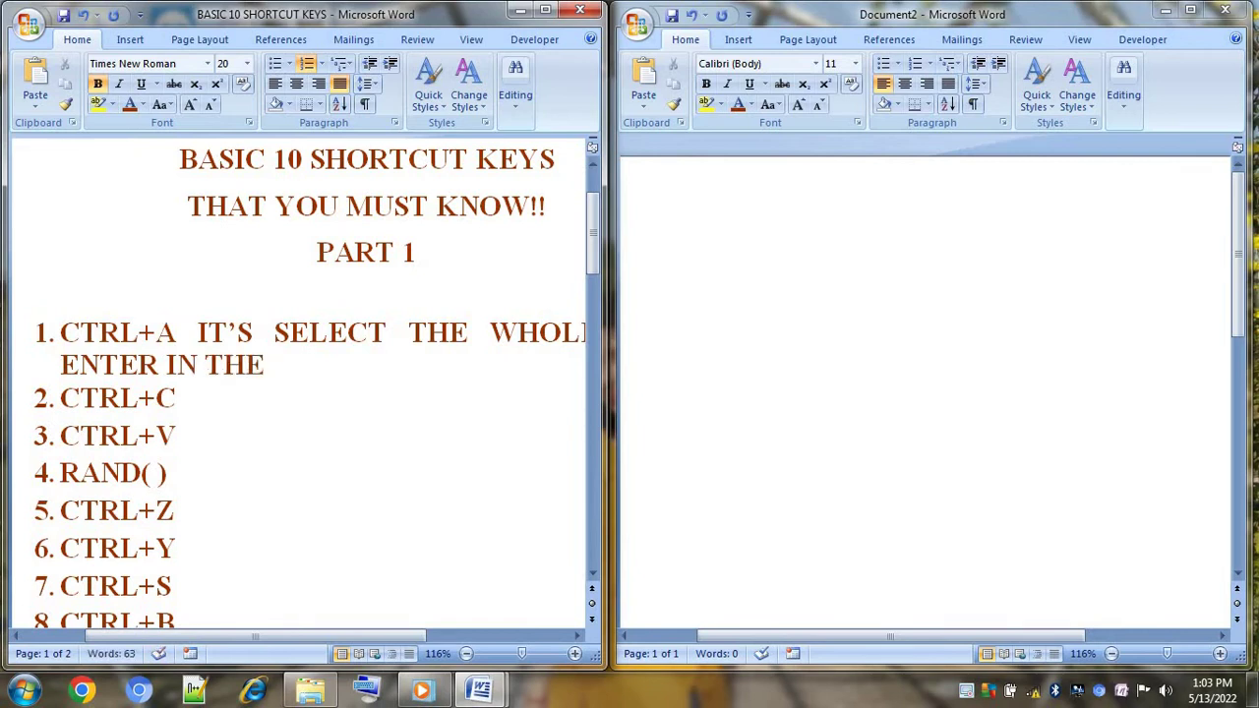
type("PAGE")
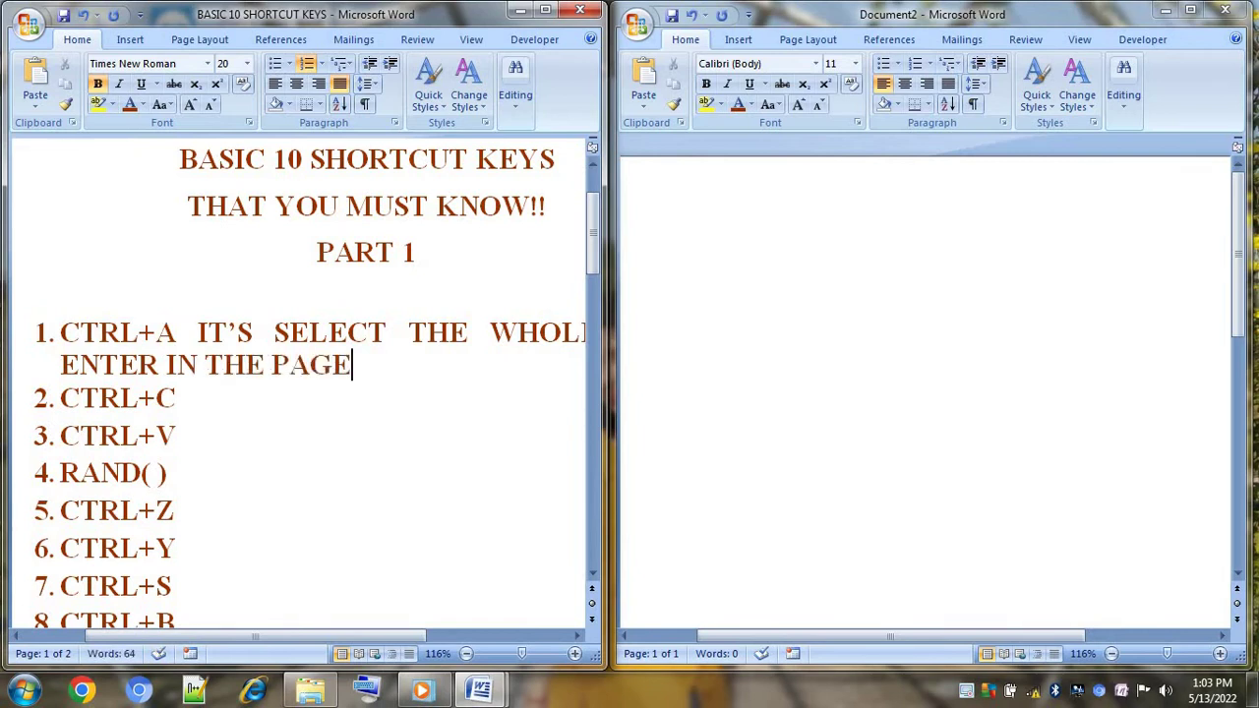
Step: Type sample lines HHHHHHHHHHH RRRRRRRRRR, SSSSSSSSSS, PPPPPPPPP and EEEEEEEEE in Document2
left_click(702, 317)
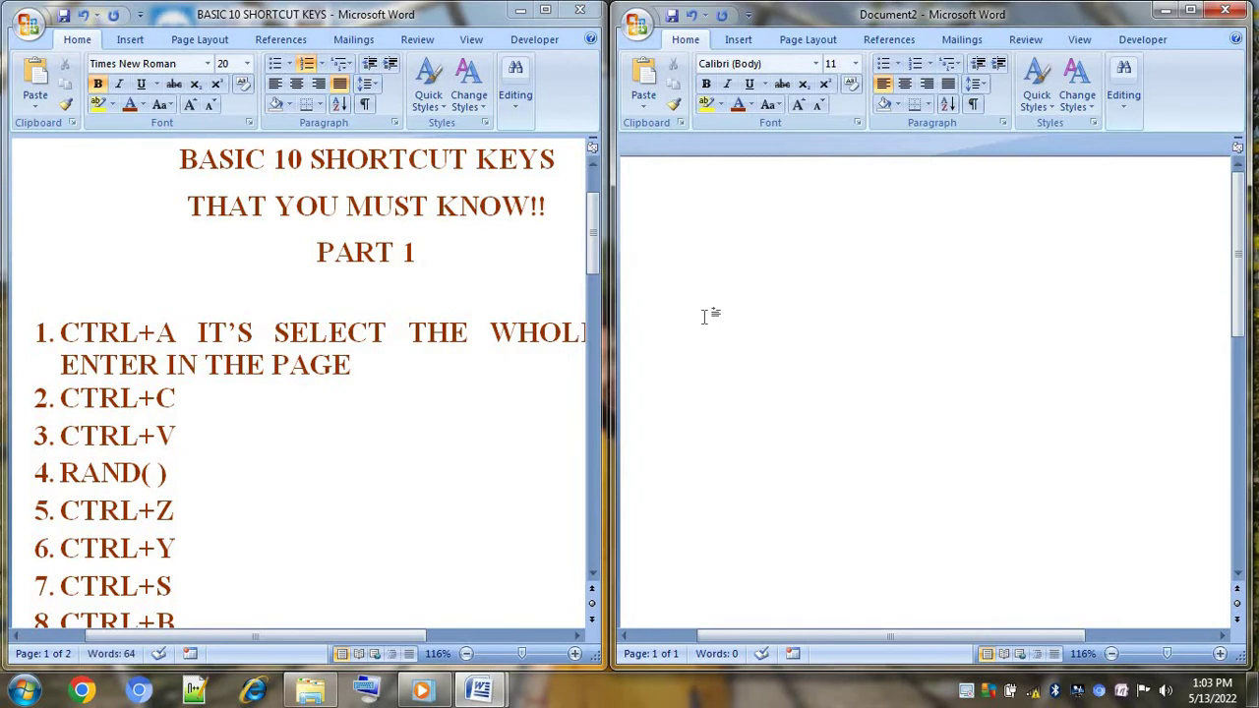
type("HHHHHHHH")
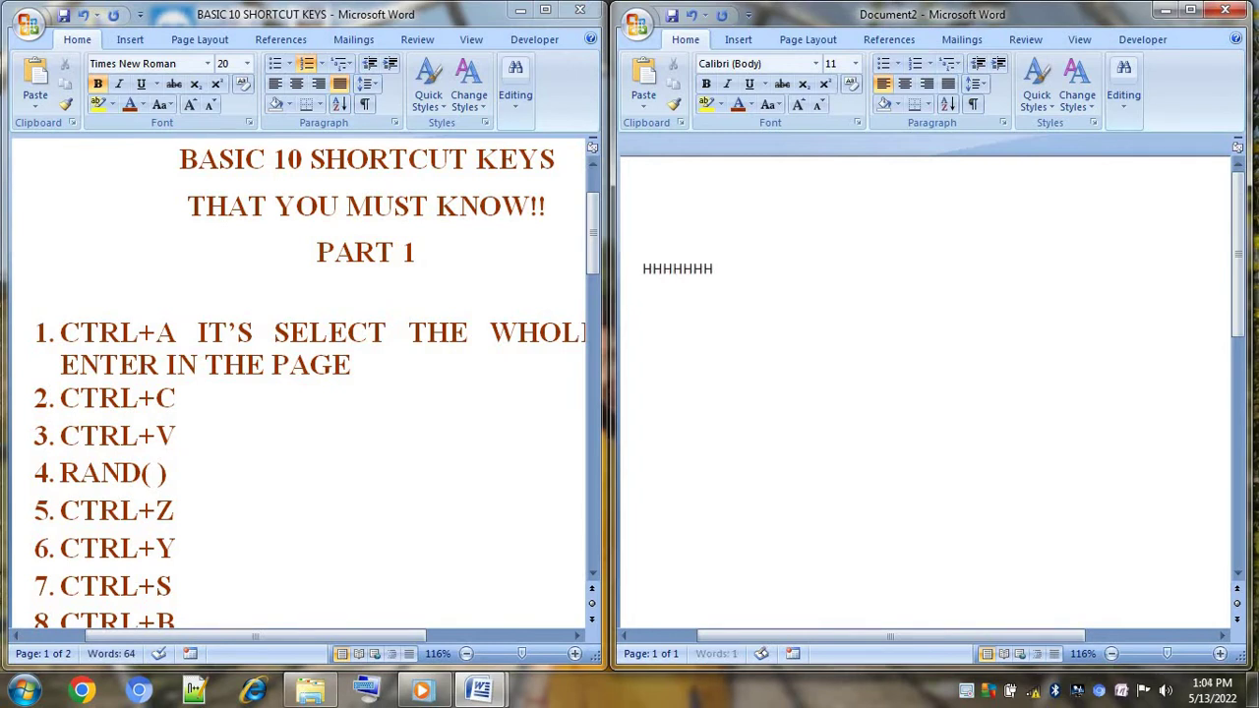
type("HHH ")
type("RRRRRRRRRR")
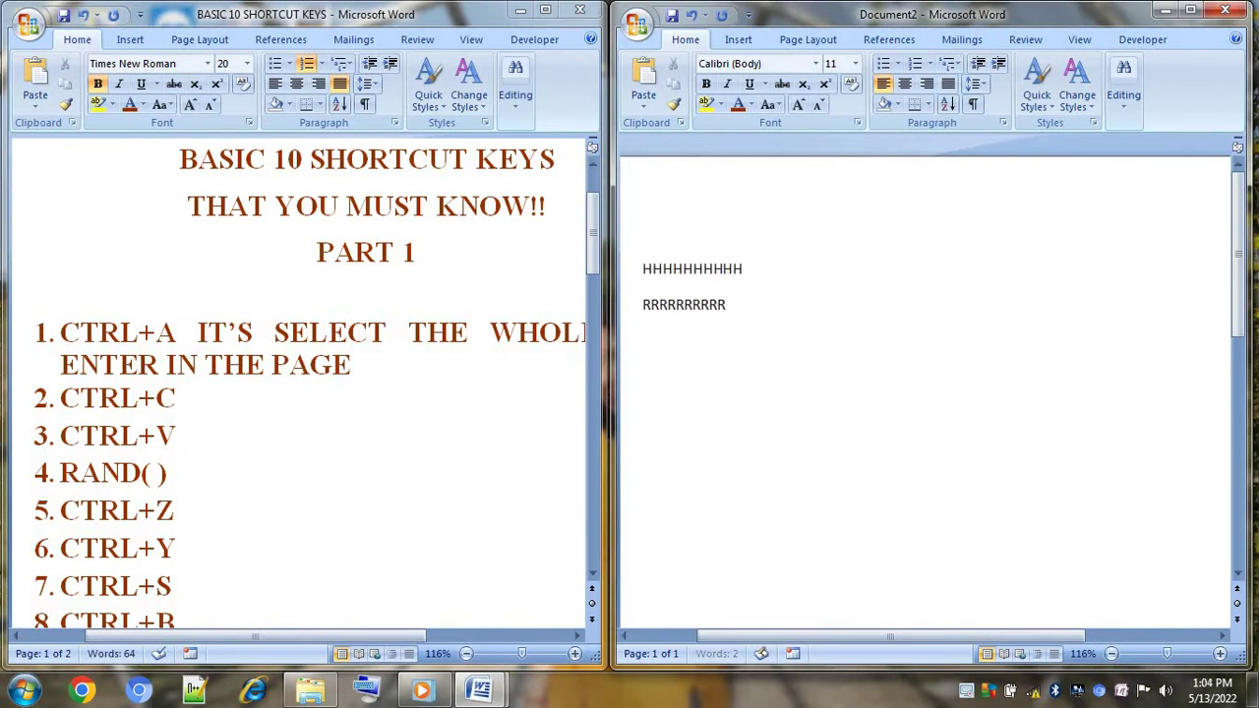
key("Return")
type("SSSSSSSSSS")
key("Return")
type("PPPPPPPPP")
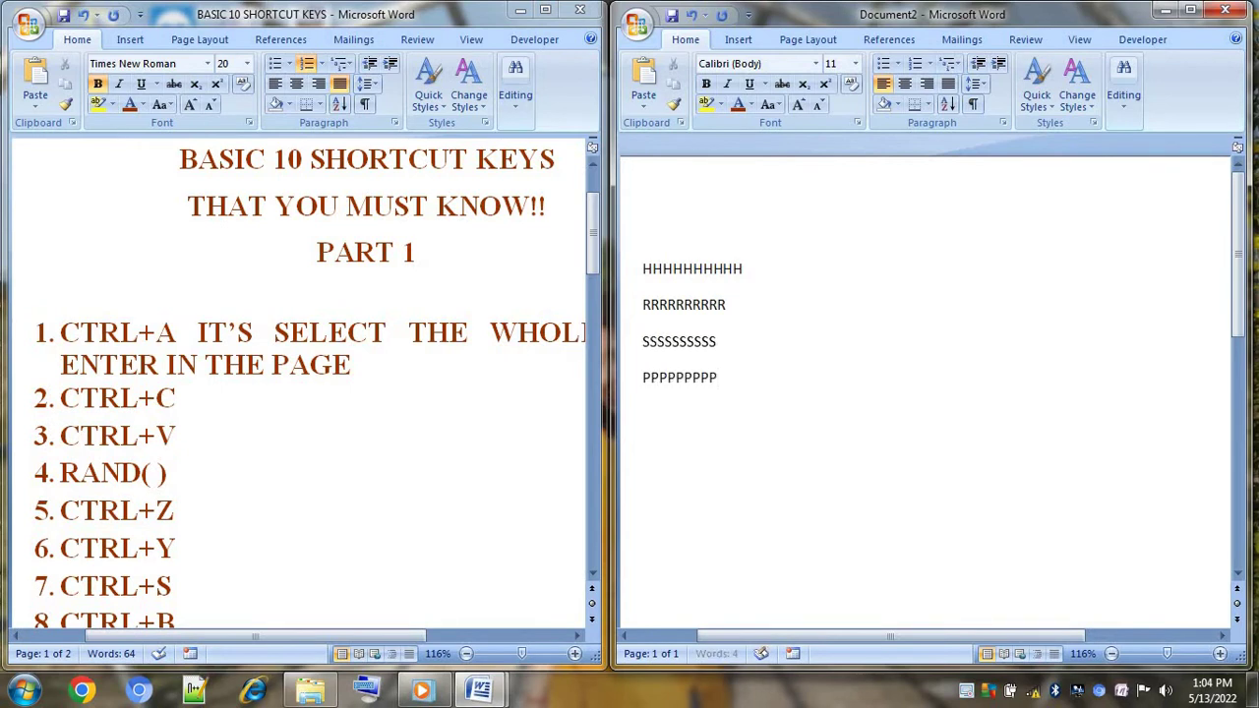
key("Return")
type("EEEEEEEEE")
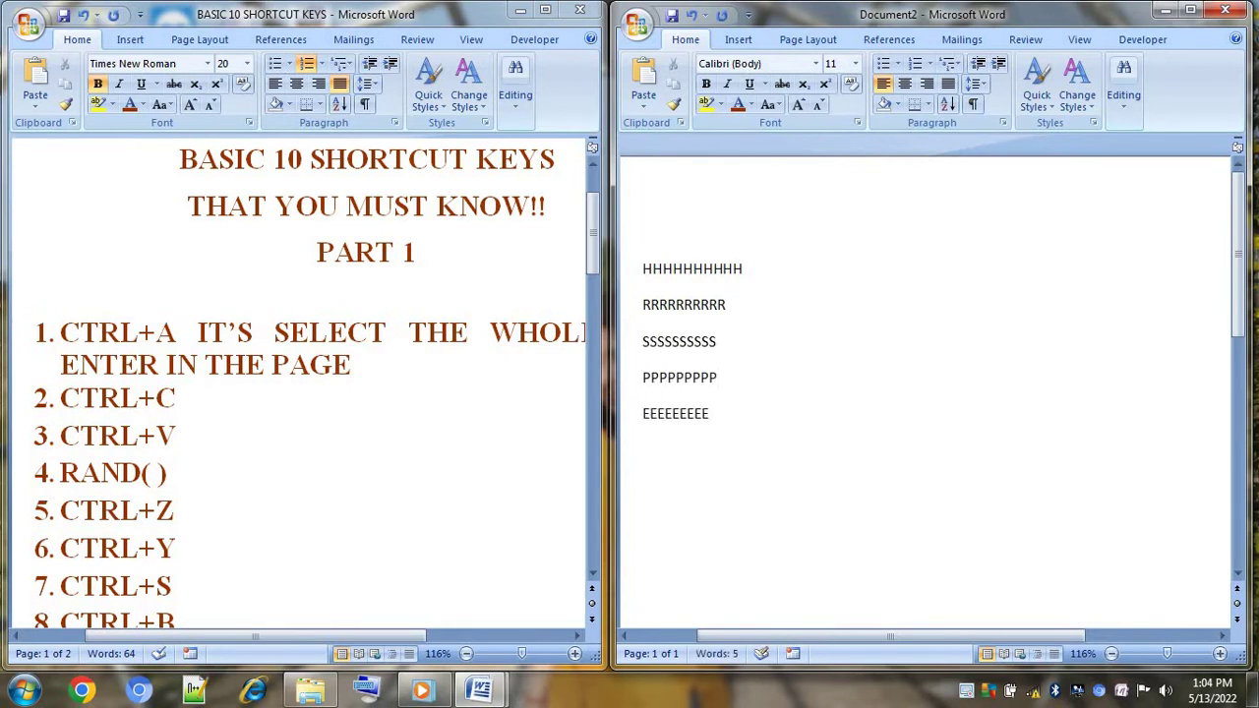
Step: Try Ctrl+A and various line selections on Document2's sample letter lines
key("ctrl+a")
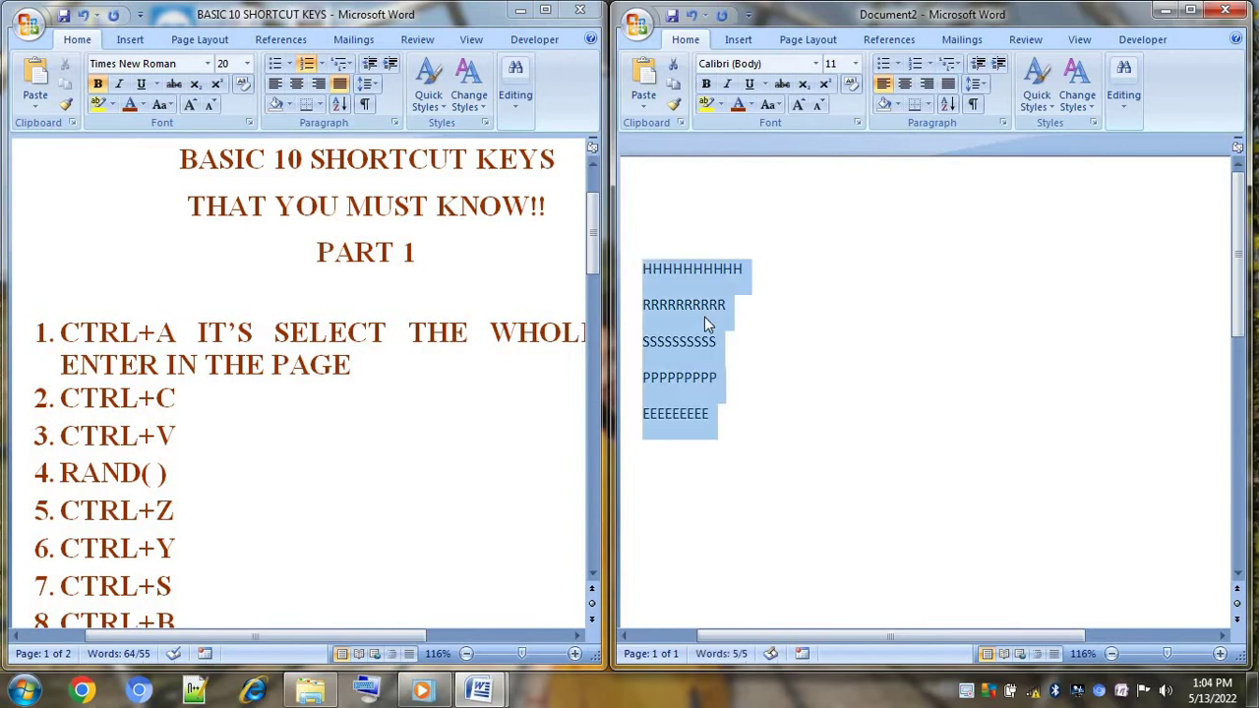
left_click(706, 450)
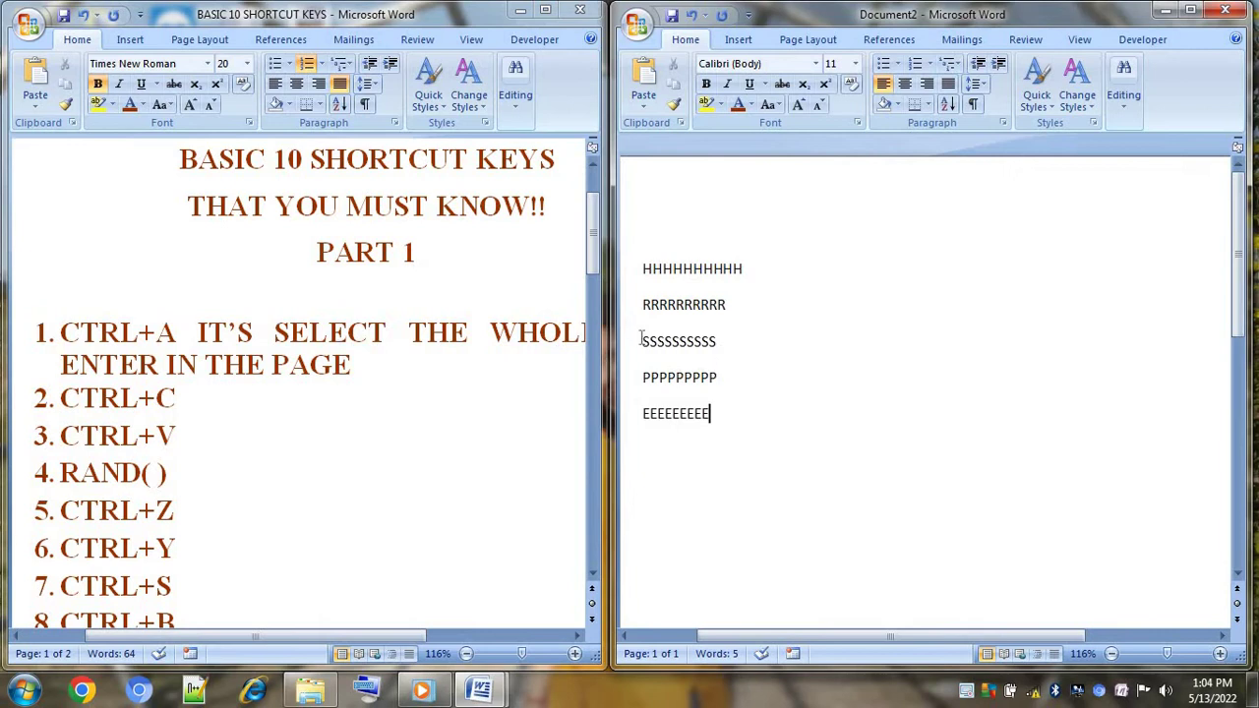
mouse_move(638, 338)
left_mouse_down()
mouse_move(721, 383)
mouse_move(721, 418)
left_mouse_up()
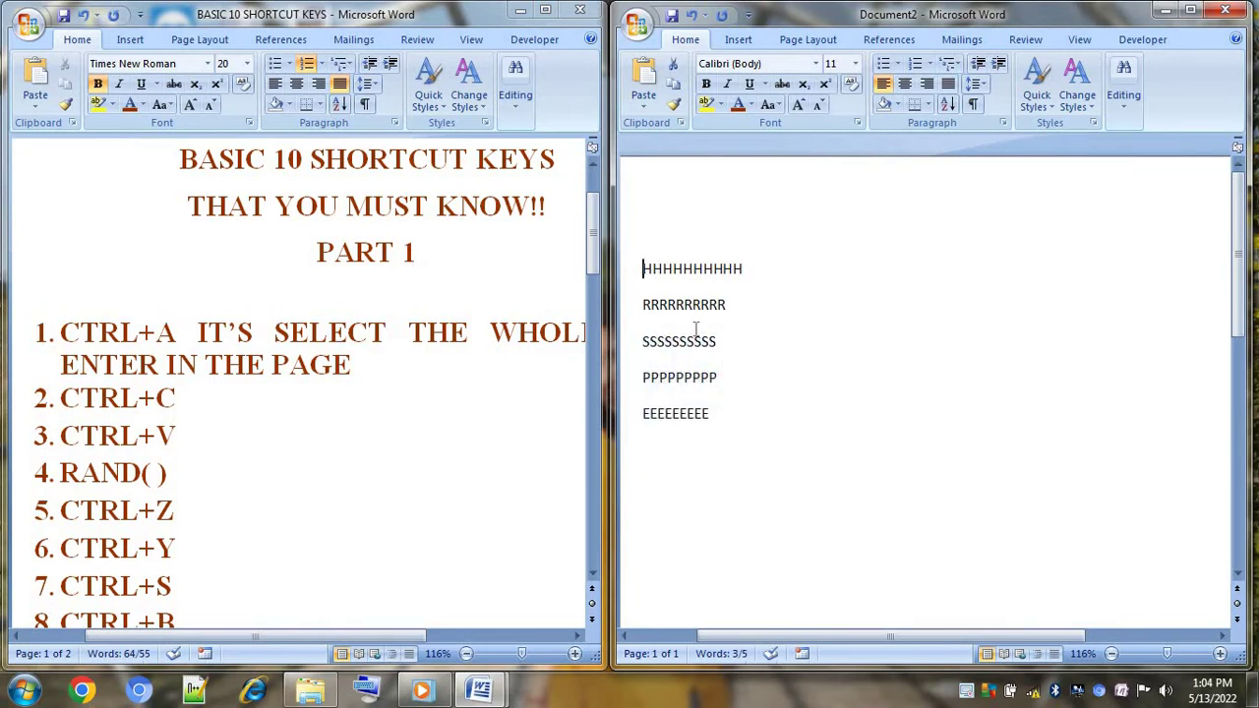
left_click_drag(641, 268, 732, 425)
left_click(751, 339)
left_click(622, 283)
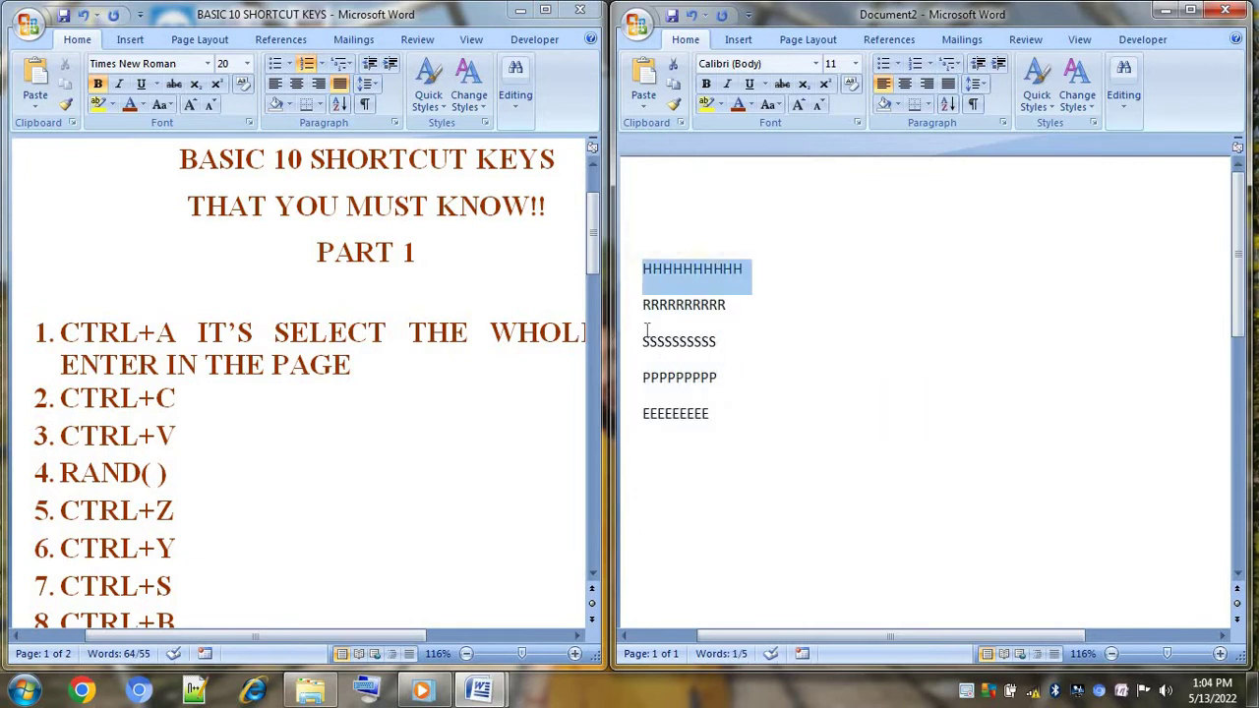
left_click(622, 305)
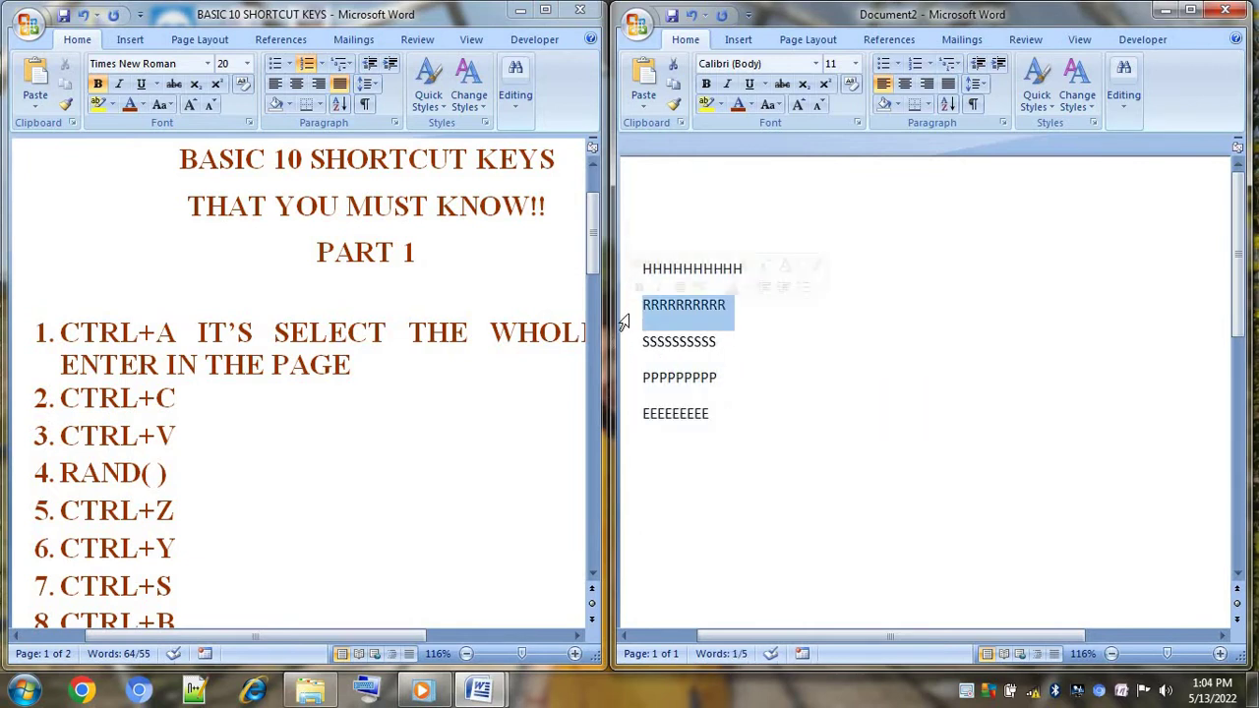
left_click(668, 378)
left_click(253, 393)
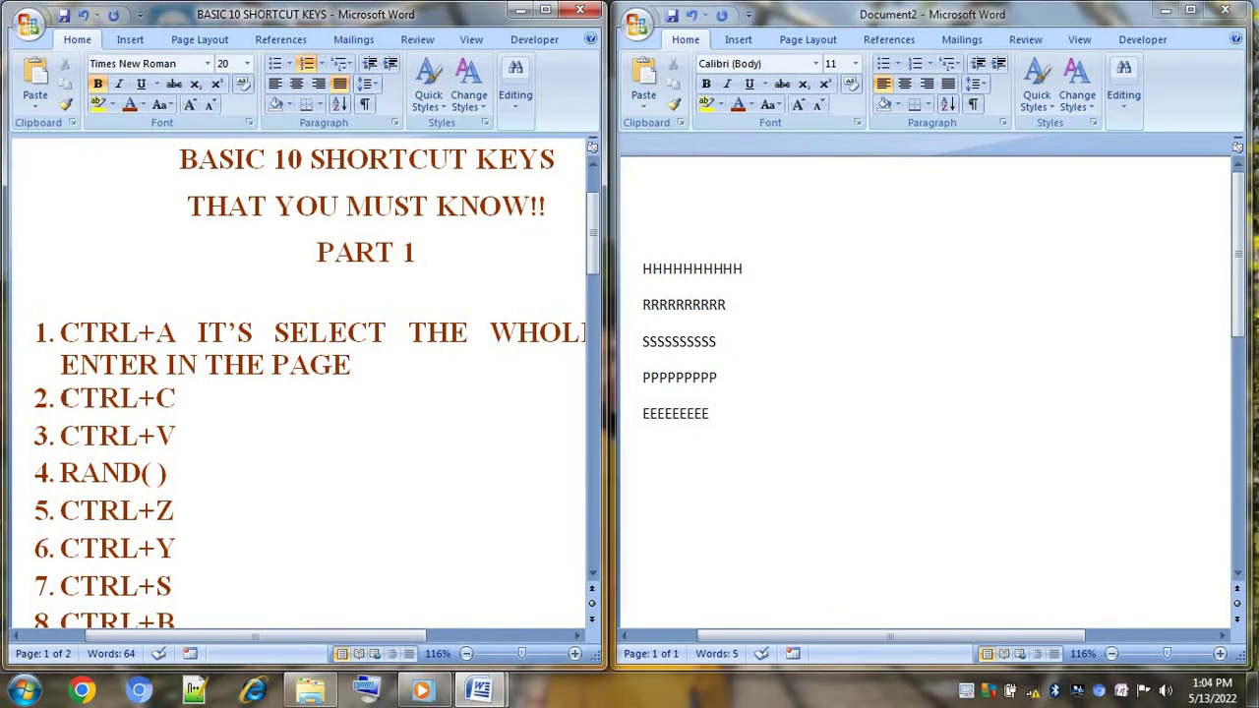
Step: Type 'TO COPY THE SELECTED TEXT' after CTRL+C in item 2, correcting the typos
left_click_drag(61, 398, 173, 397)
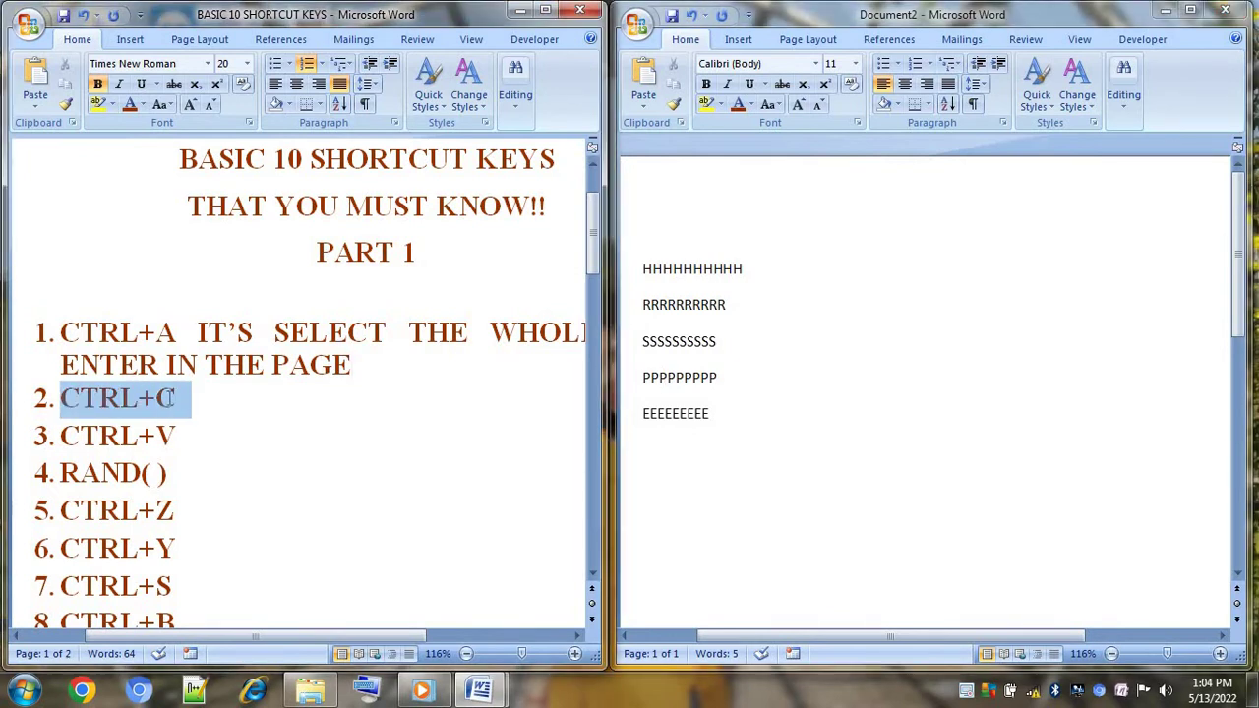
left_click(246, 397)
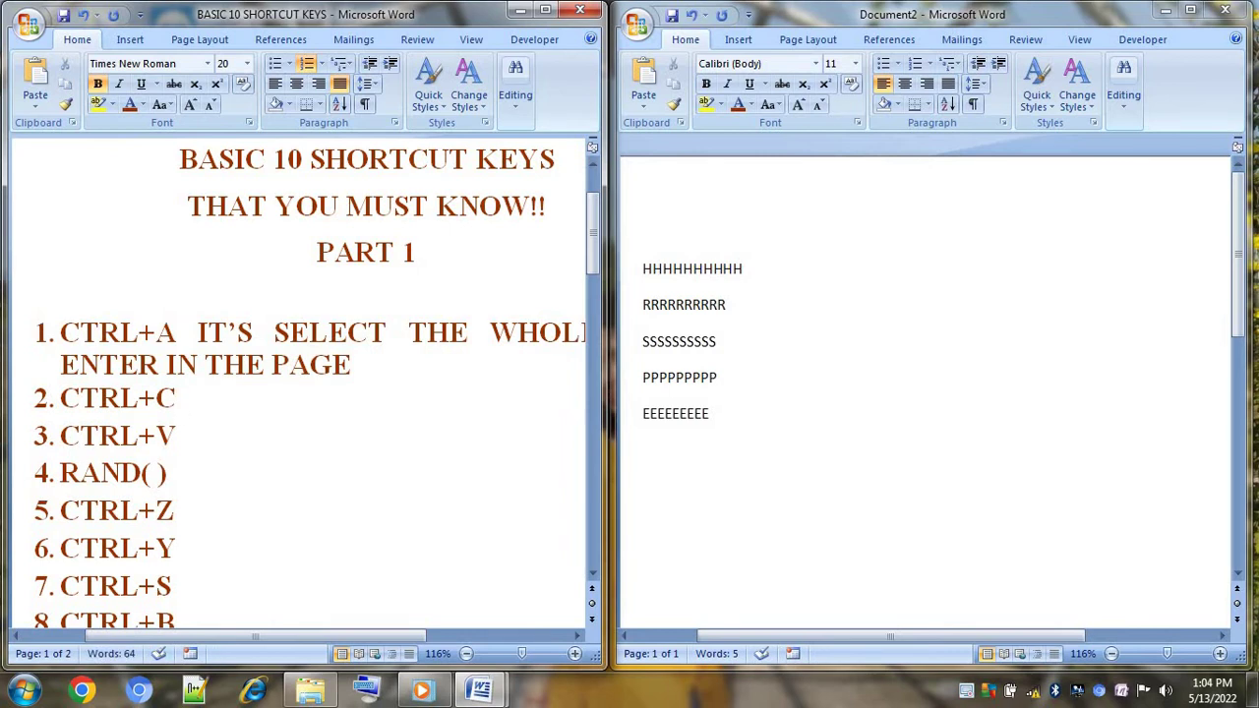
type(" TO")
type(" CP")
key("BackSpace")
type("O")
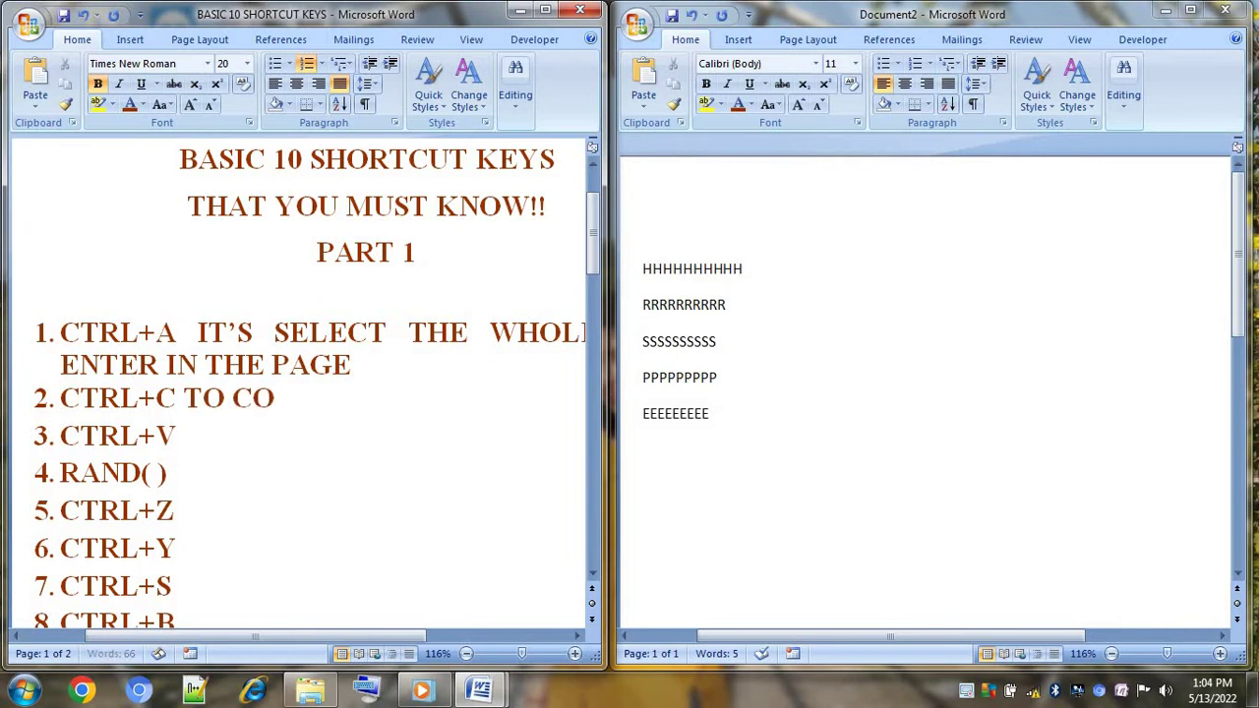
type("PY THE")
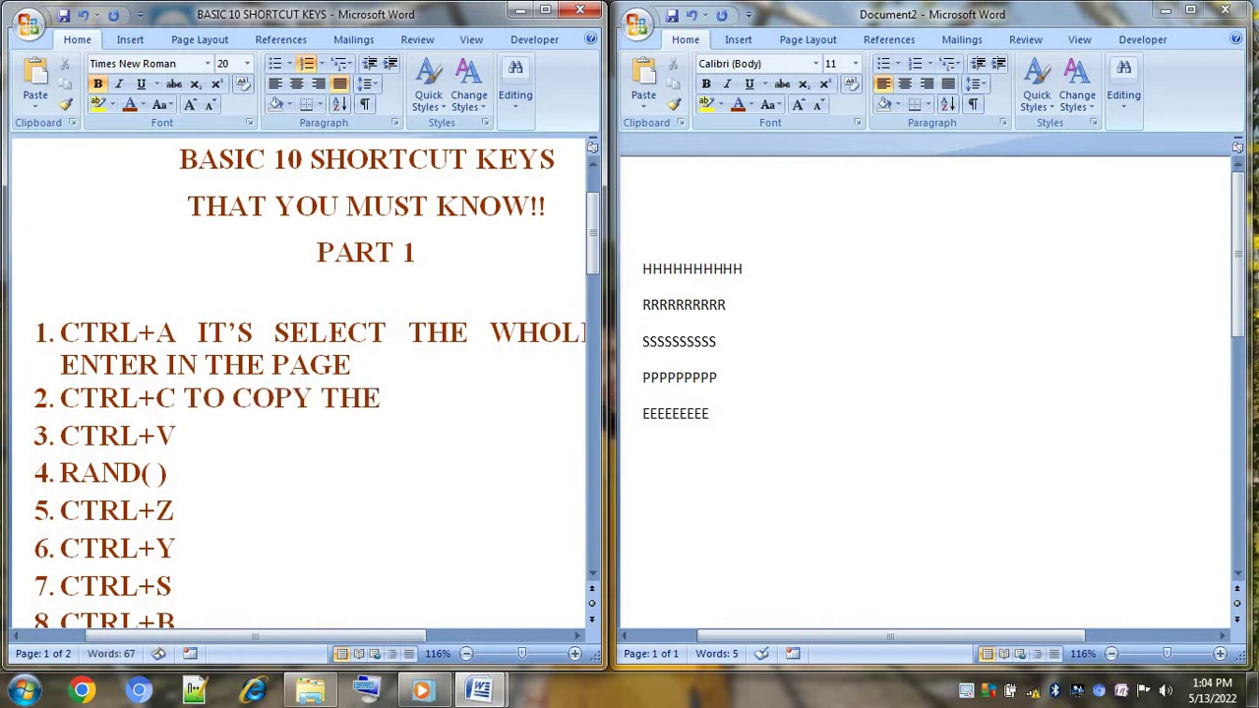
type(" SELEC")
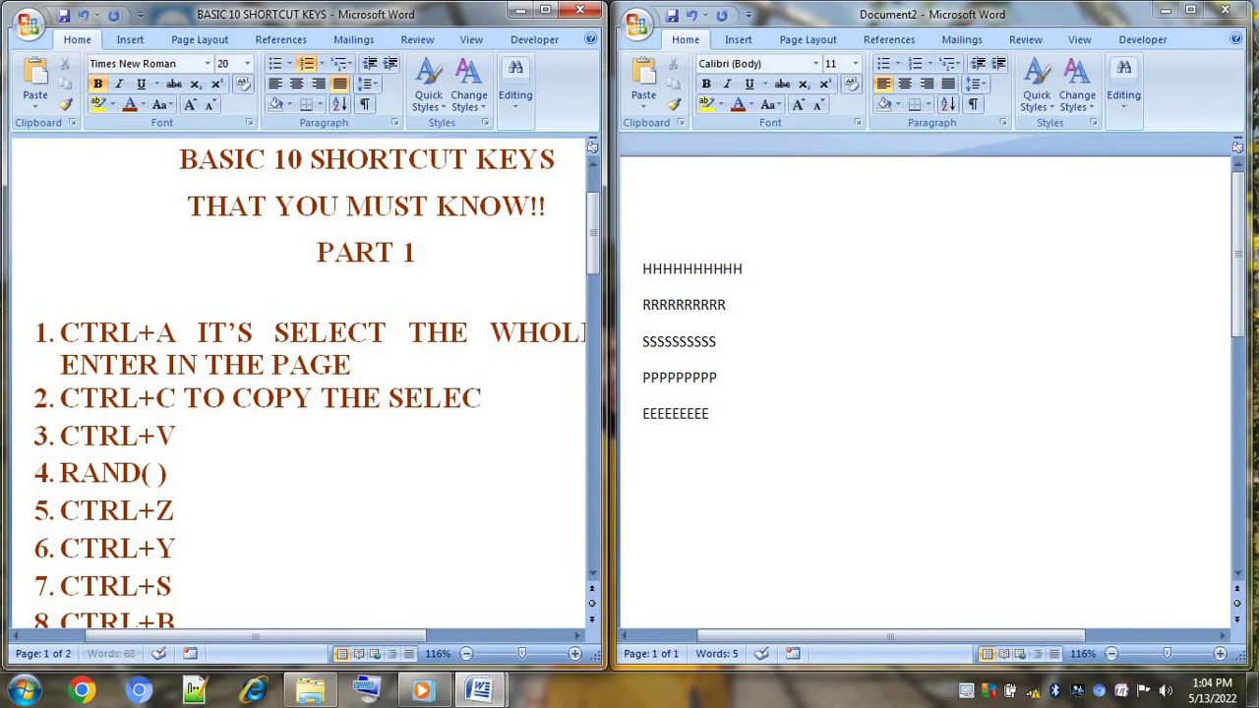
type("TD")
key("BackSpace")
type("D")
key("BackSpace")
type("ED ")
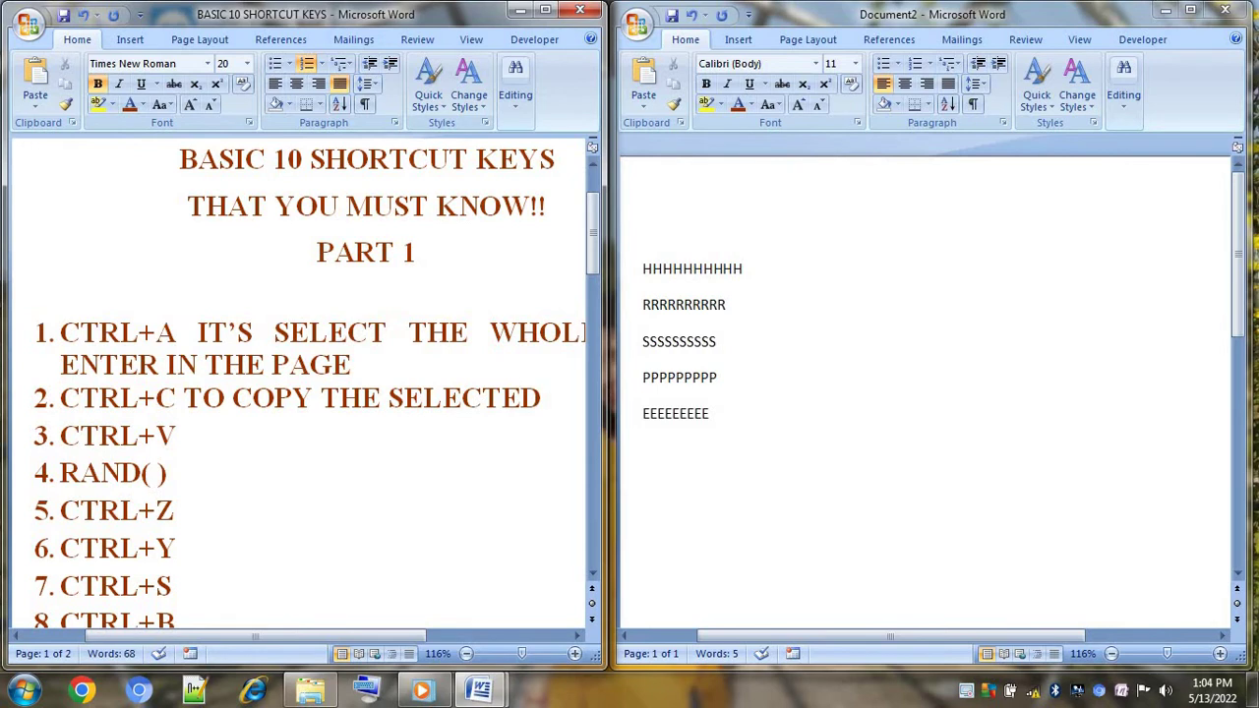
type("TEXT")
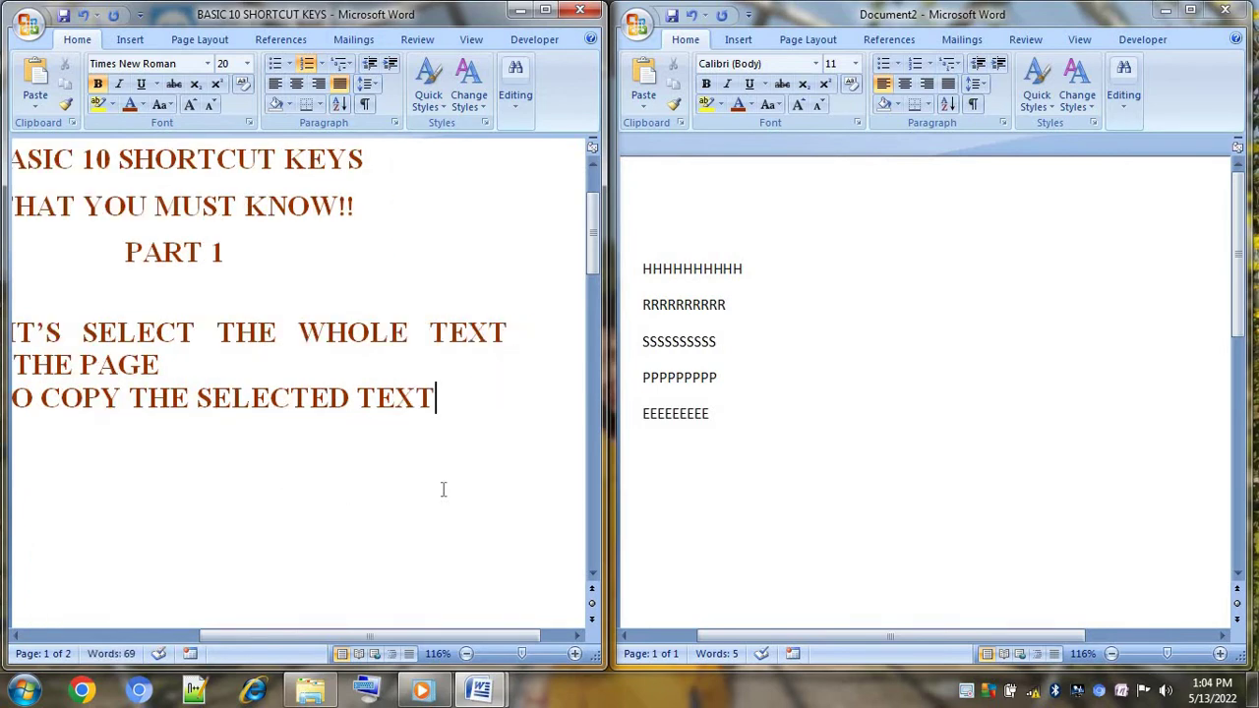
left_click(711, 423)
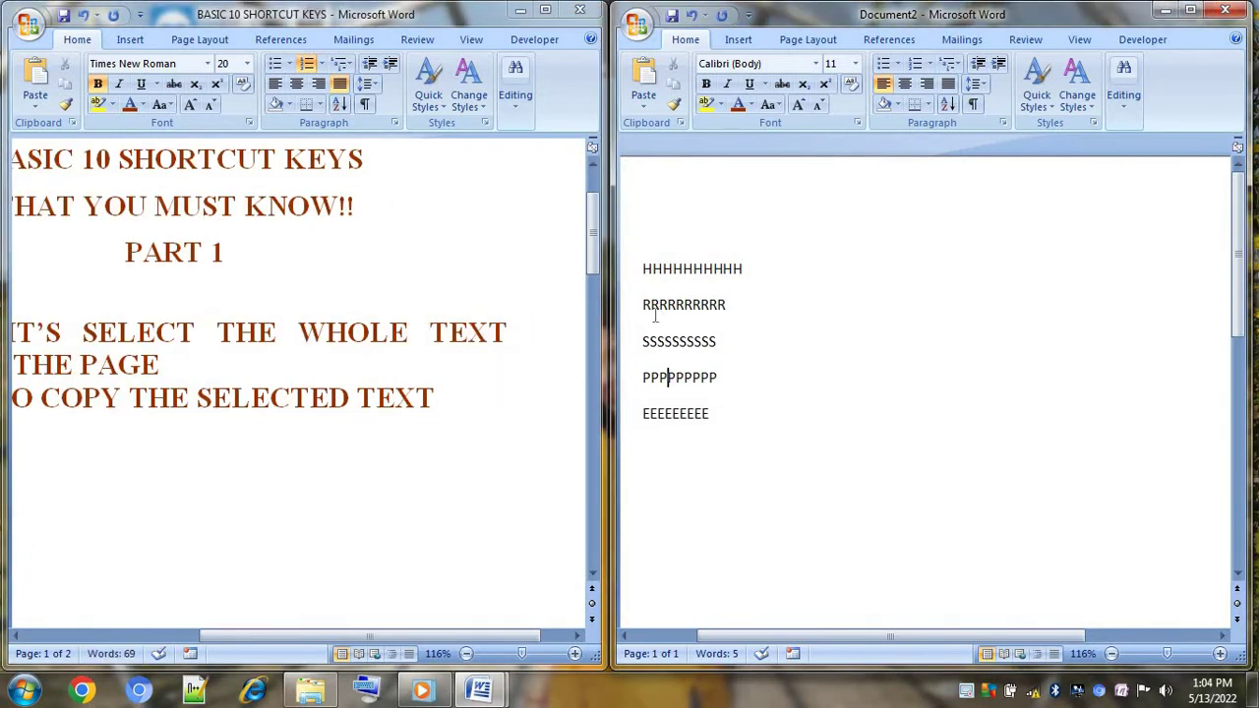
key("ctrl+a")
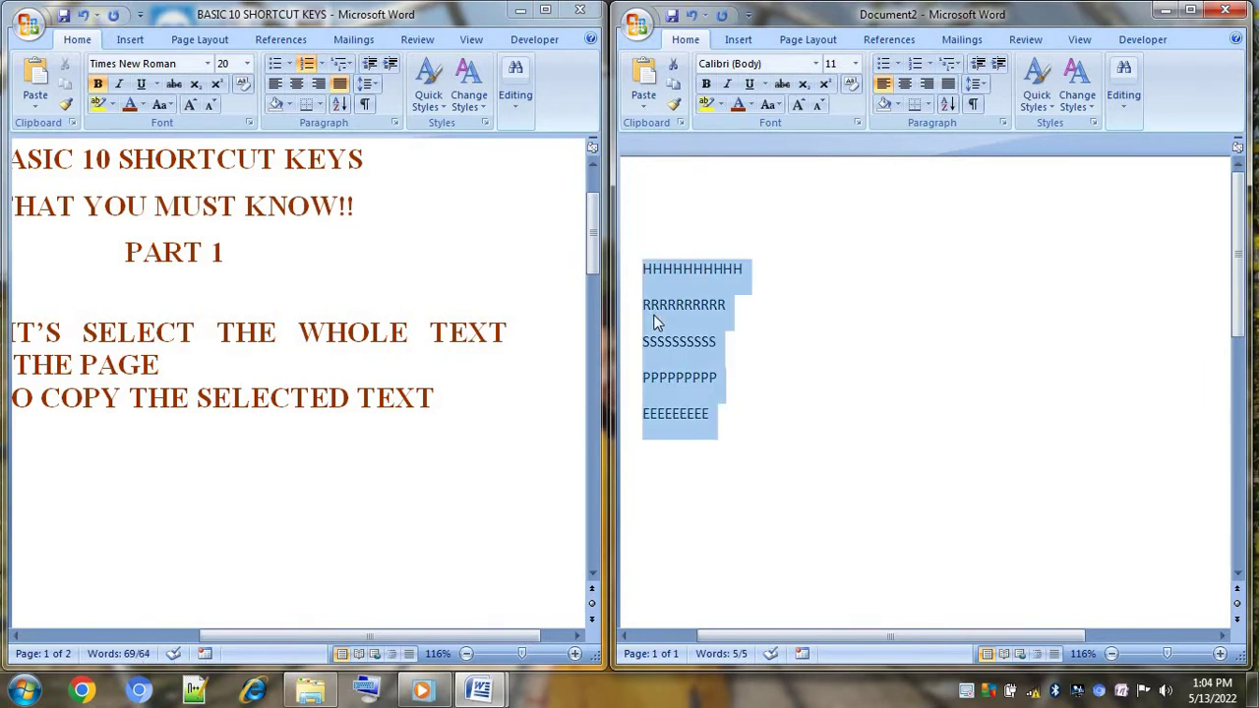
left_click(727, 436)
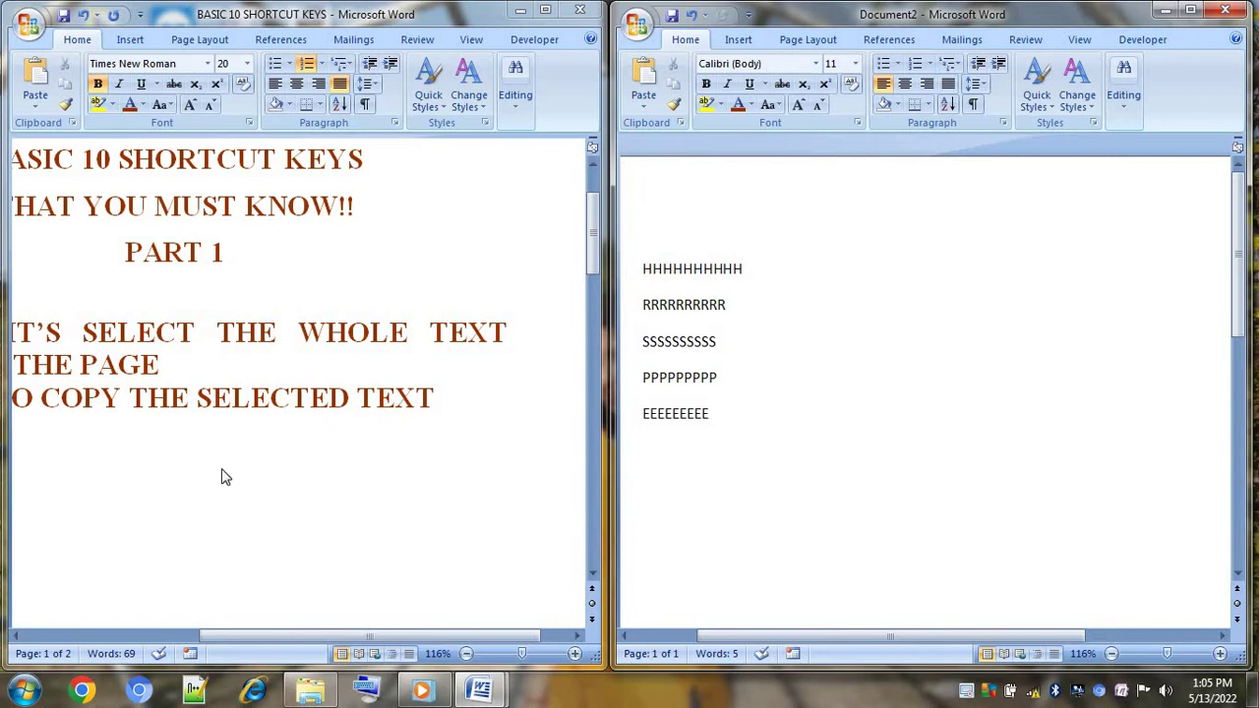
left_click_drag(242, 629, 99, 630)
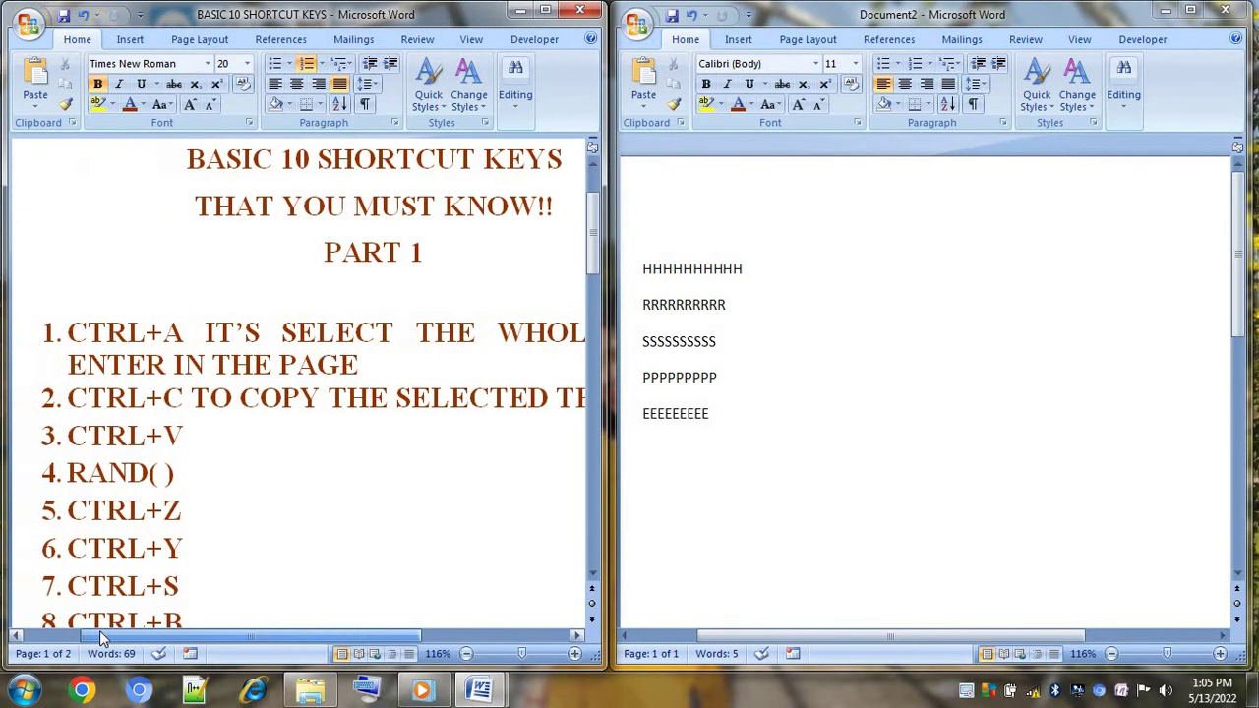
triple_click(158, 437)
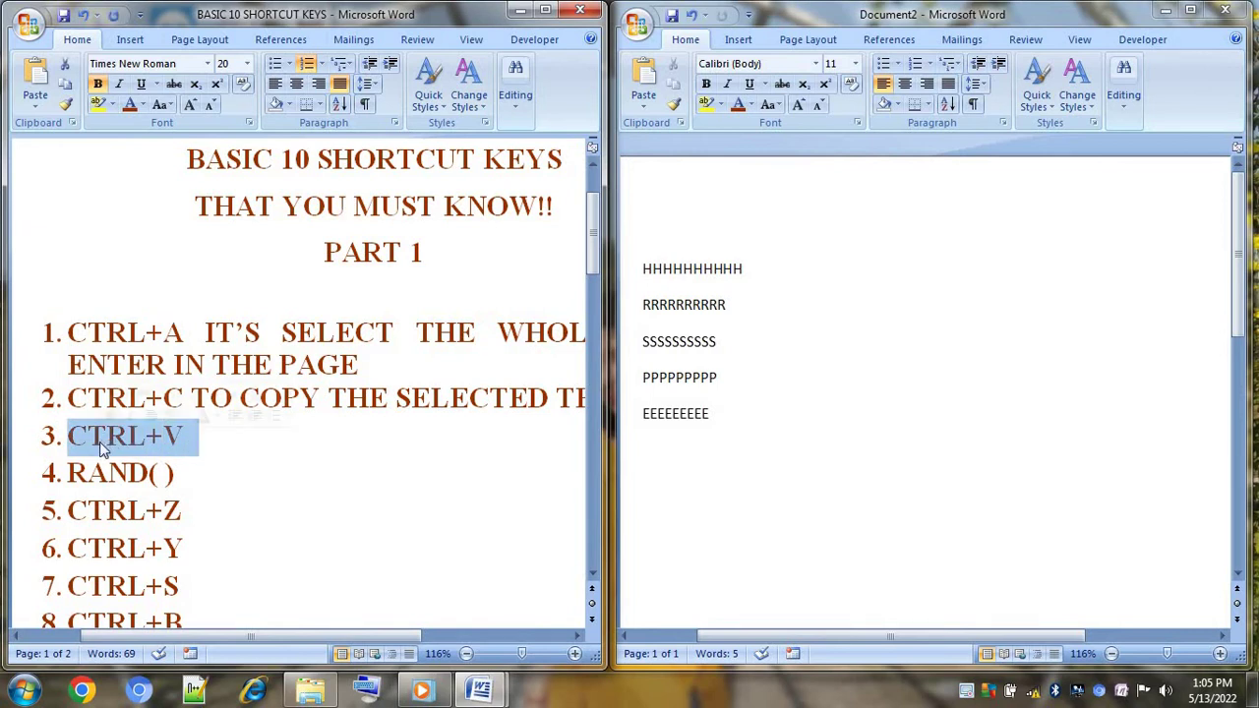
Step: Type 'IT'S PASTE THE COPYED TEXT' after CTRL+V in item 3
left_click(215, 433)
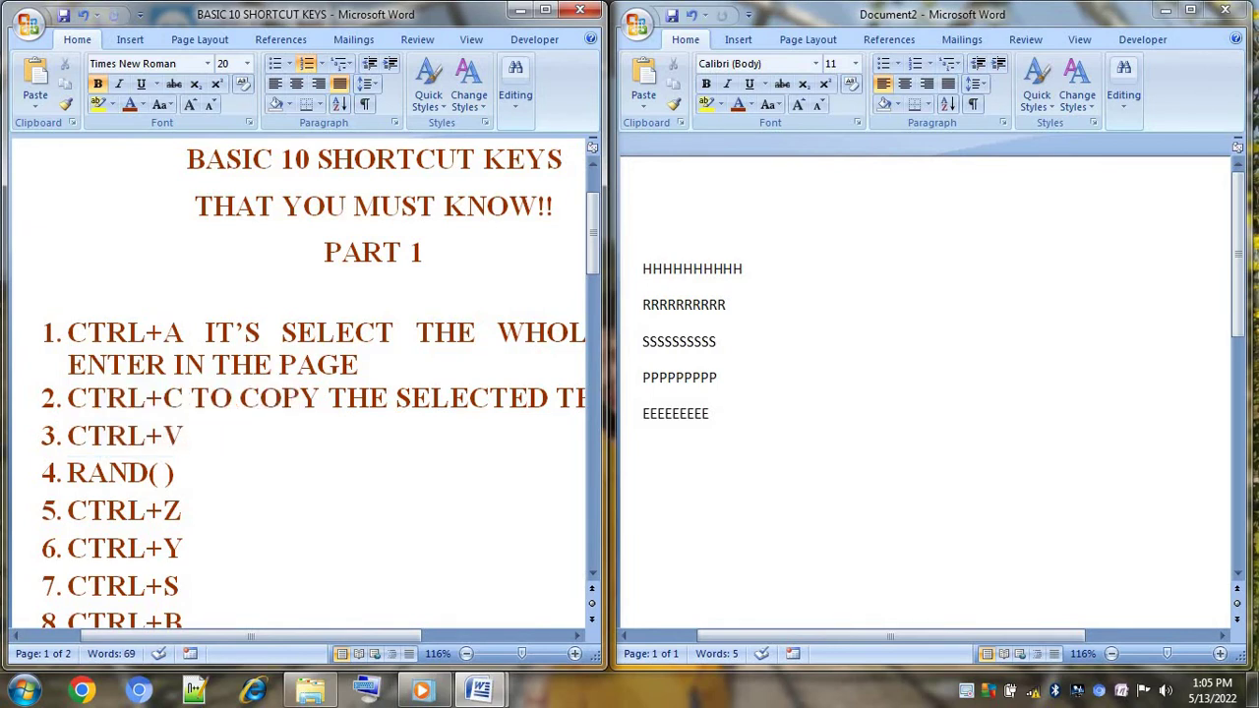
type(" ITS")
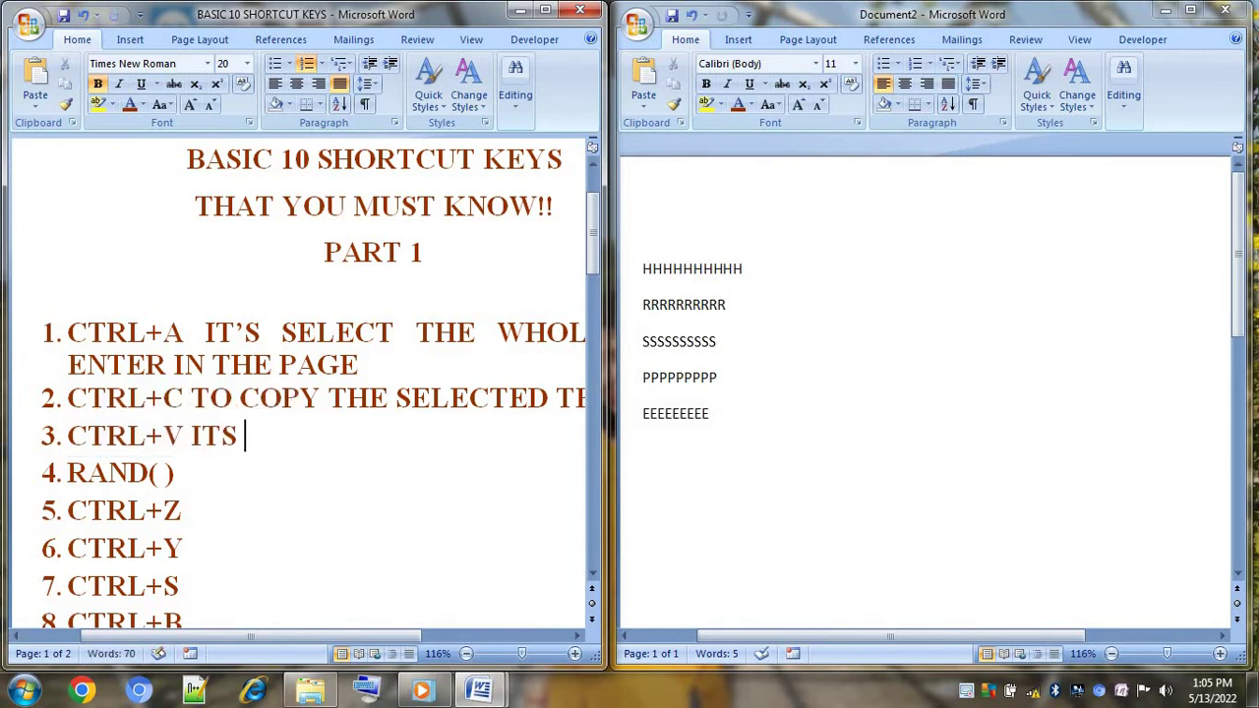
key("BackSpace")
key("BackSpace")
type("'S ")
type("PAST")
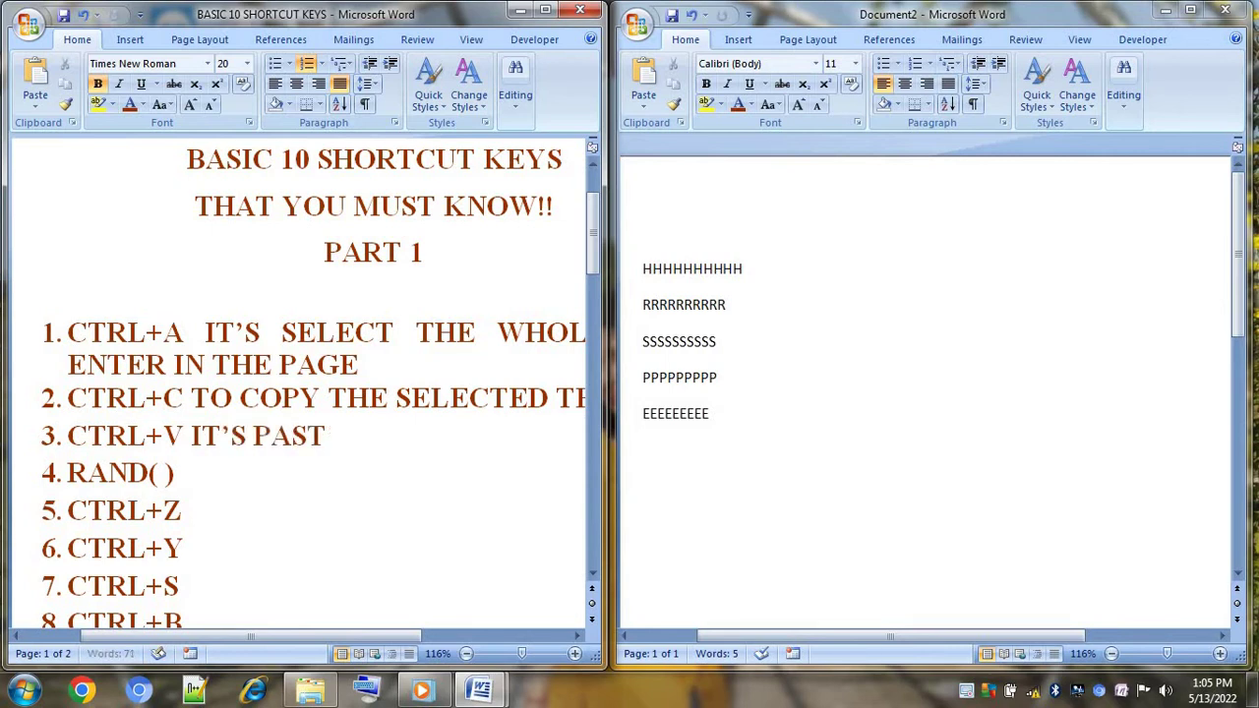
type("E THE ")
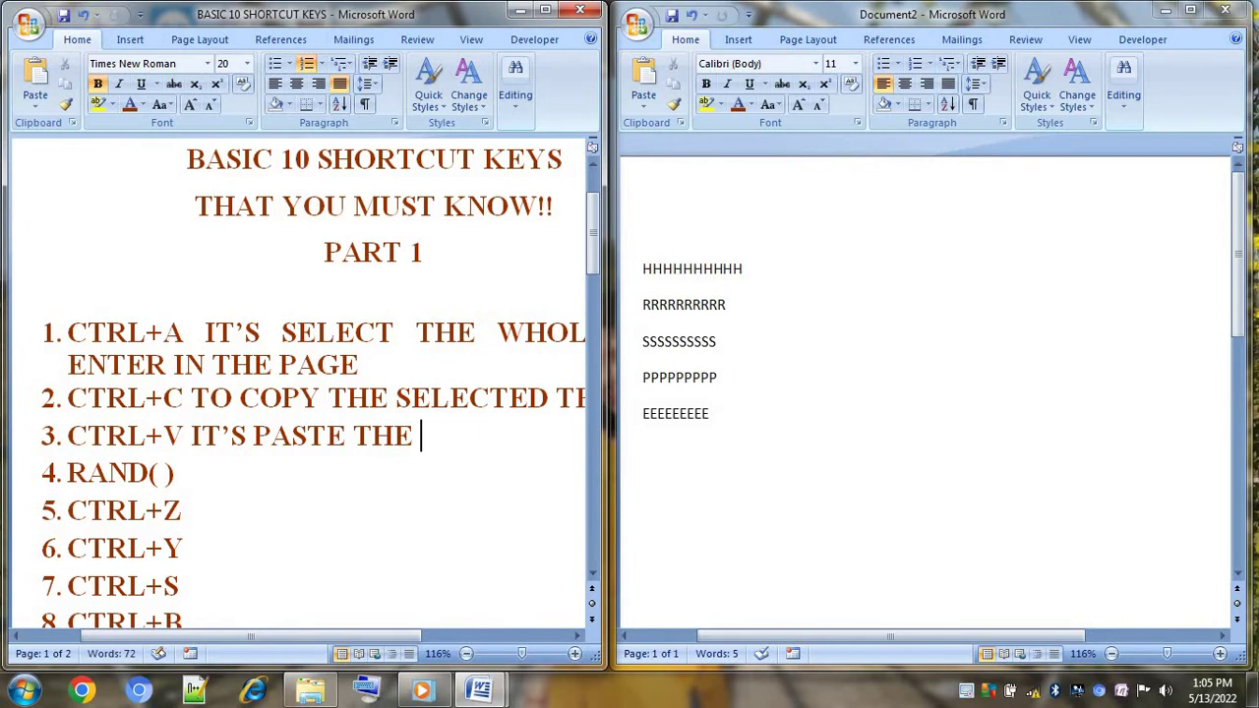
type("COPYE")
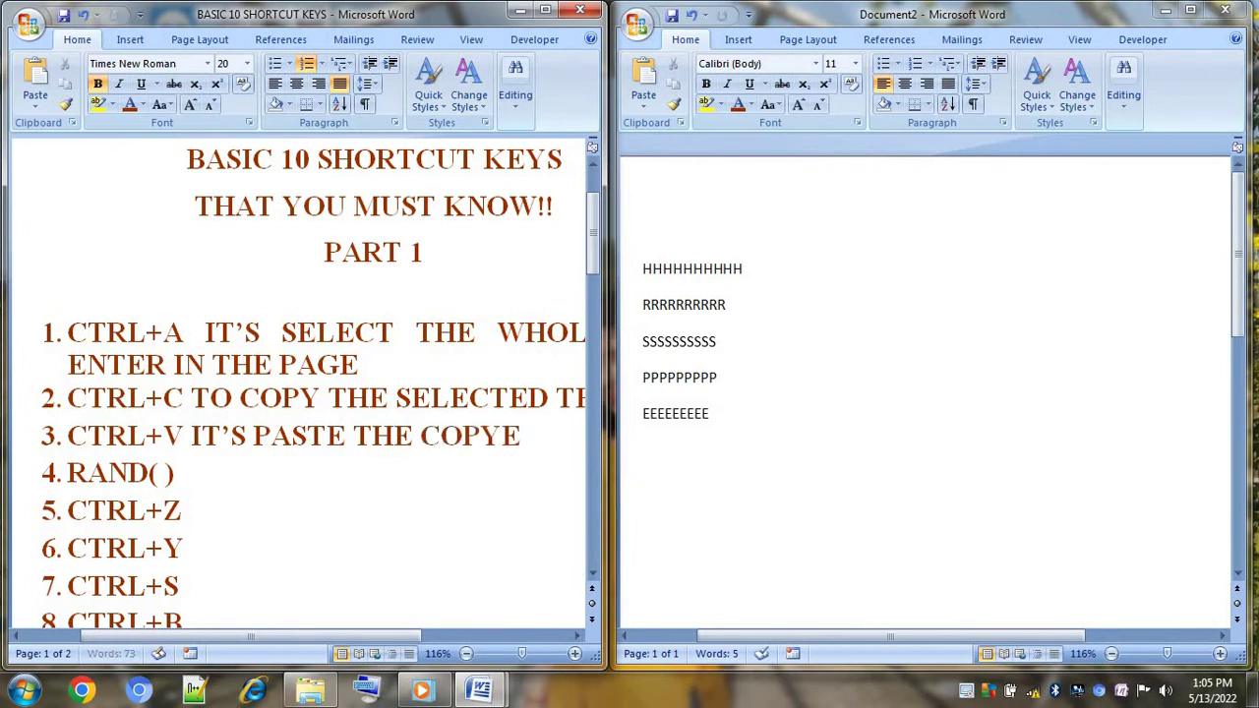
type("D E")
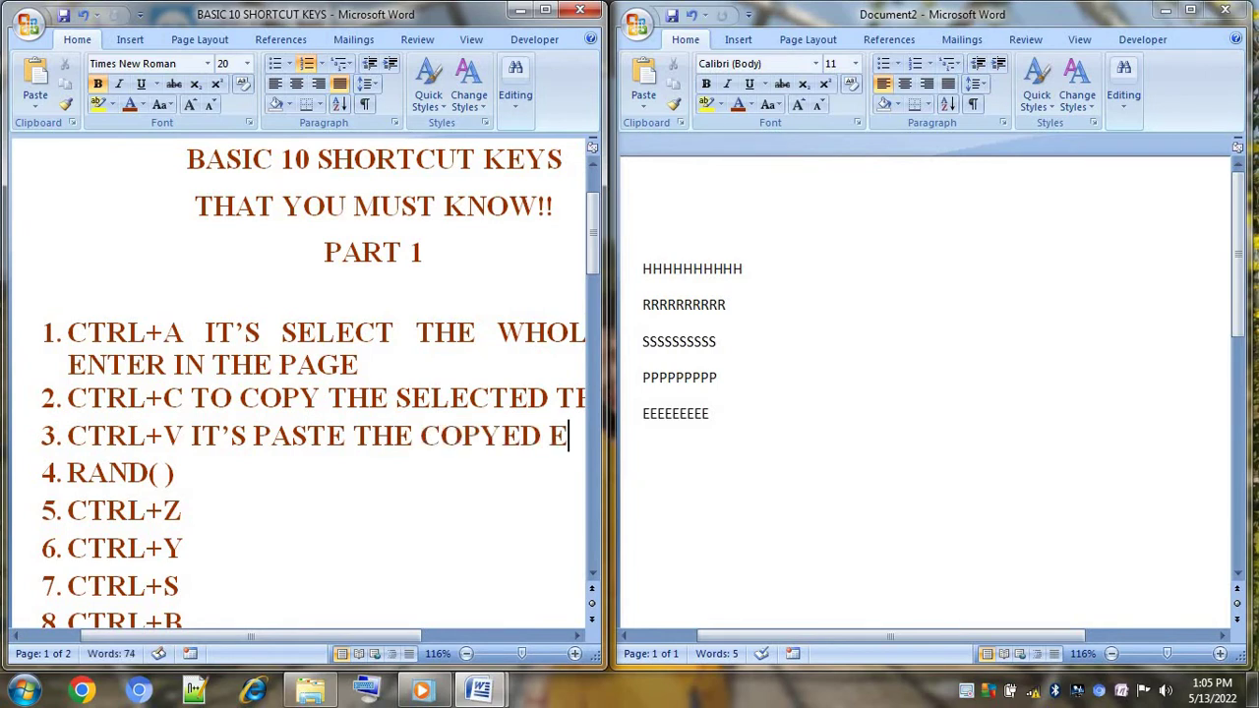
key("BackSpace")
type("TEX")
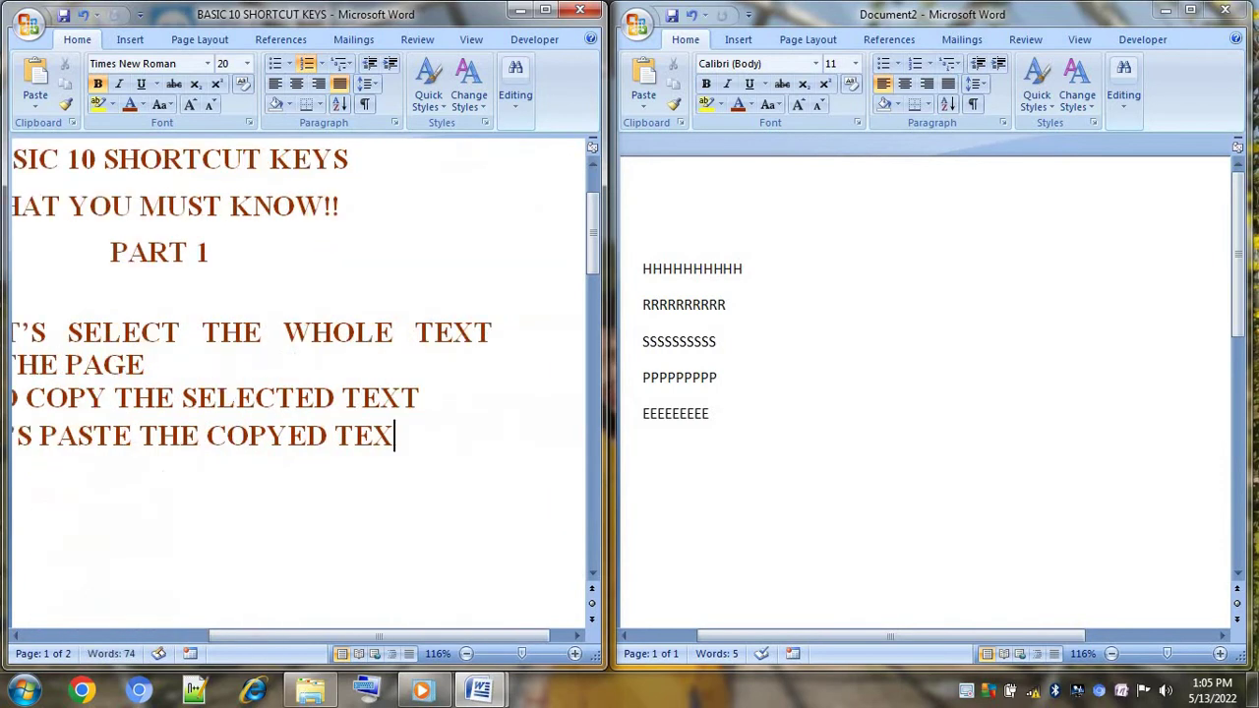
type("T")
Step: Paste the copied letter lines at the end of Document2
left_click(688, 462)
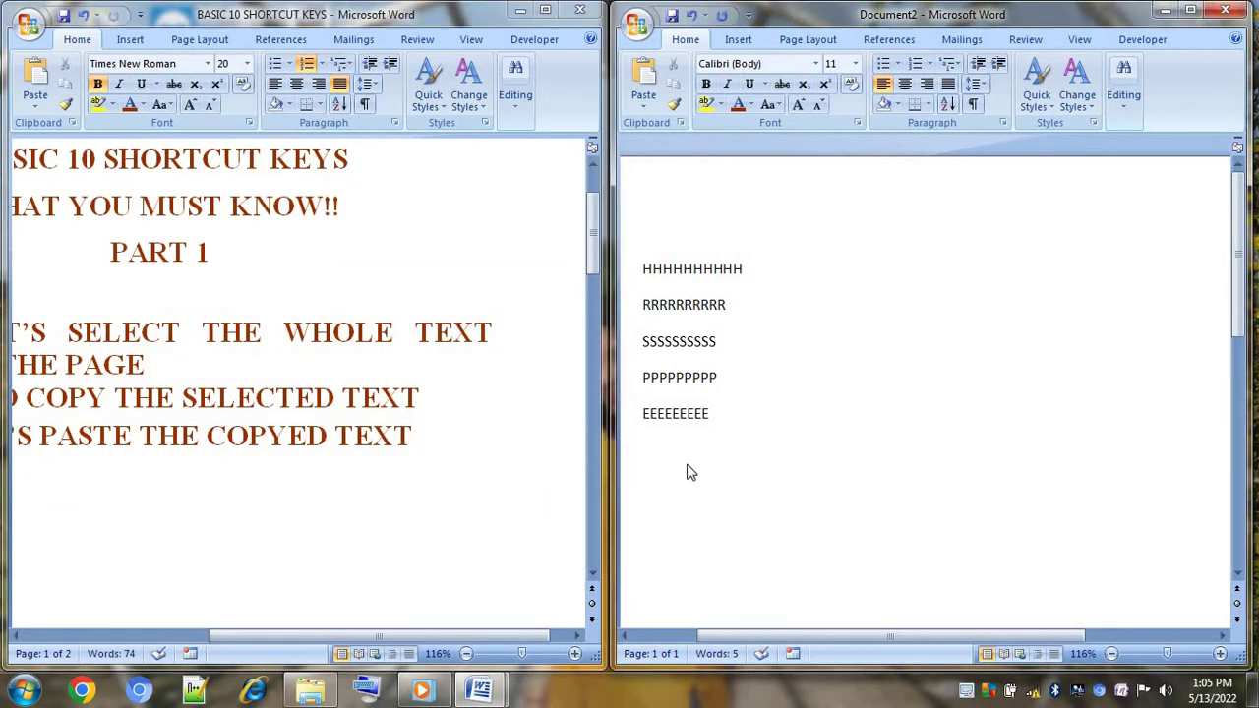
key("ctrl+v")
type("HHHHHHHHHH RRRRRRRRRR SSSSSSSSSS PPPPPPPPP EEEEEEEEE")
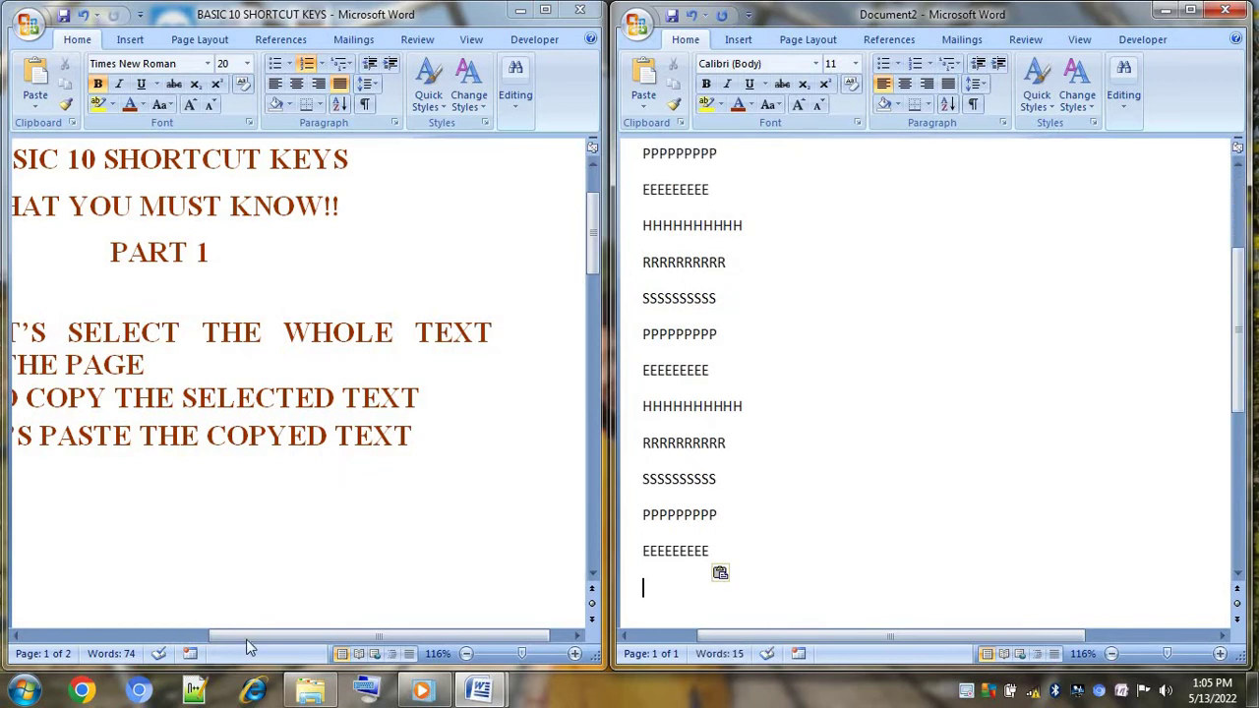
left_click_drag(248, 639, 78, 636)
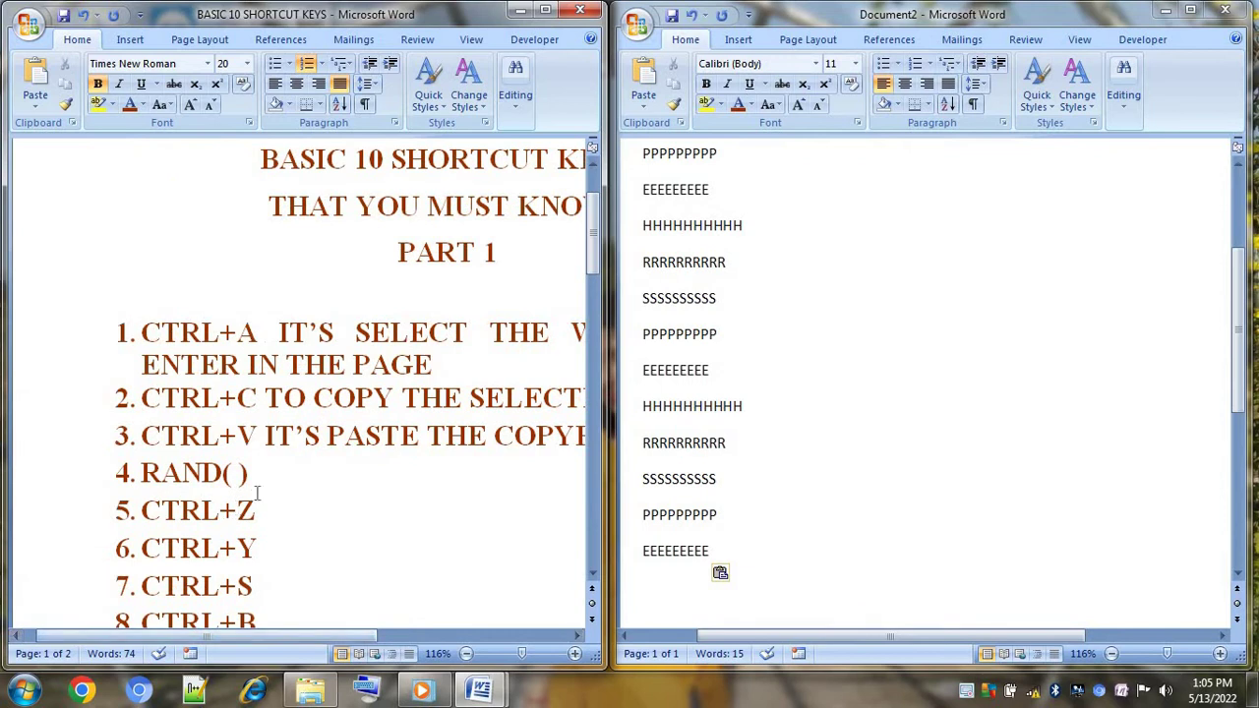
Step: Add 'RANDOM PARAGRAPH' after RAND( ) in item 4
left_click_drag(256, 482, 175, 484)
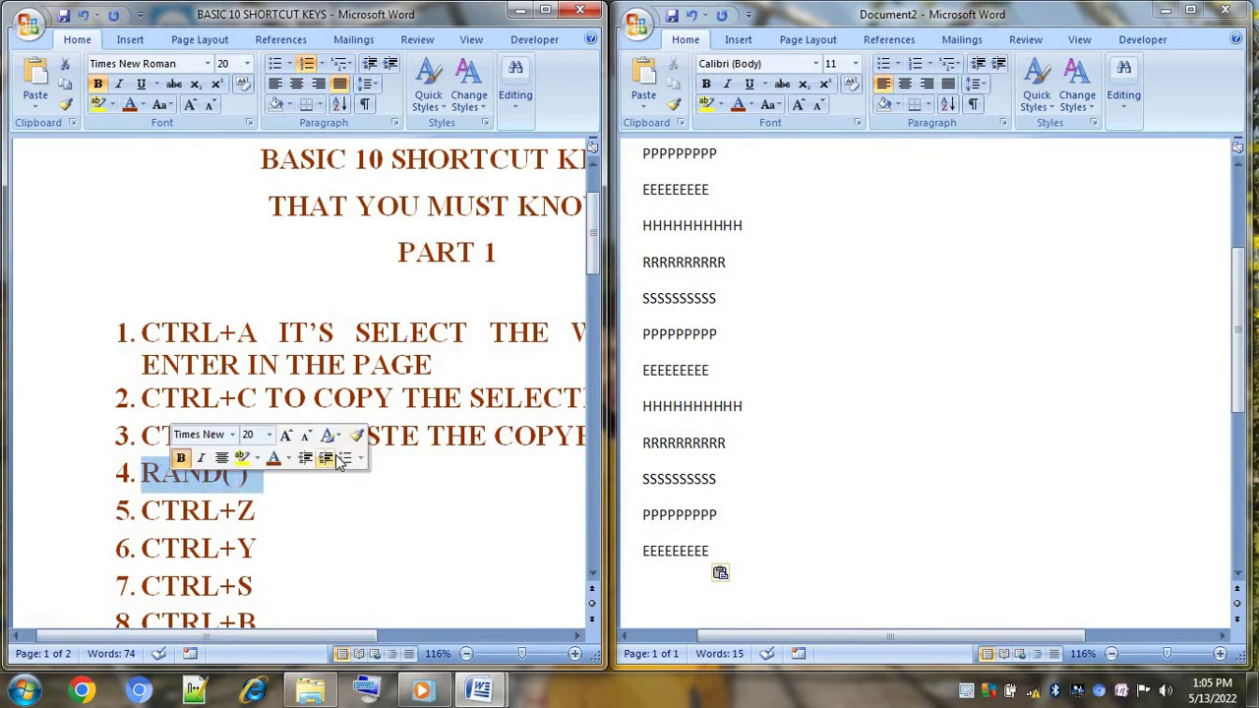
left_click(302, 490)
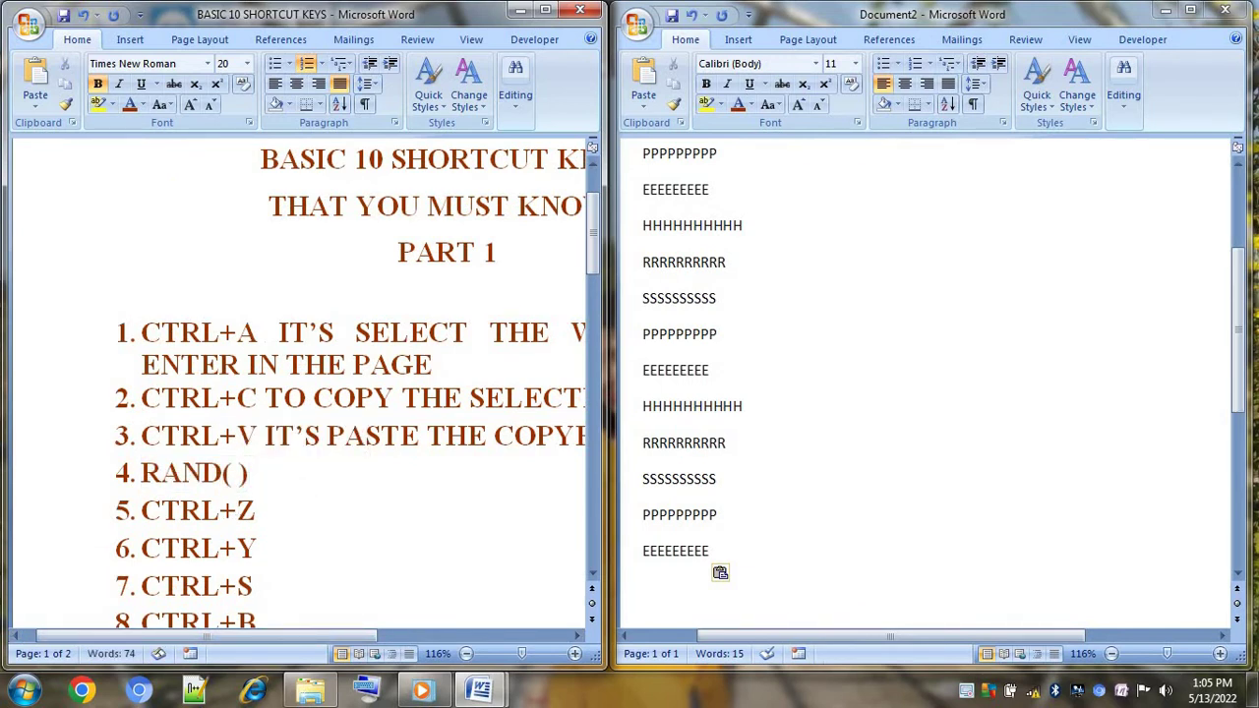
type("RANDOM")
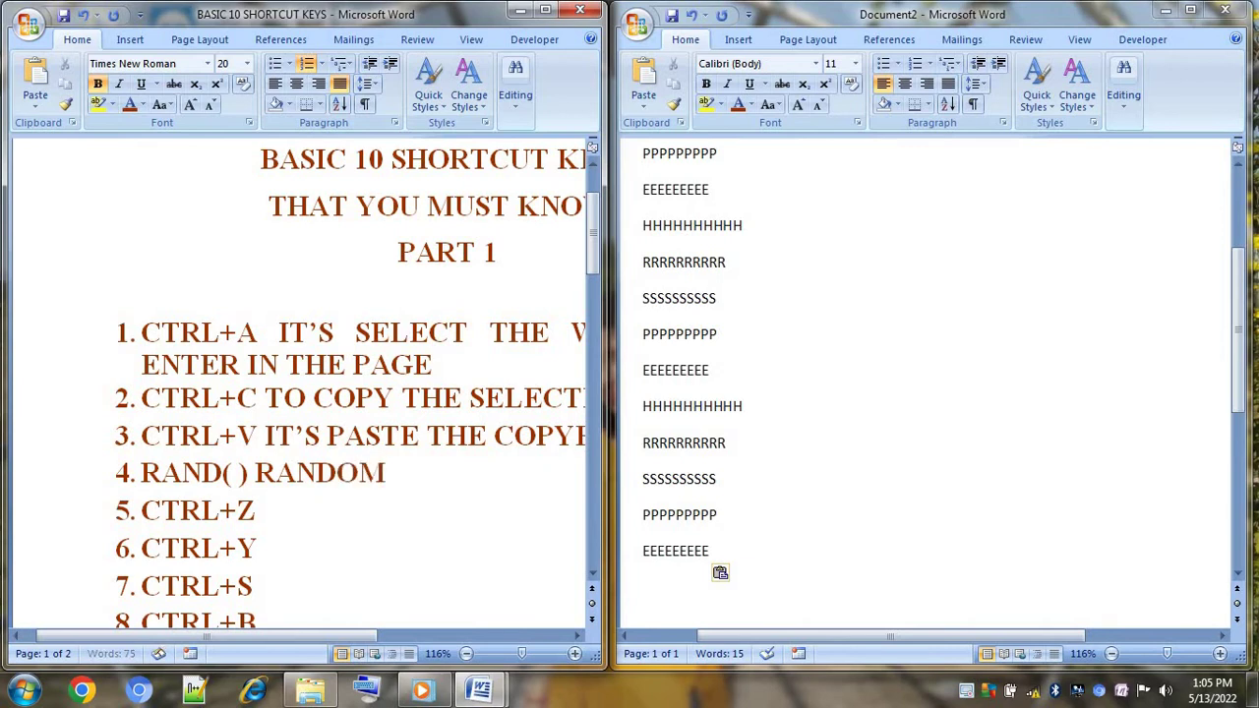
type(" PARA")
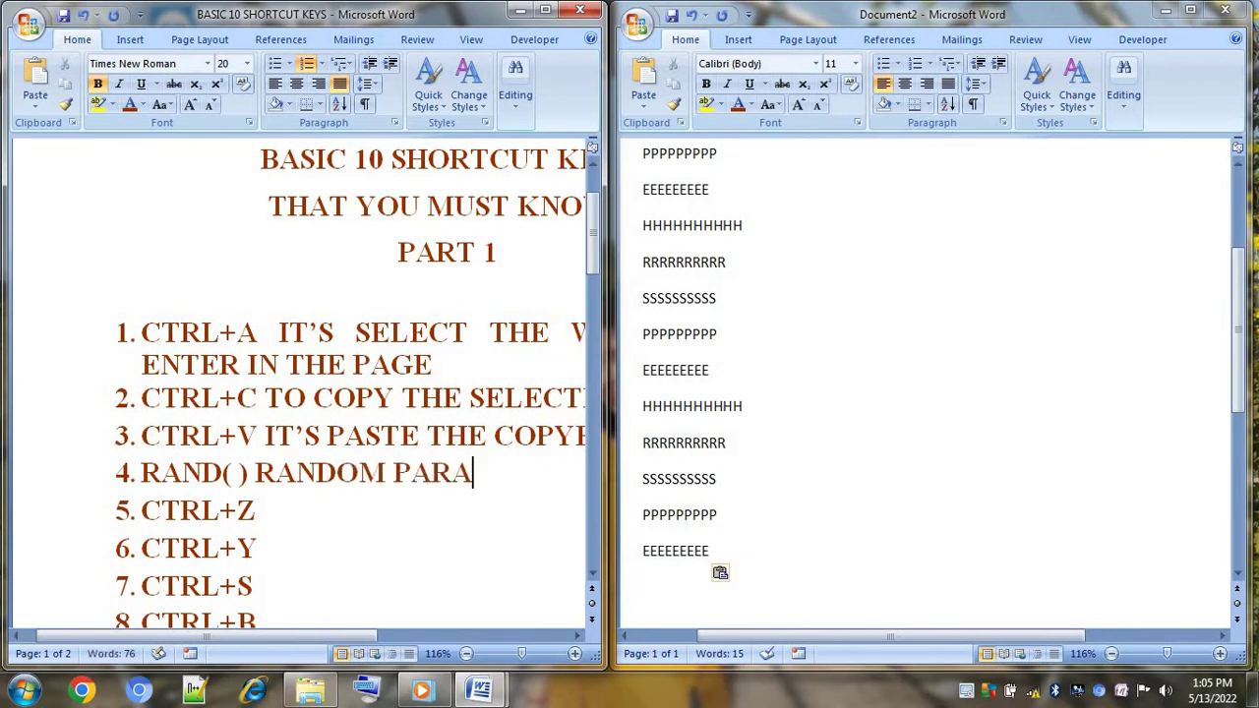
type("GRAPH")
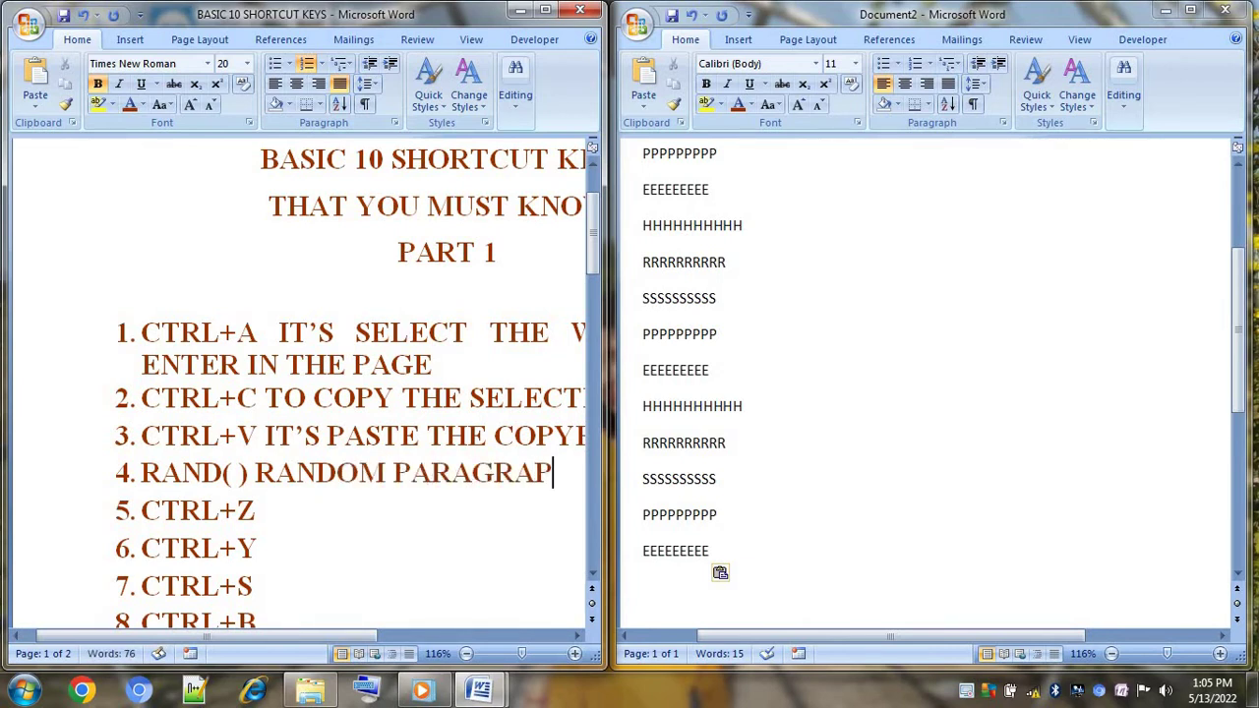
Step: Type RAND() and rand() lines in Document2 and prefix item 4's RAND( ) with '='
left_click(733, 550)
type("RA")
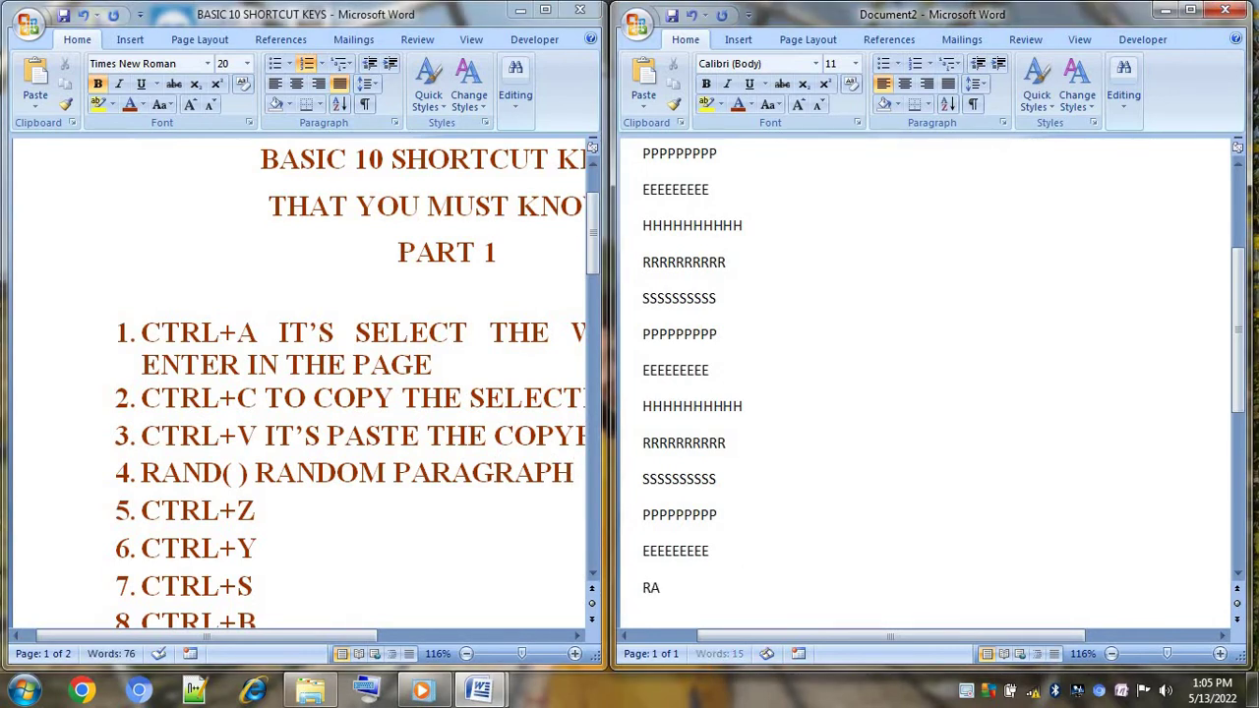
type("ND")
type("()")
key("Return")
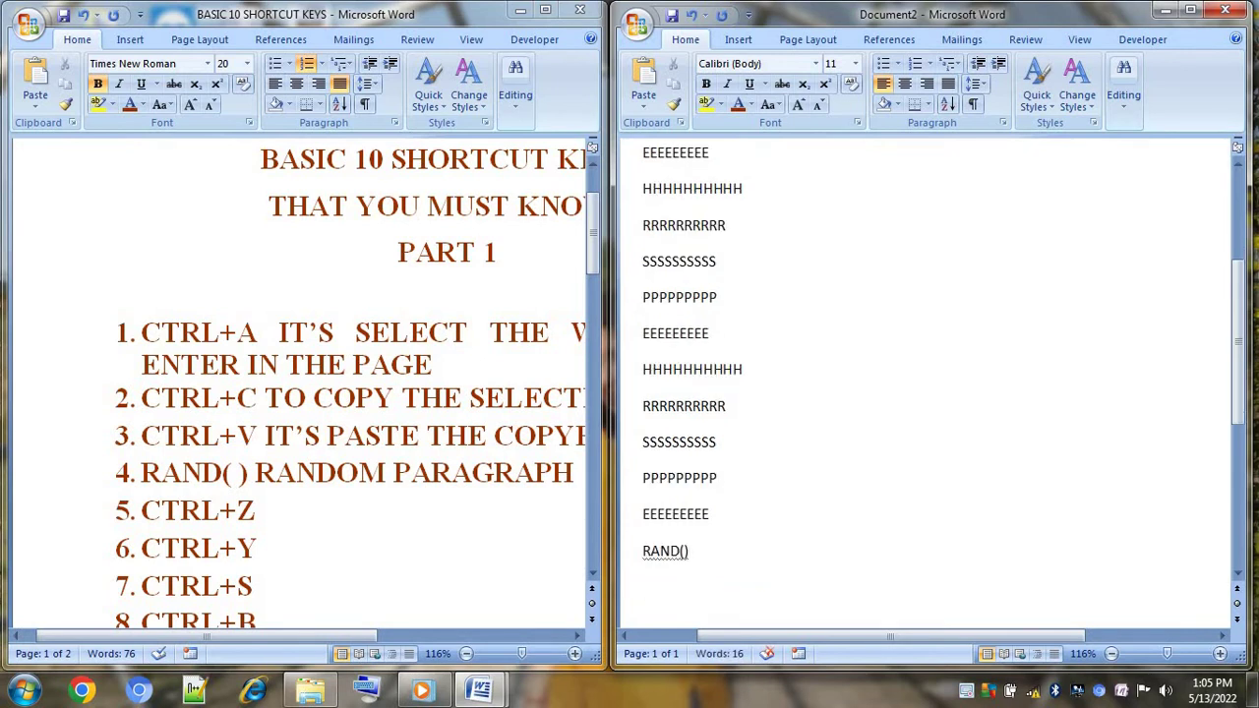
type("ran")
type("d()")
key("Return")
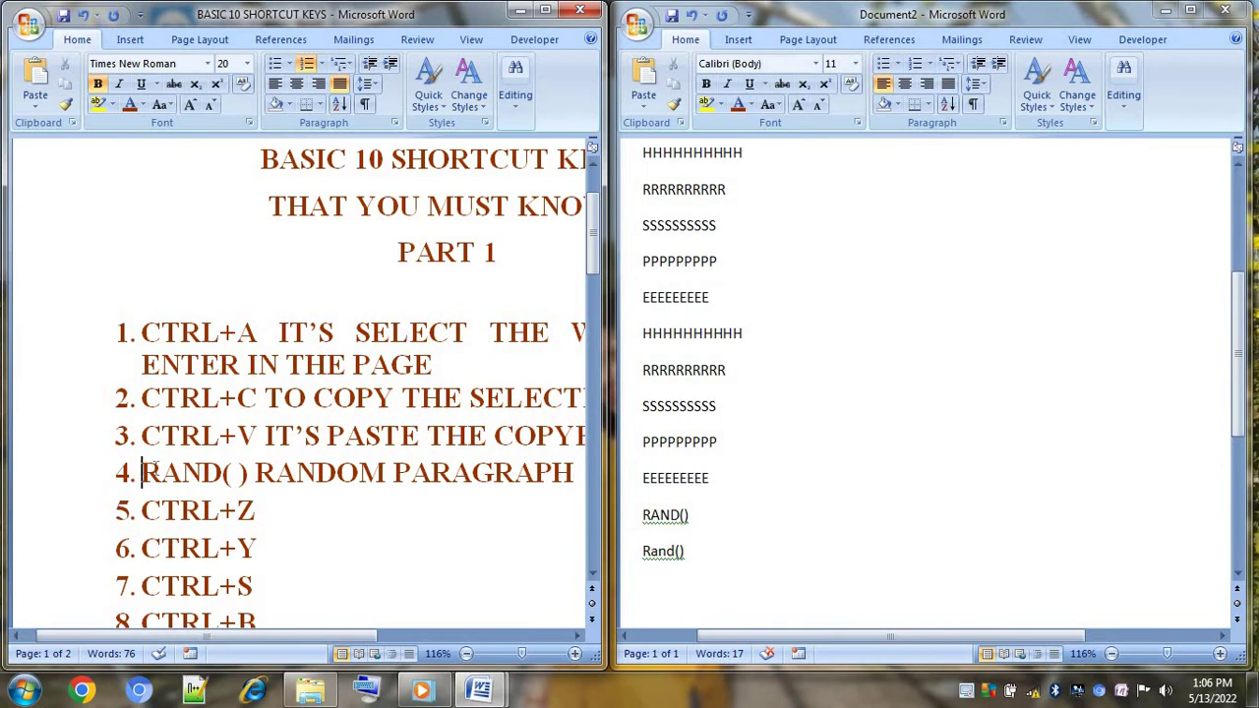
key("Home")
type("=")
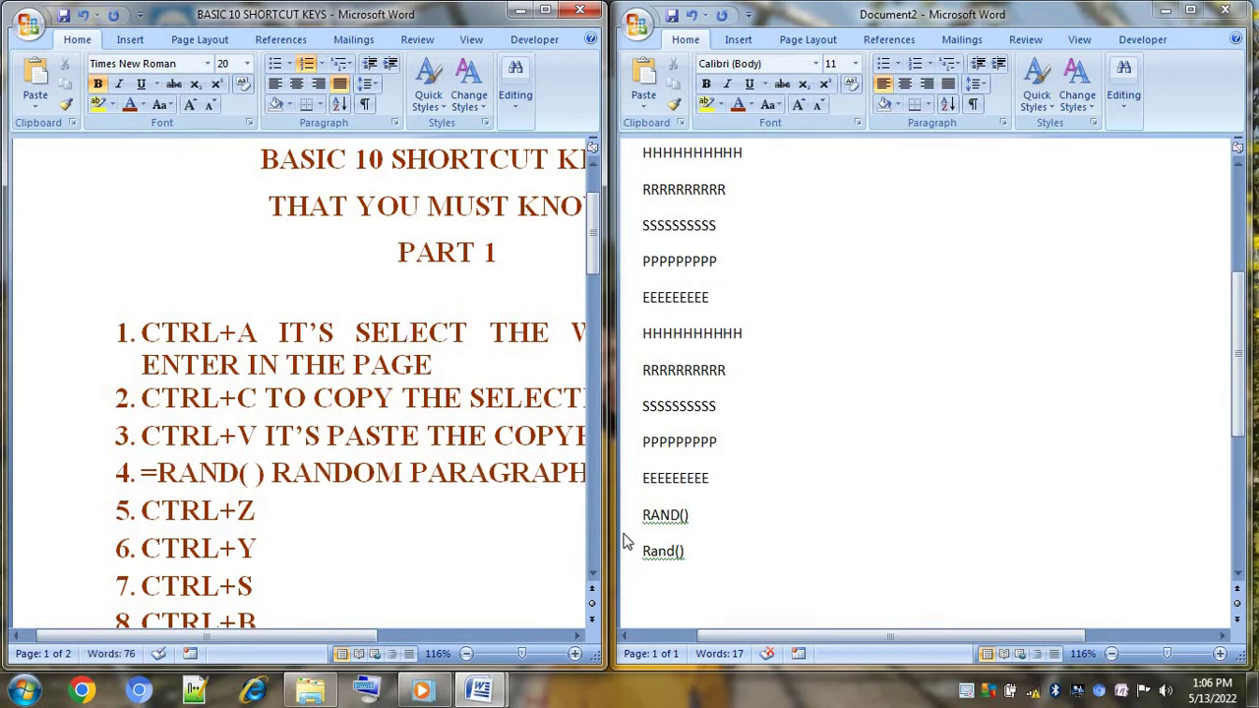
Step: Generate random paragraphs from the rand formula below Rand() and select the first one
left_click(714, 572)
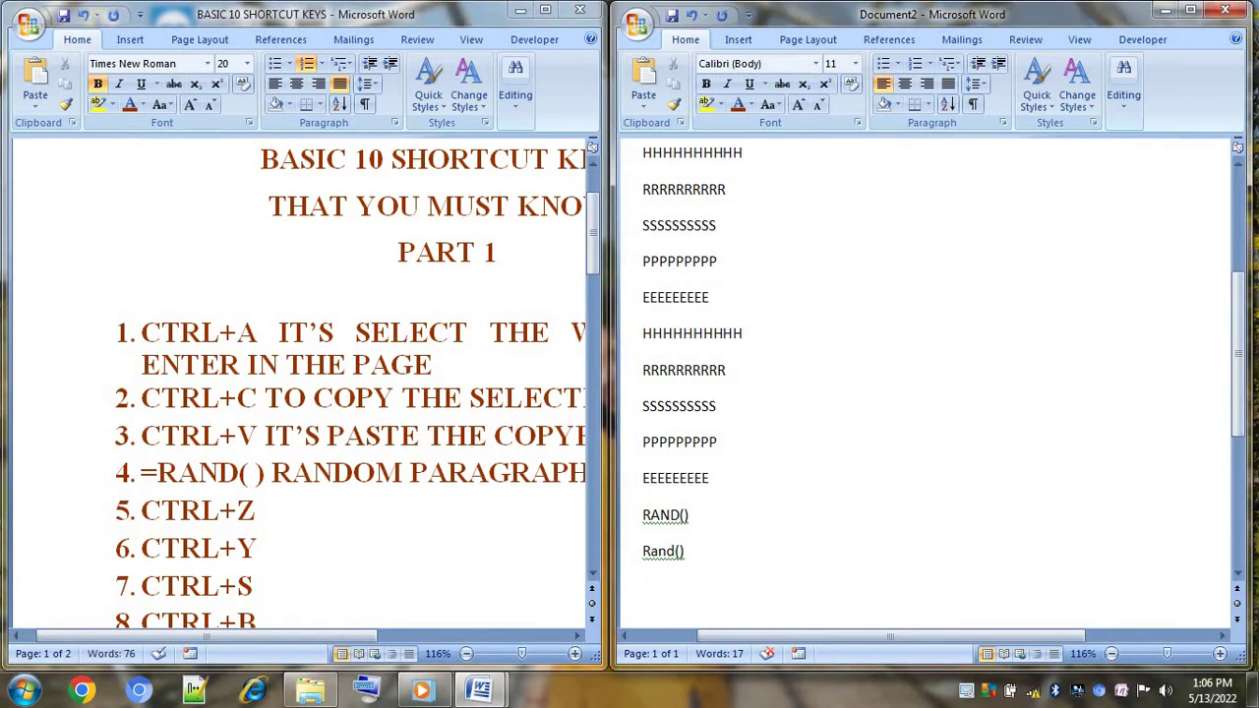
type("=ra")
type("(")
type(")")
key("Return")
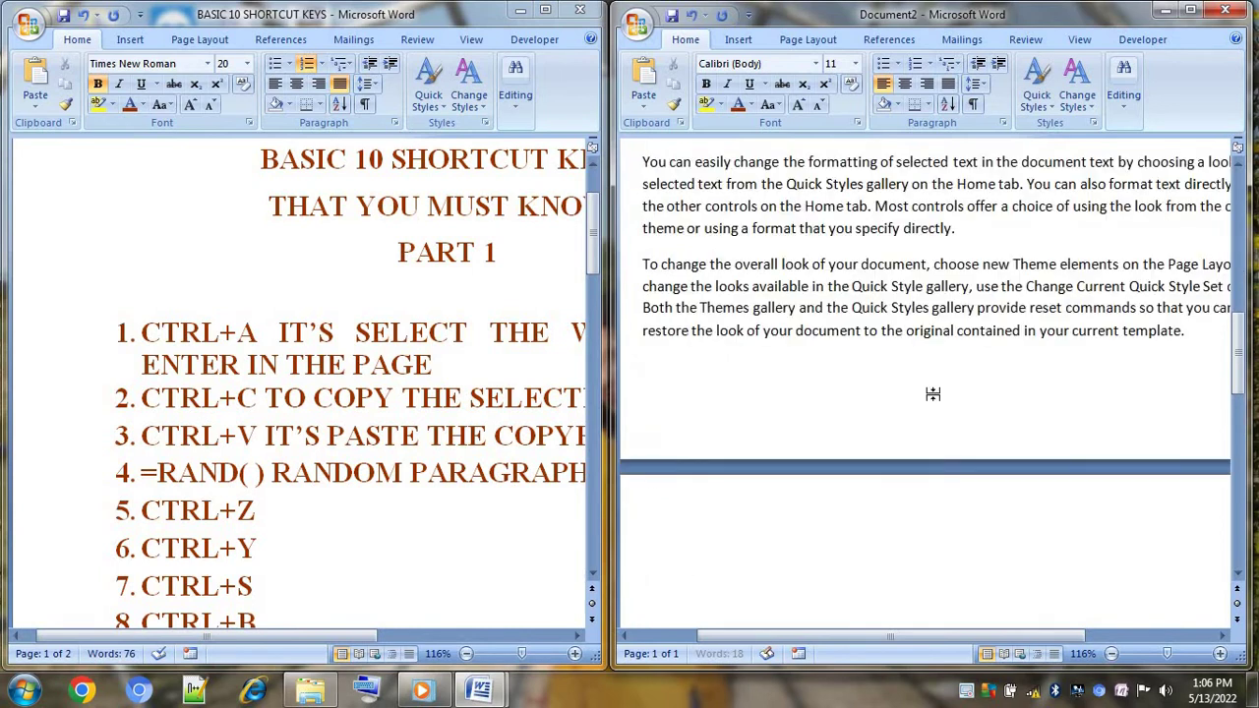
left_click_drag(1242, 364, 1241, 295)
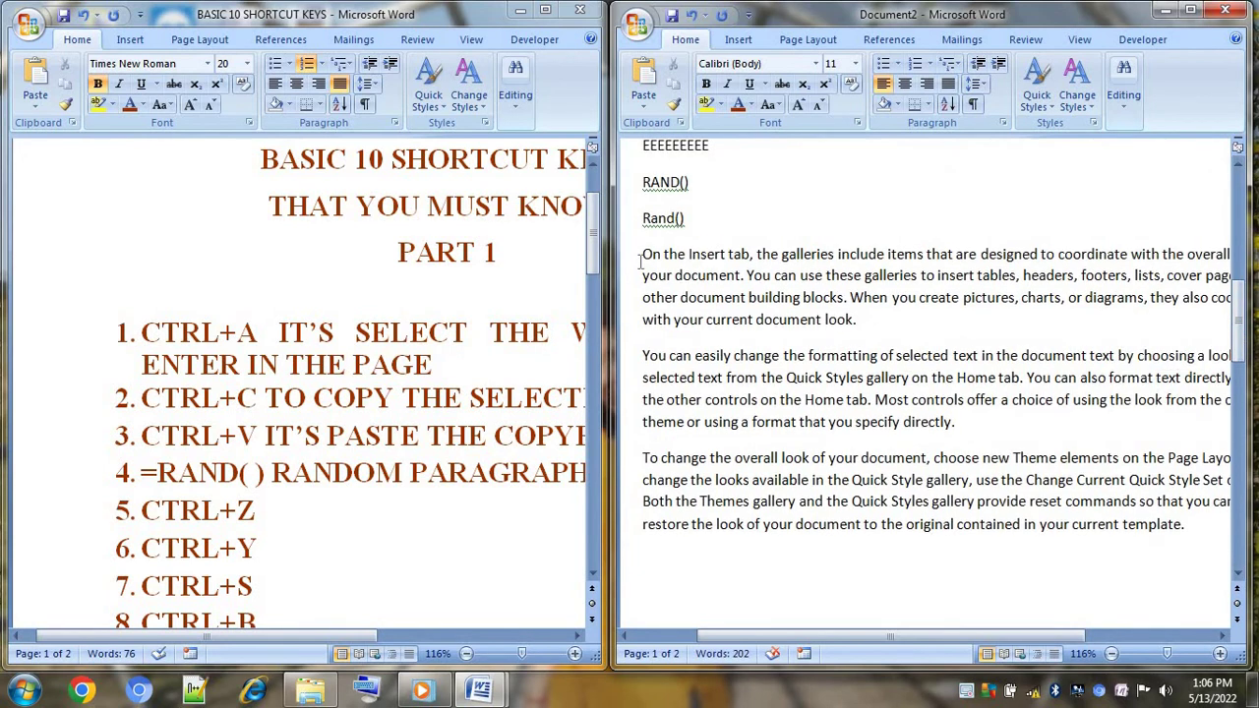
left_click_drag(641, 260, 801, 403)
left_click(801, 403)
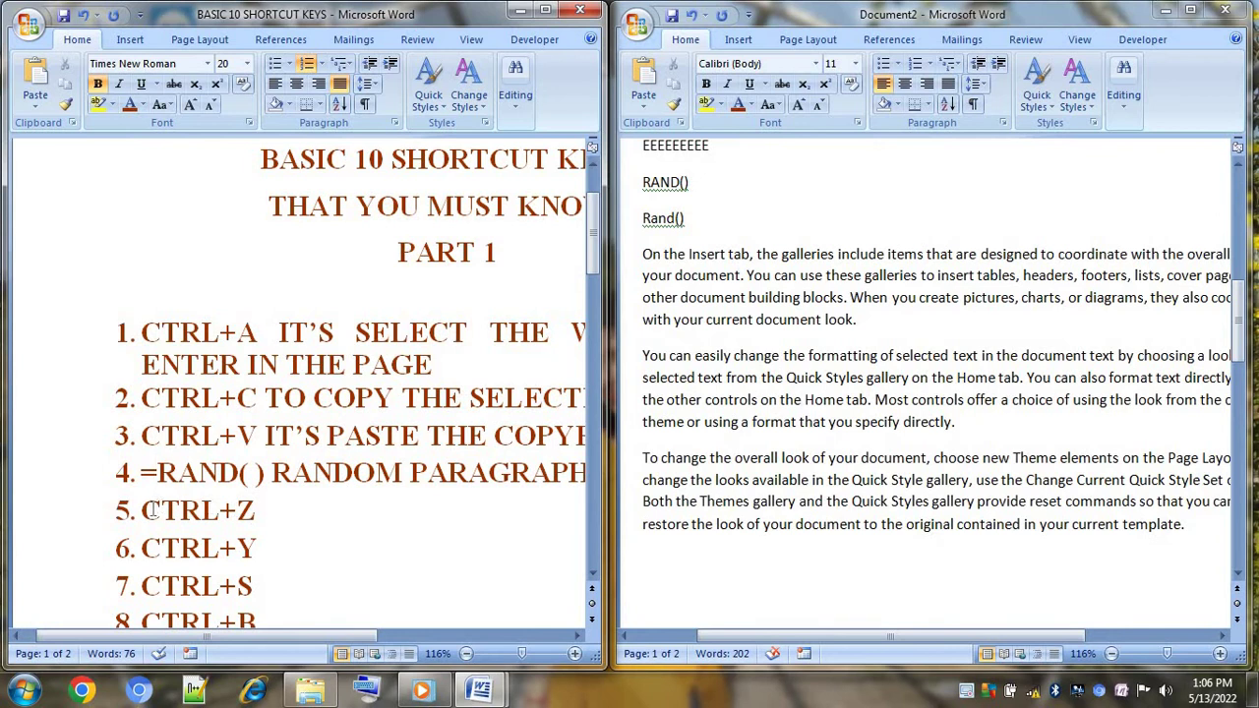
Step: Add 'undo the text' after CTRL+Z and 'redo the text' after CTRL+Y
left_click_drag(142, 511, 282, 519)
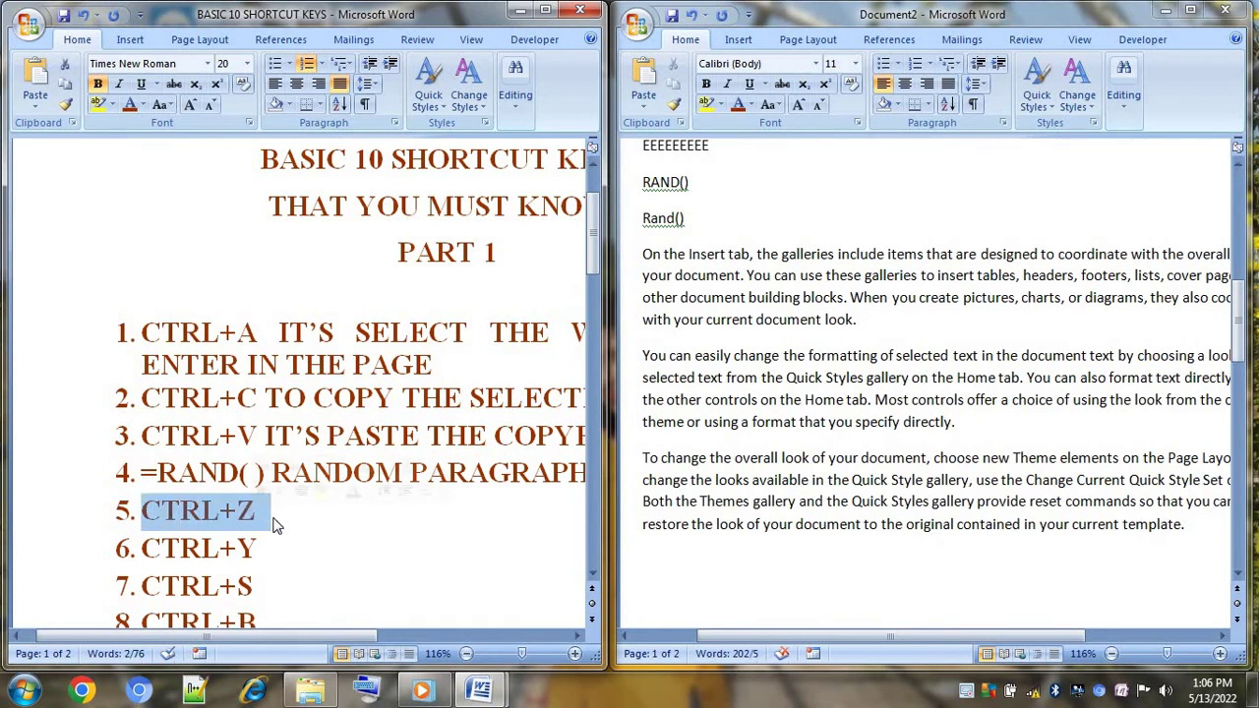
key("Right")
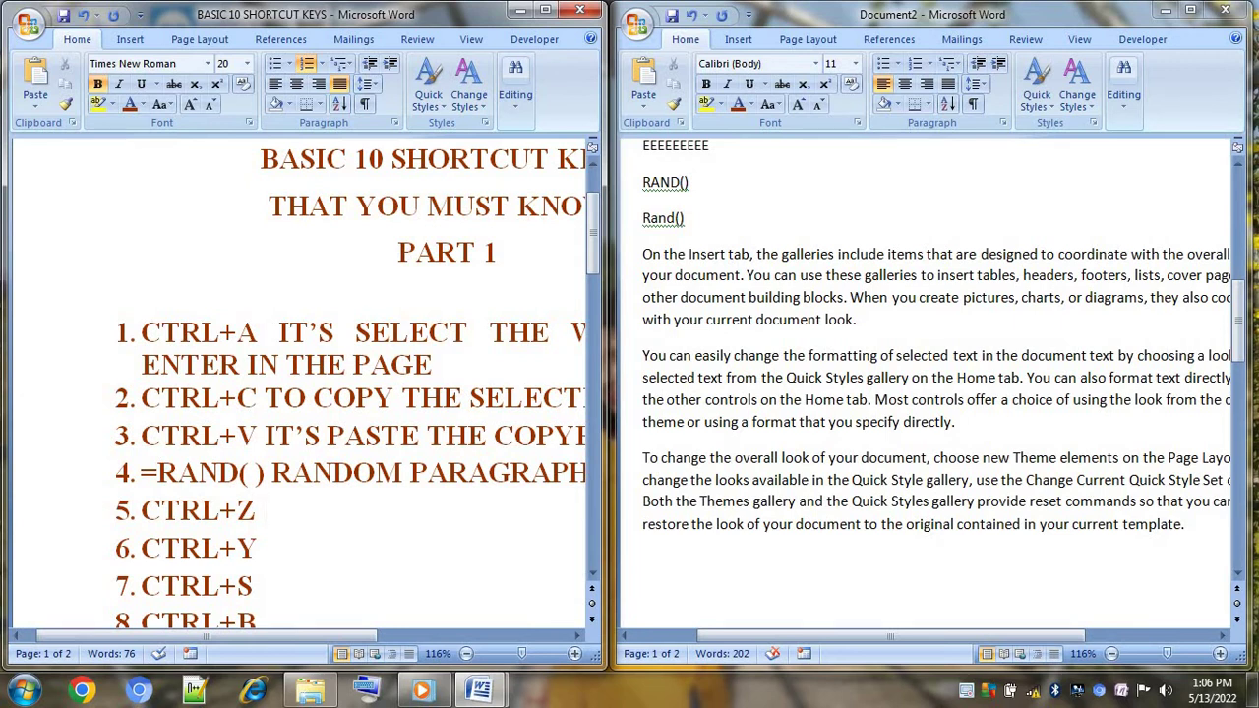
type(" u")
type("ndo ")
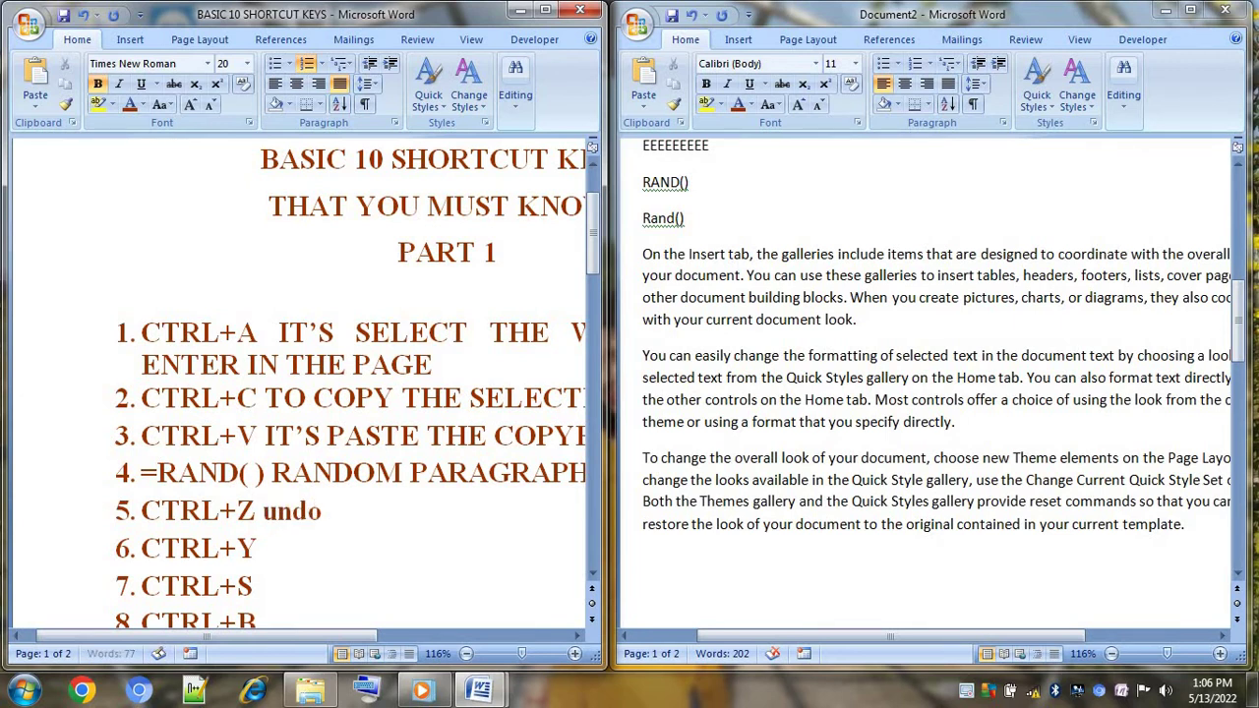
type("the ")
type("te")
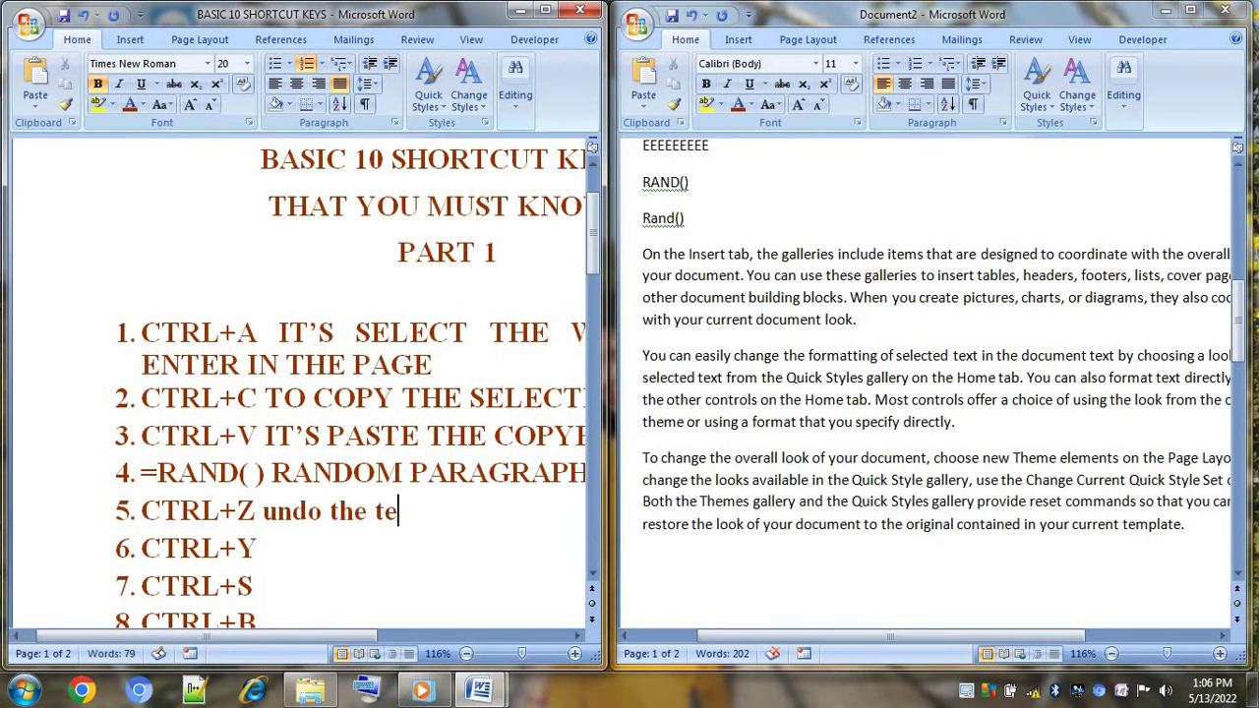
type("xt")
key("BackSpace")
type("t")
left_click(287, 547)
type("r")
type("edo t")
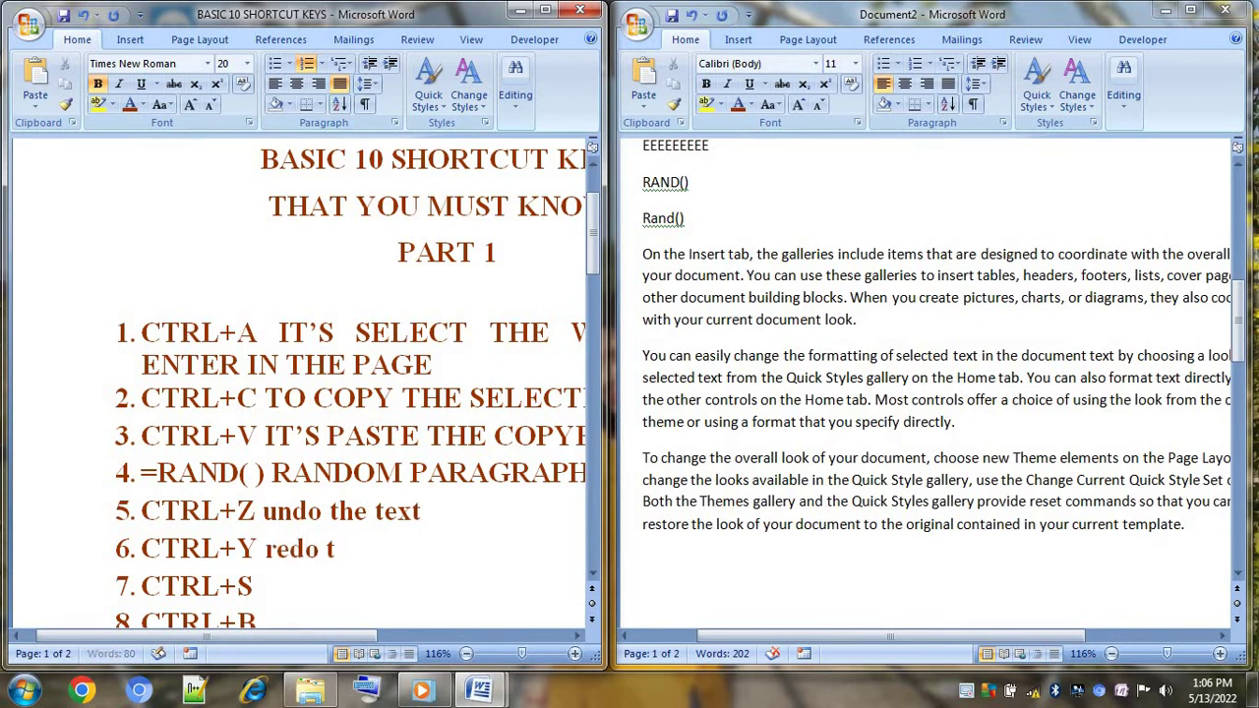
type("he text")
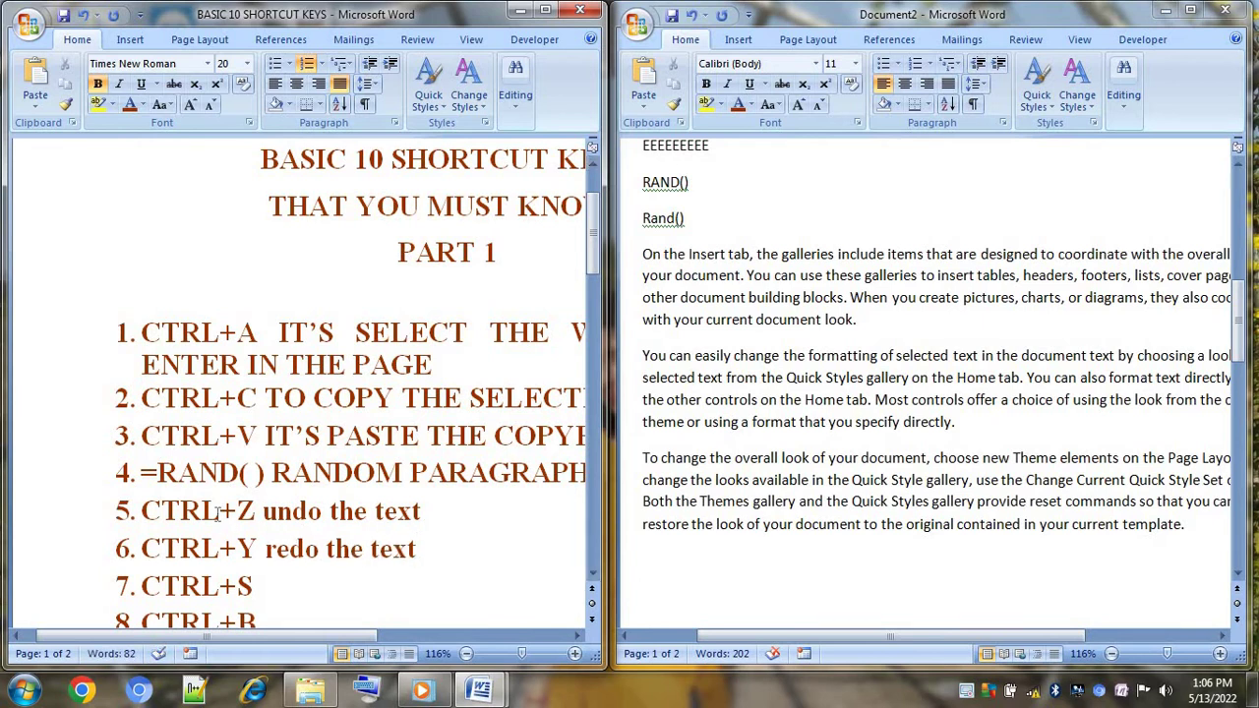
Step: Undo and then redo the random paragraphs in Document2
left_click_drag(258, 511, 141, 511)
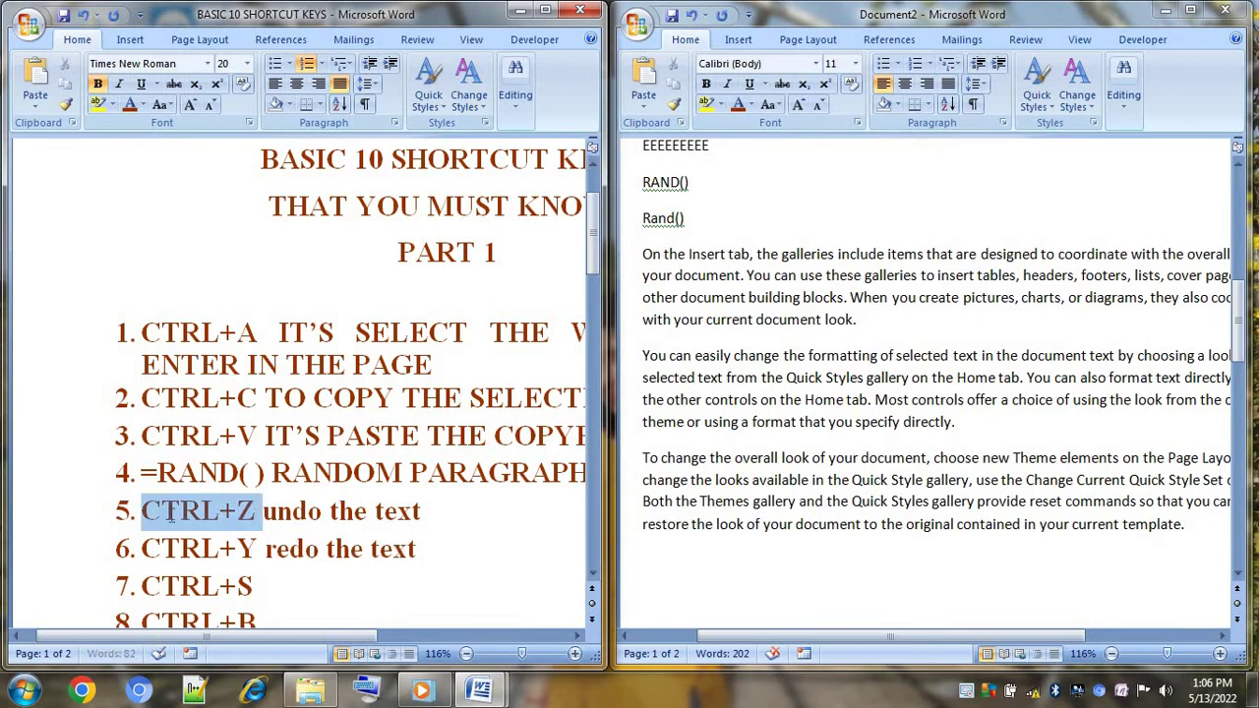
left_click(755, 474)
key("ctrl+z")
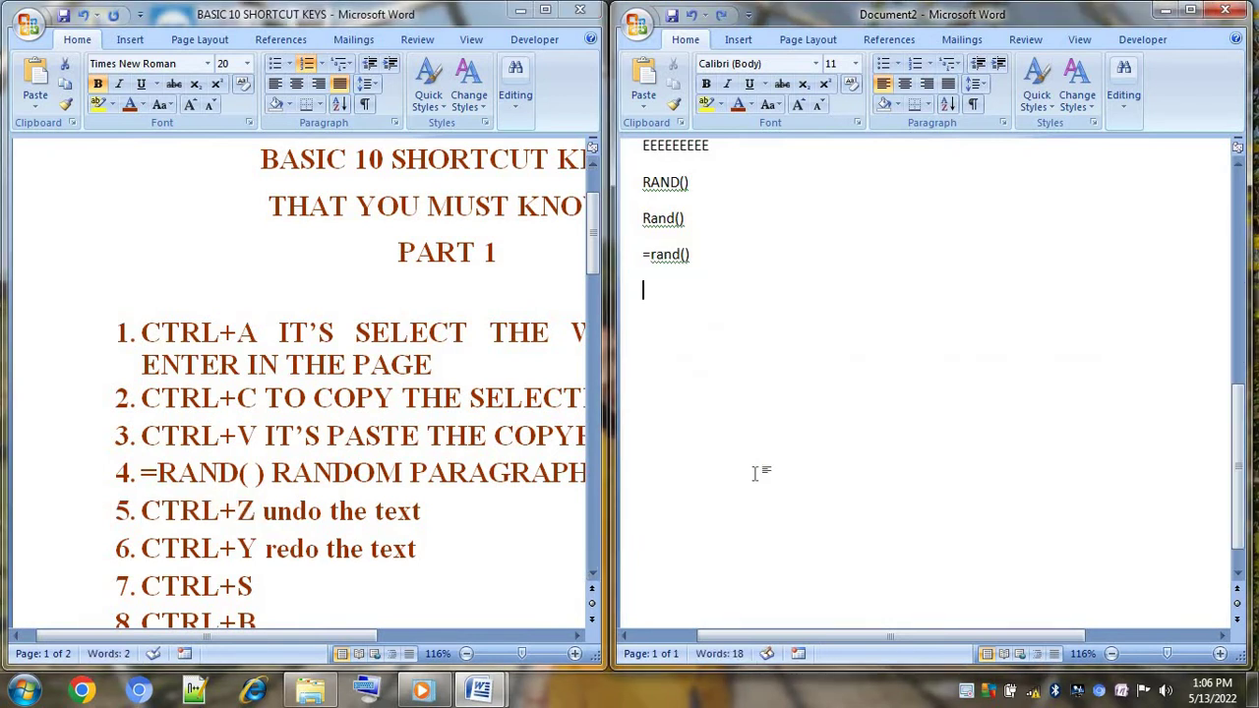
left_click(147, 548)
left_click_drag(145, 548, 258, 550)
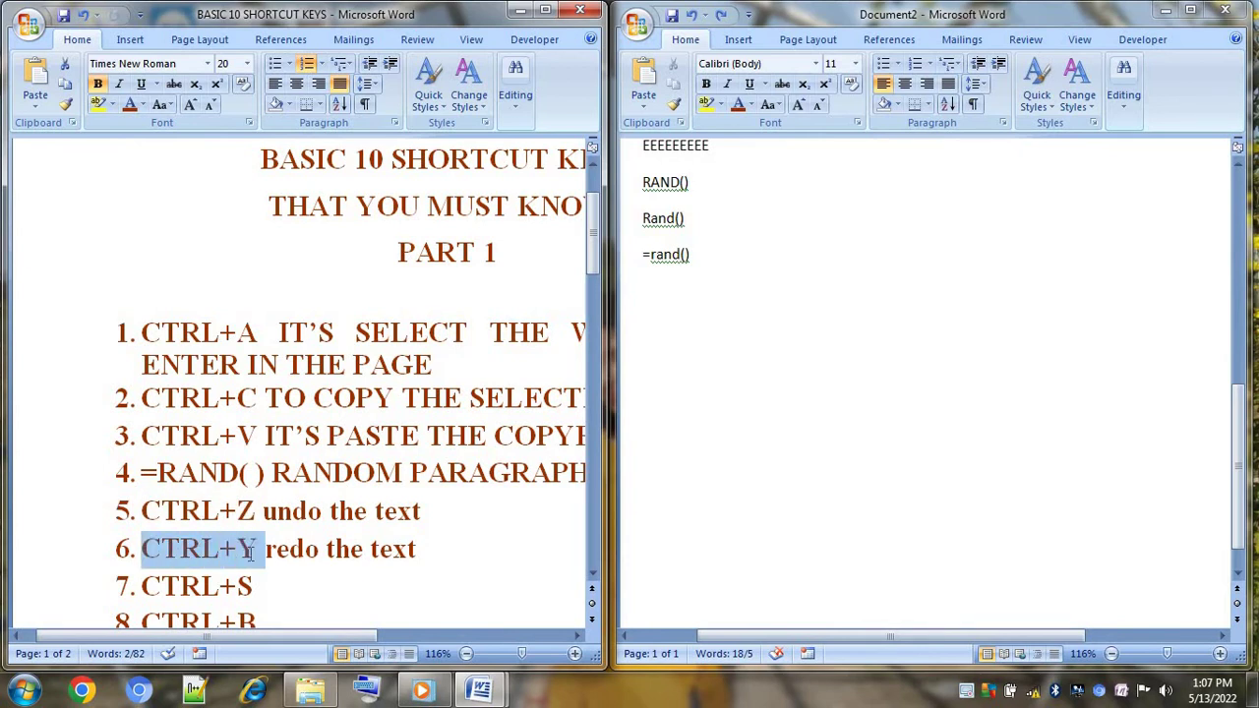
left_click(736, 316)
key("Return")
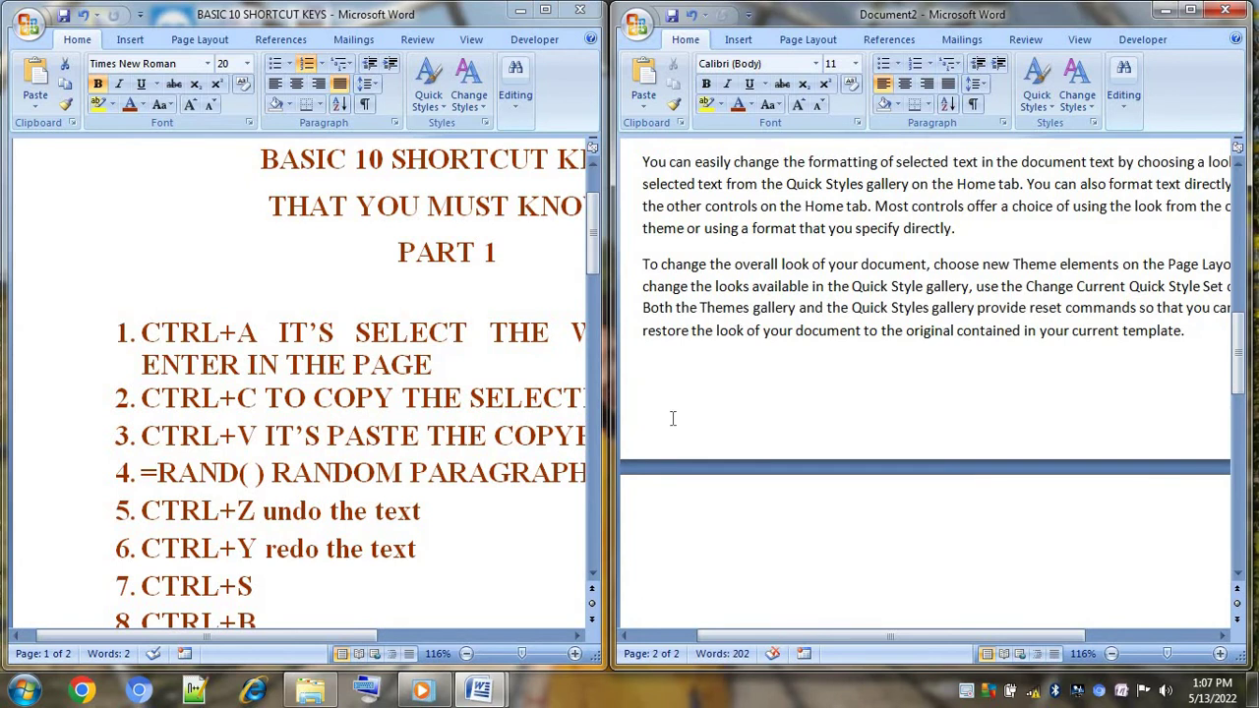
Step: Type 'to save the exiting page' after CTRL+S in item 7
left_click(241, 590)
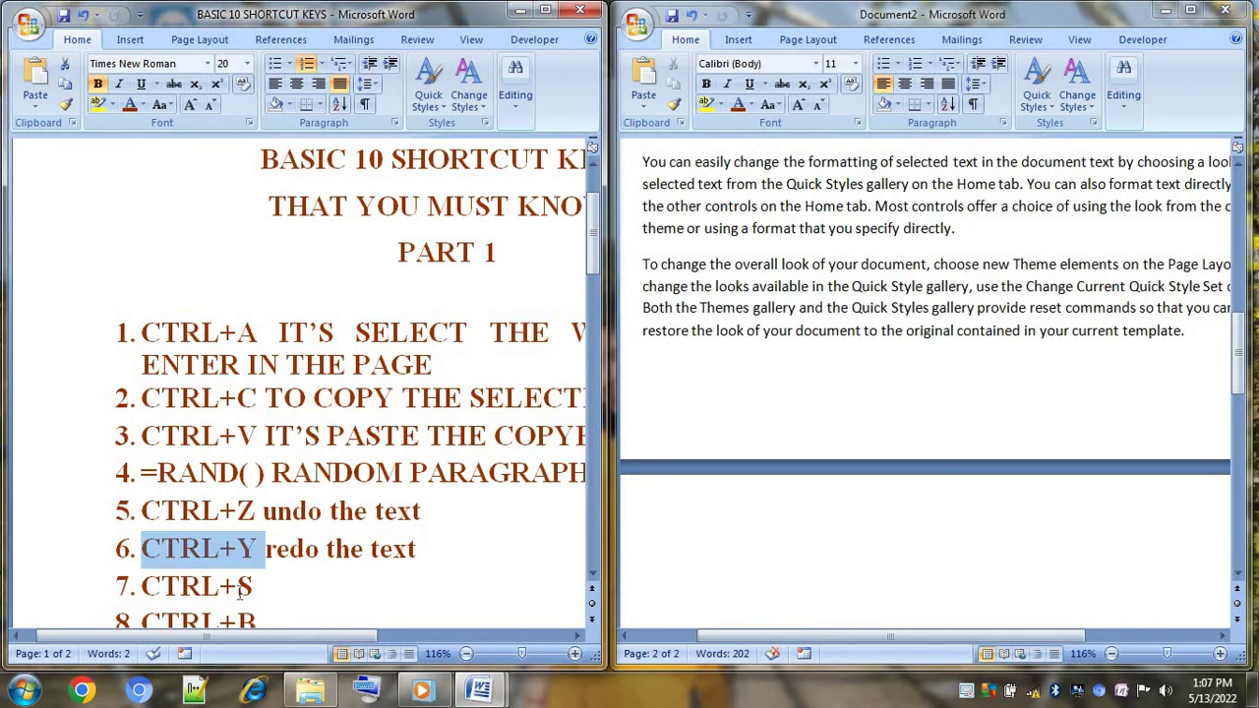
left_click_drag(143, 588, 264, 596)
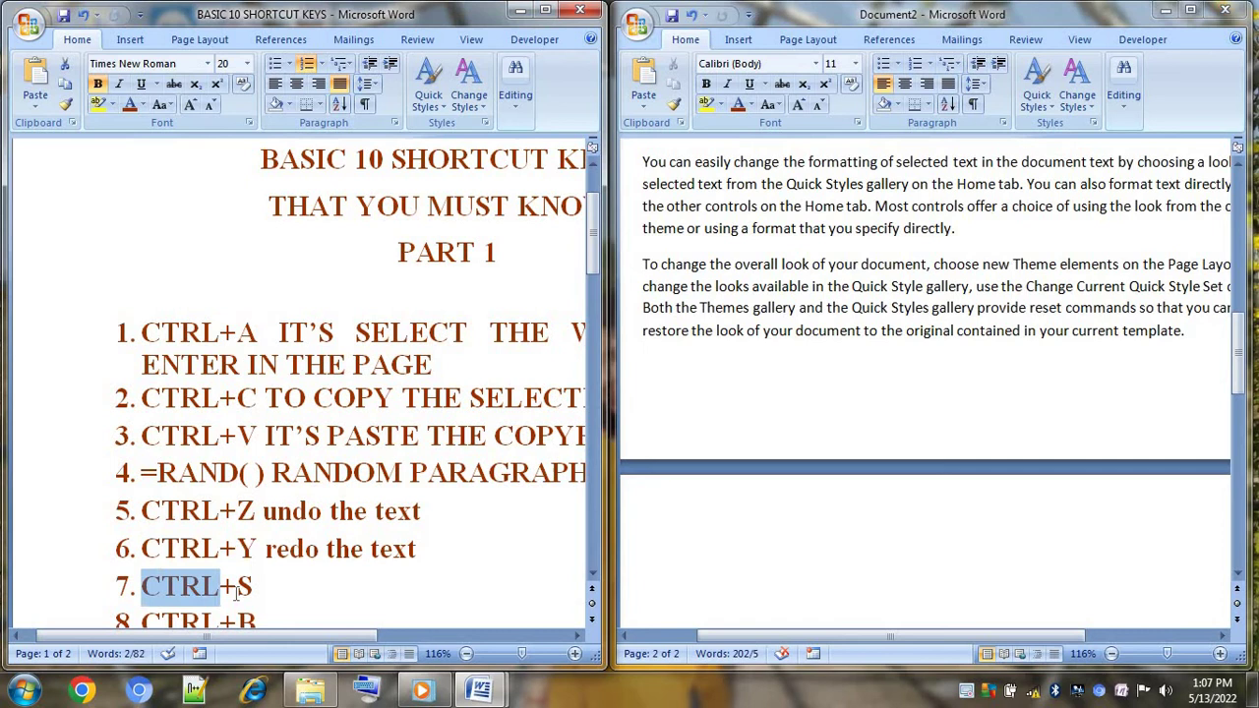
left_click(286, 591)
type("t")
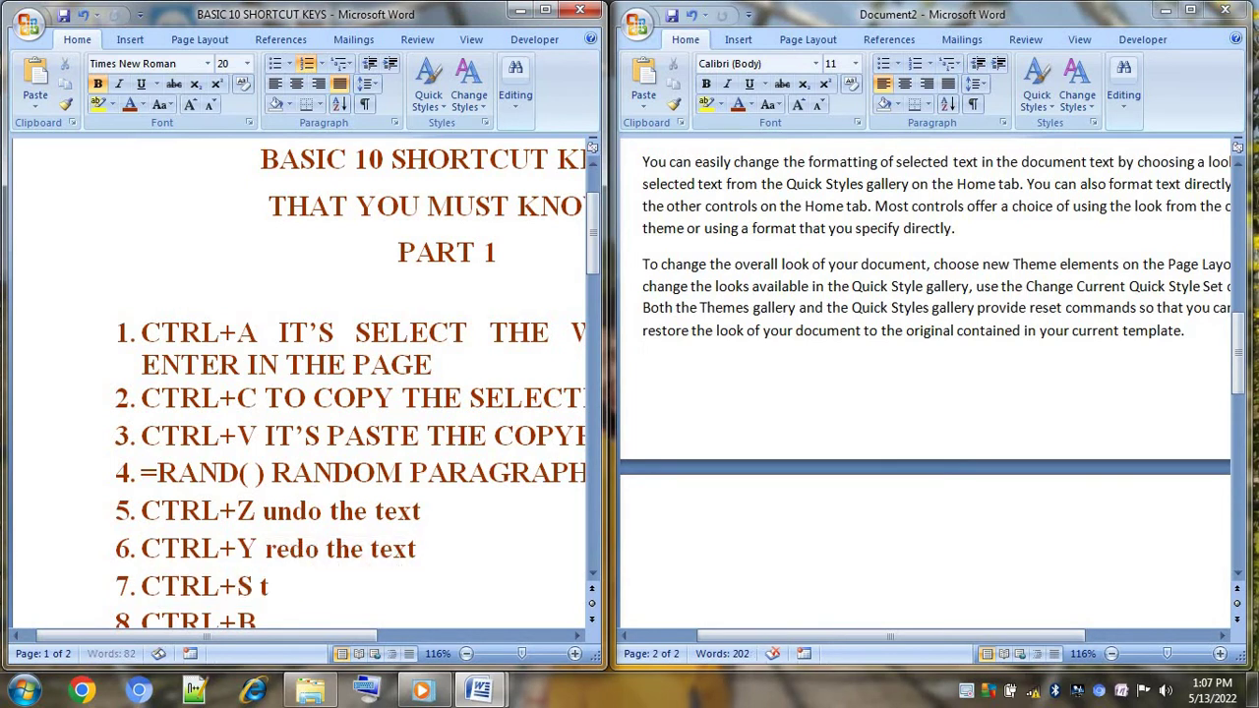
type("o save ")
type("the ")
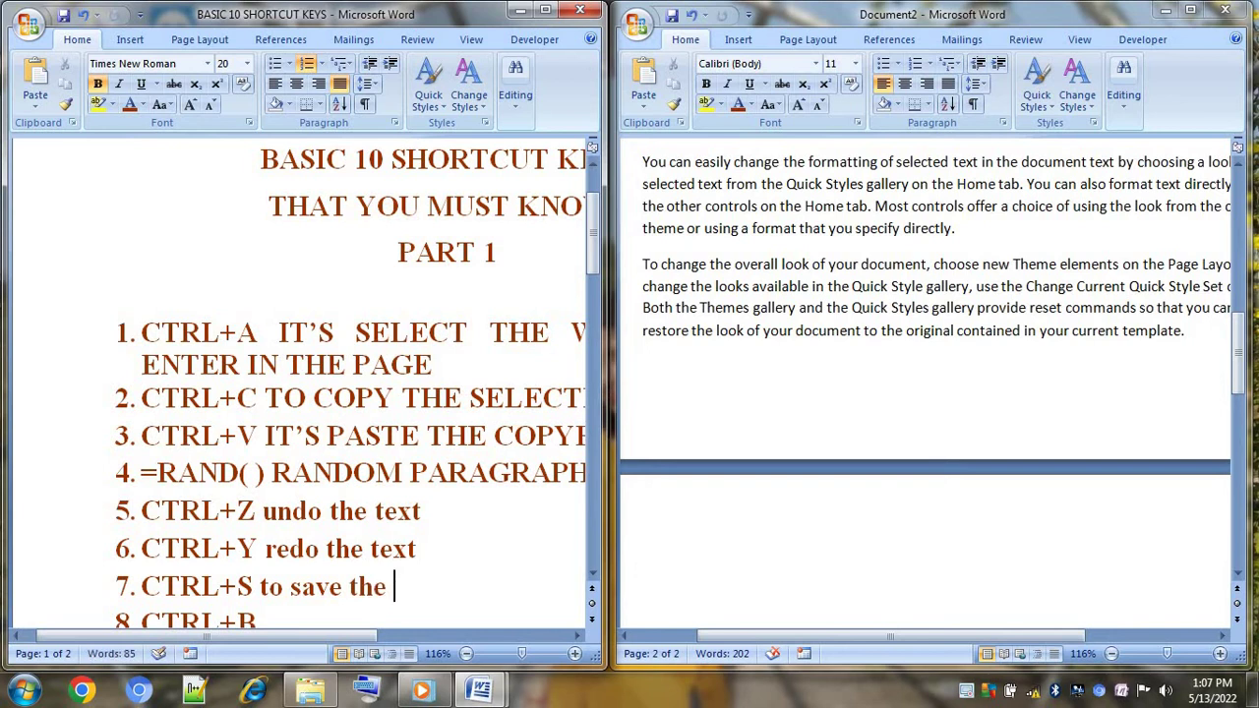
type("exiti")
type("ng")
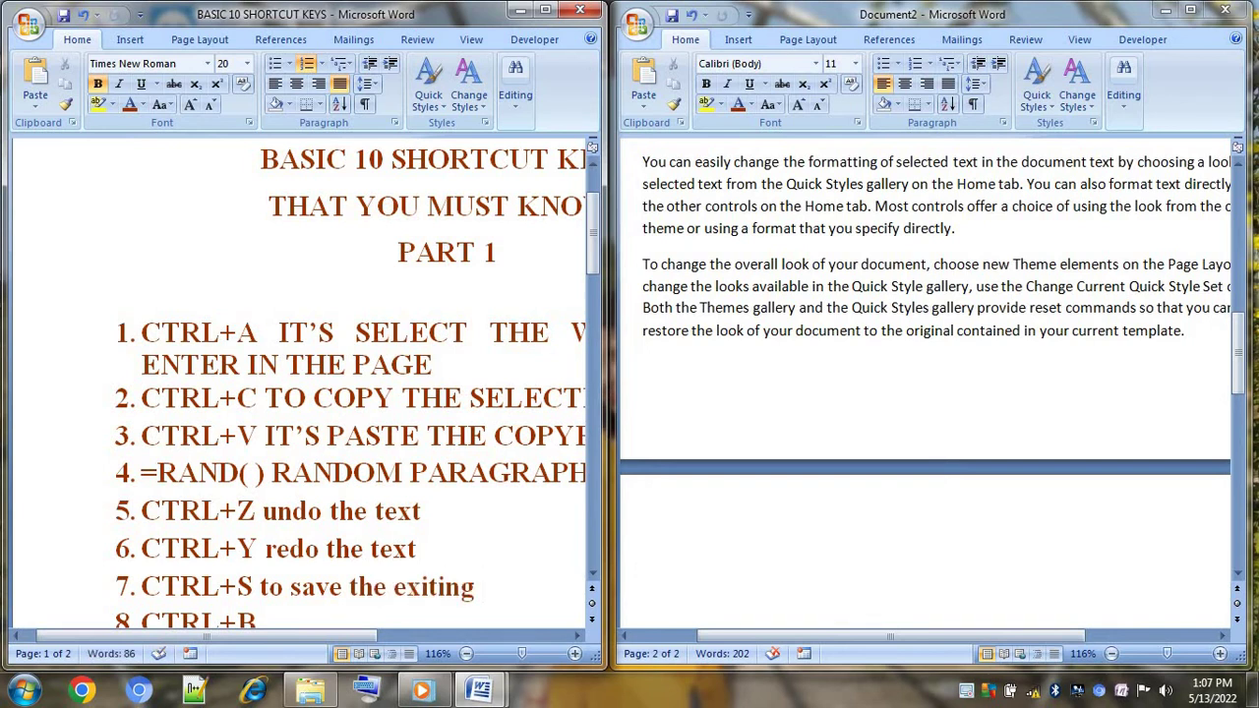
type(" page")
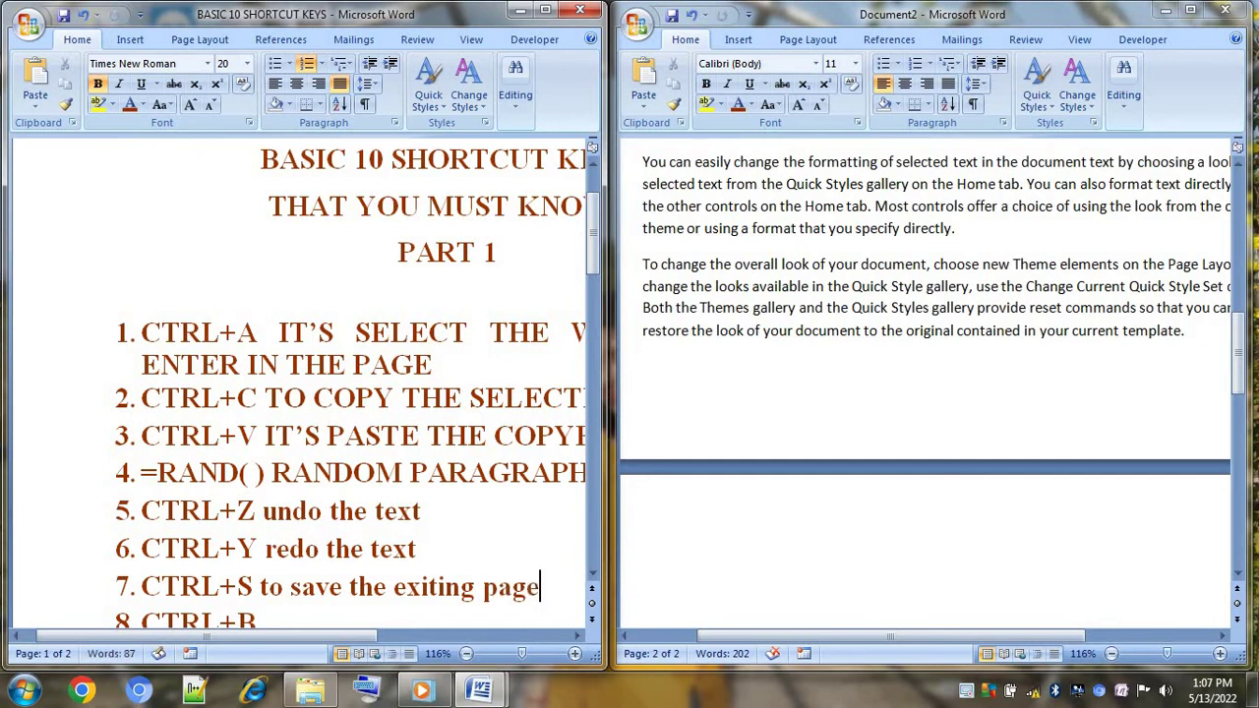
Step: Save the shortcut list document with Ctrl+S
left_click(774, 336)
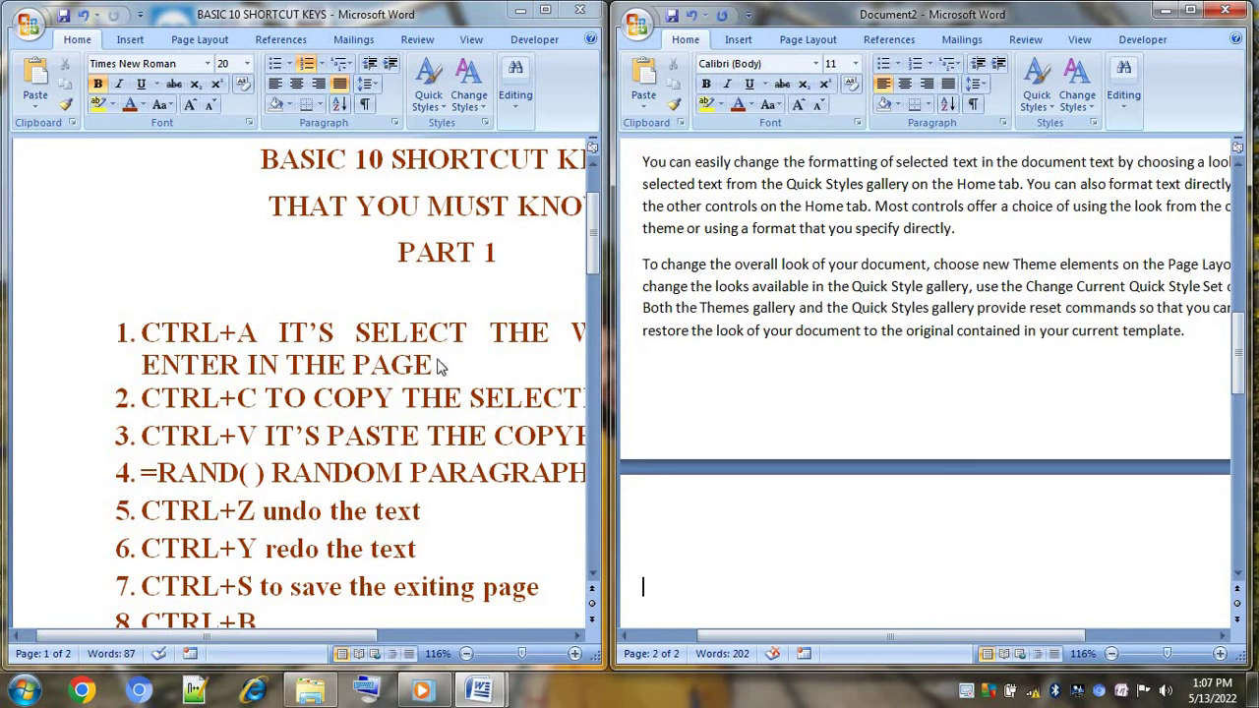
key("alt+Tab")
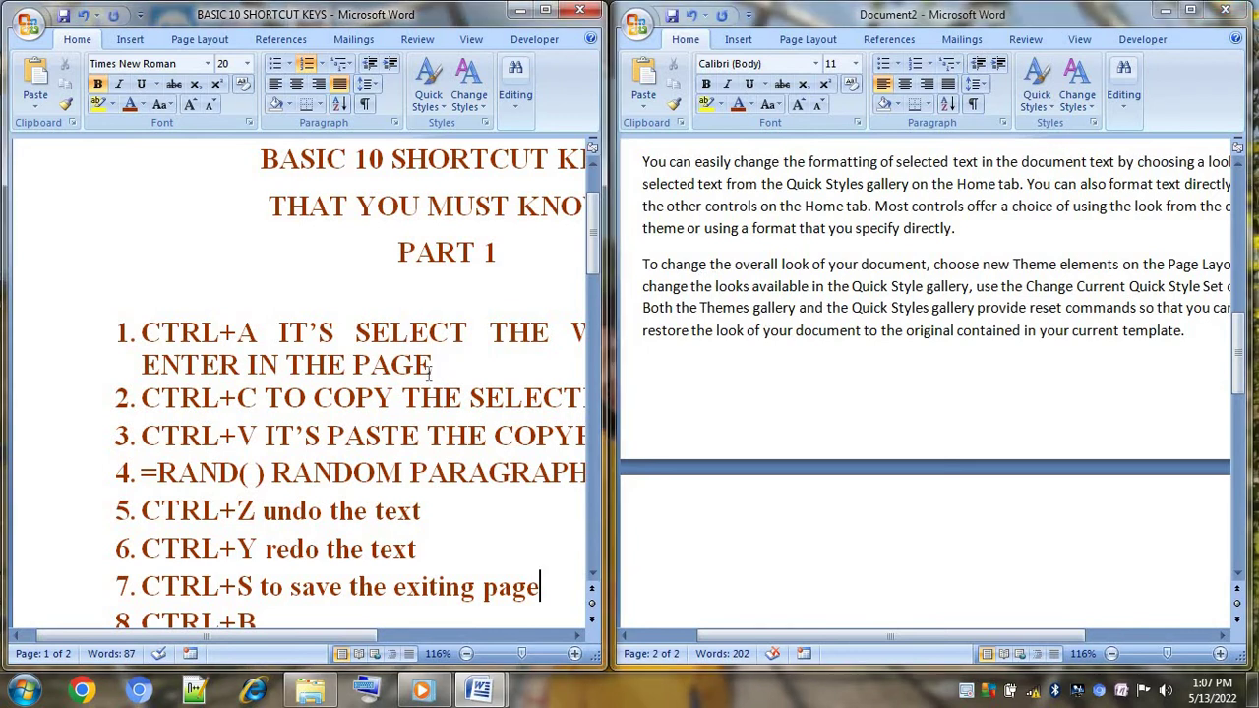
key("ctrl+s")
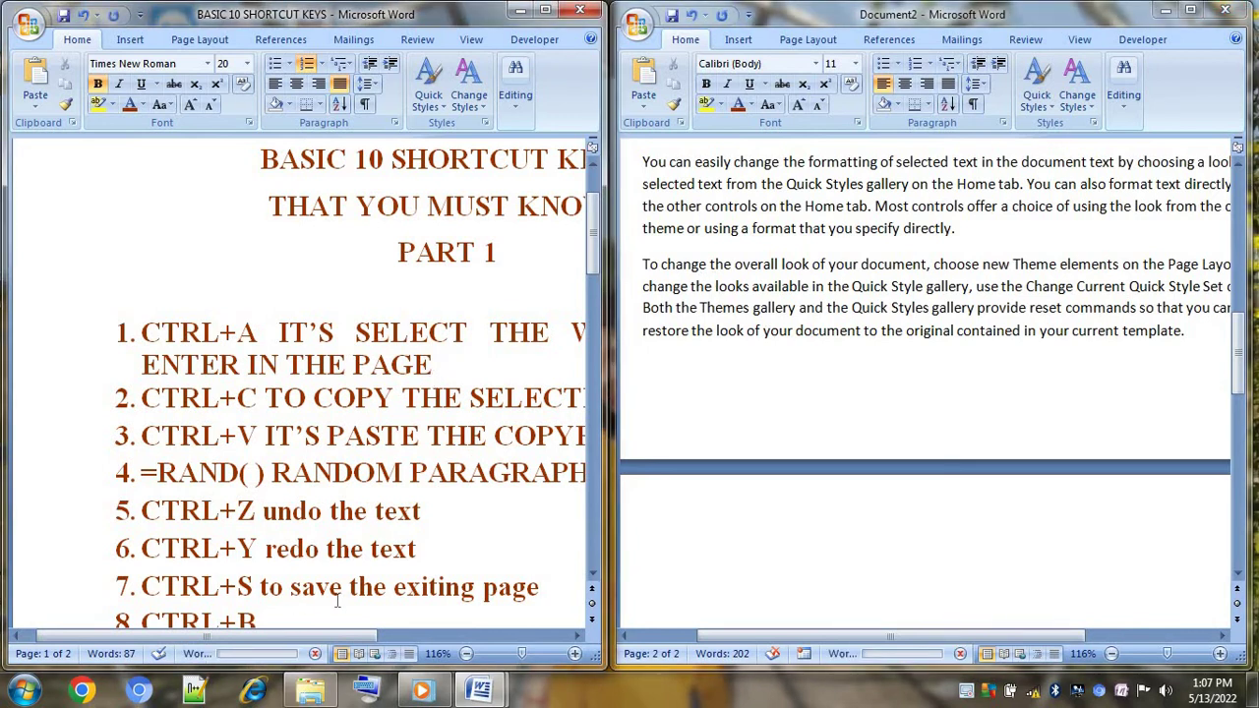
left_click(343, 587)
Step: Add CTRL+I and CTRL+U as items 9 and 10 below CTRL+B
left_click(266, 621)
key("Return")
type("CTRL+I")
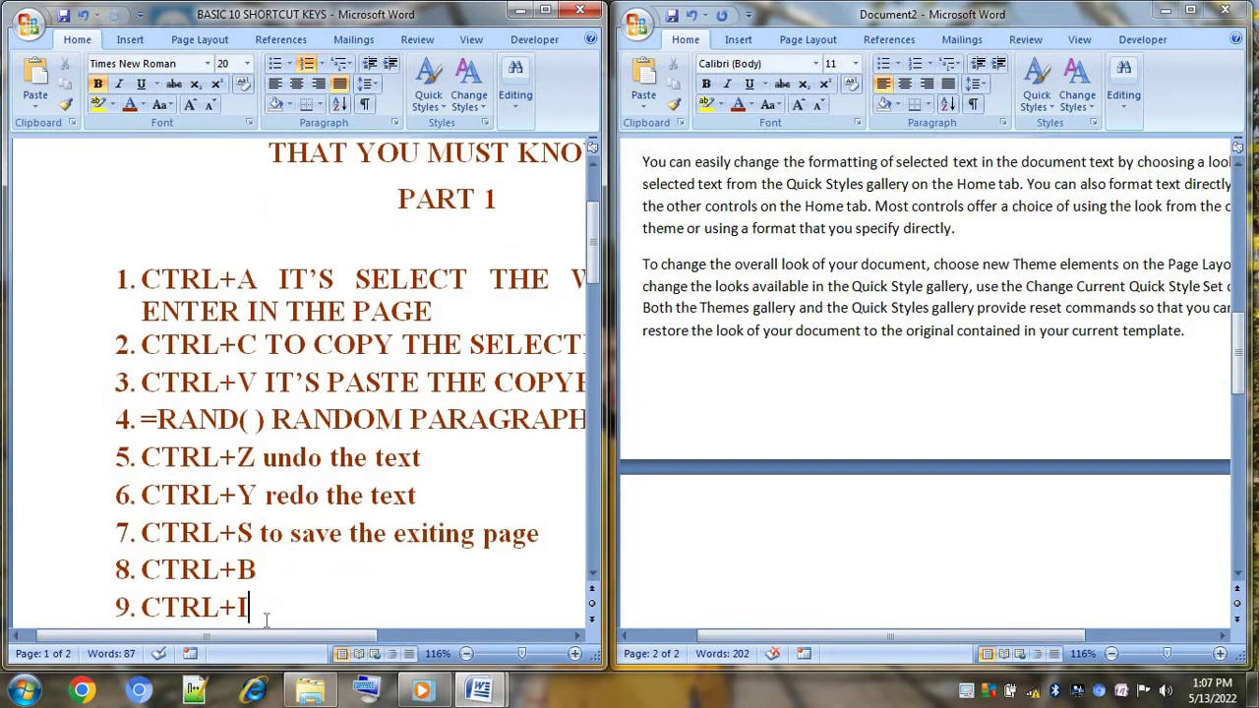
key("Return")
type("CTRL+U")
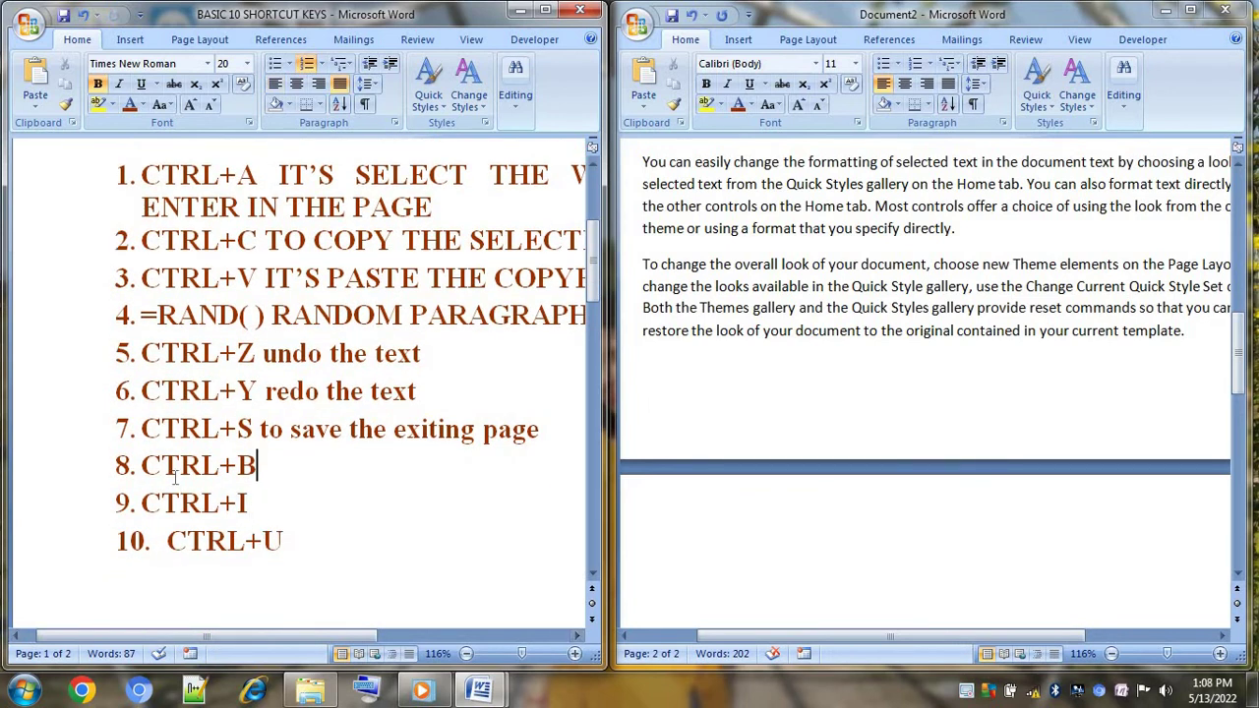
Step: Type 'it's bold the seleted text' after CTRL+B in item 8
left_click_drag(144, 468, 253, 472)
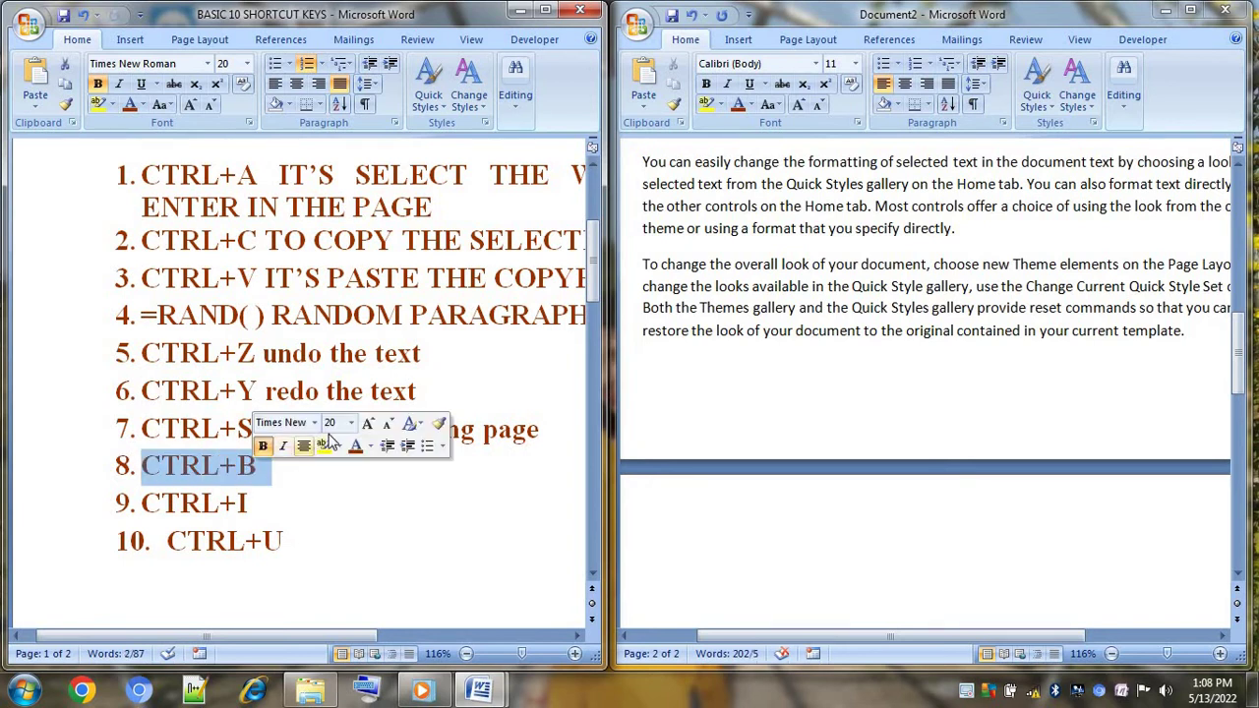
left_click(720, 251)
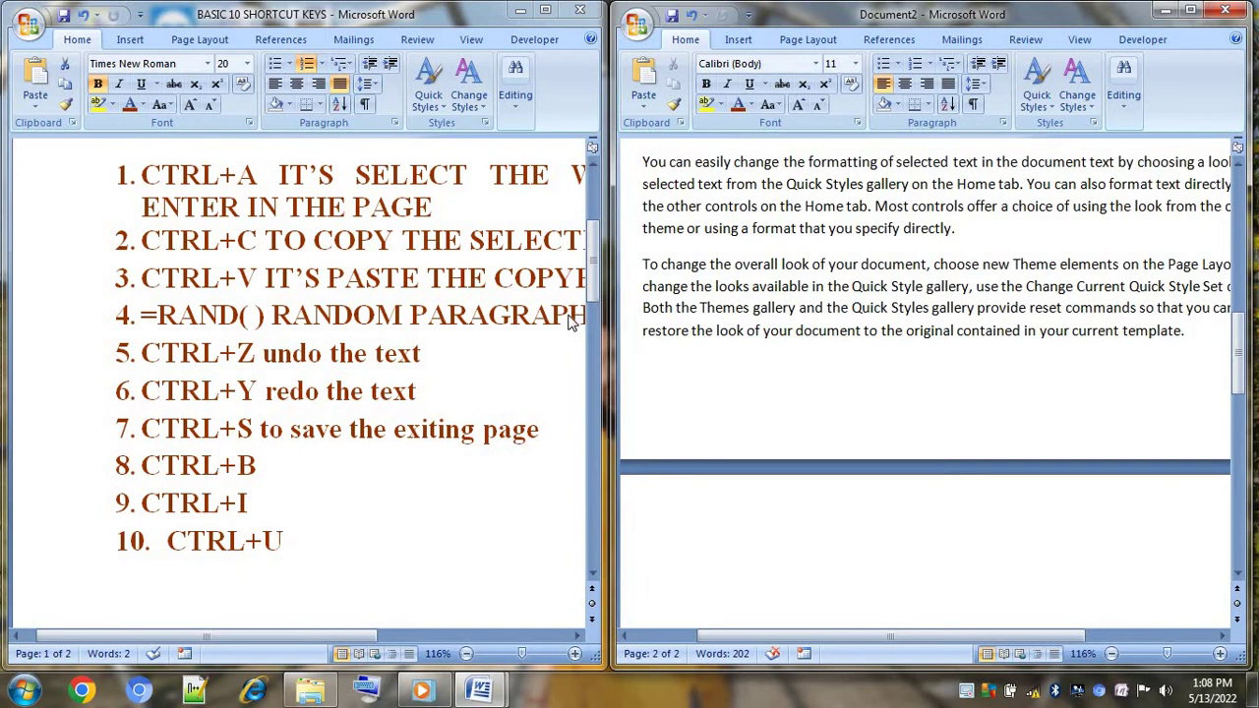
left_click(305, 474)
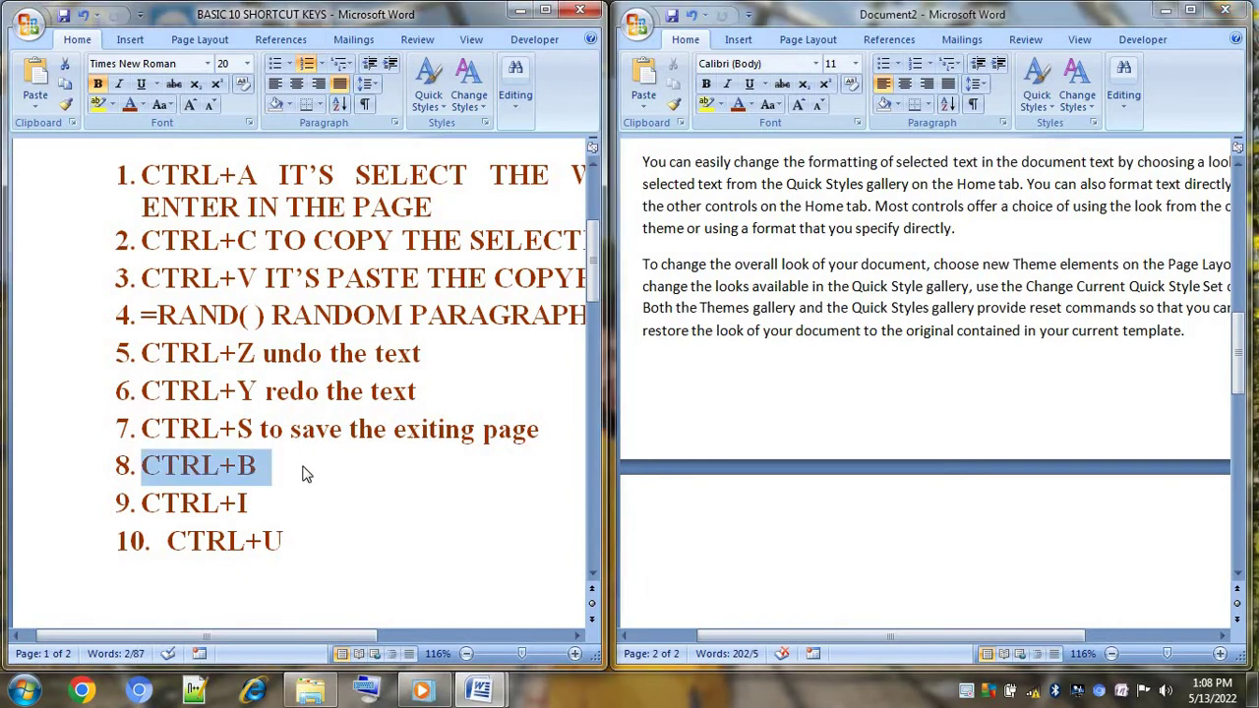
key("End")
type("it")
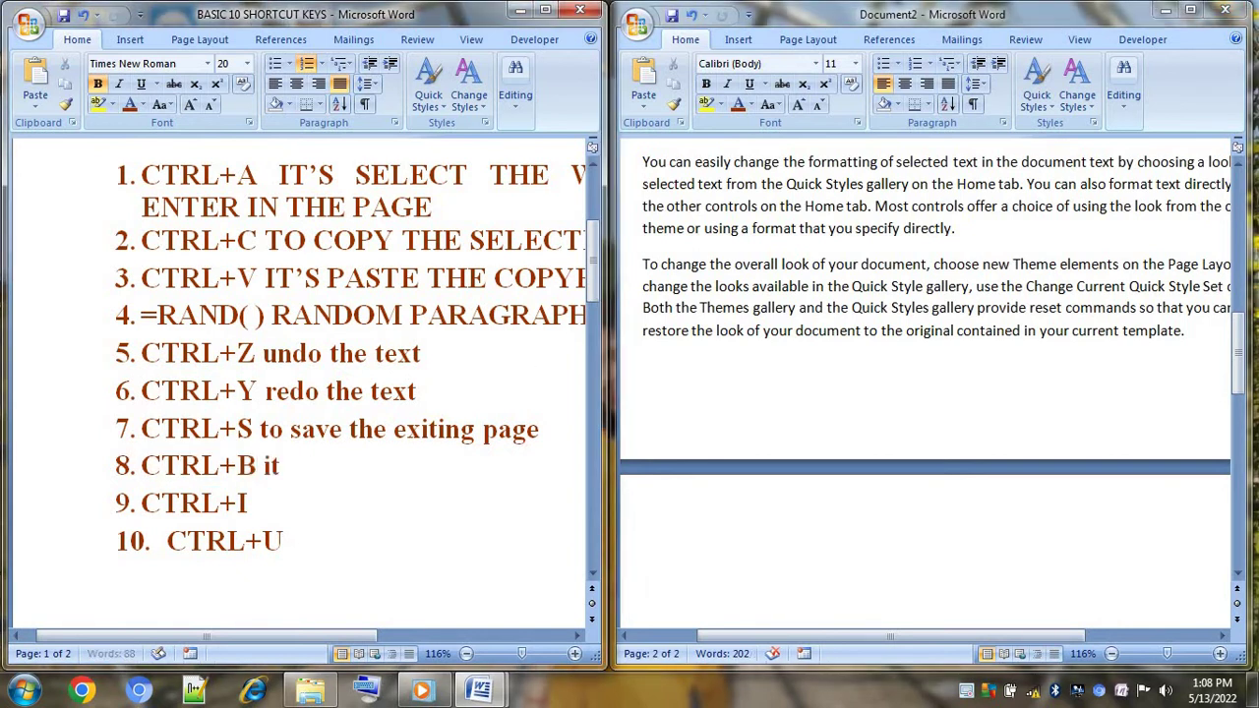
type("'s")
type(" bold ")
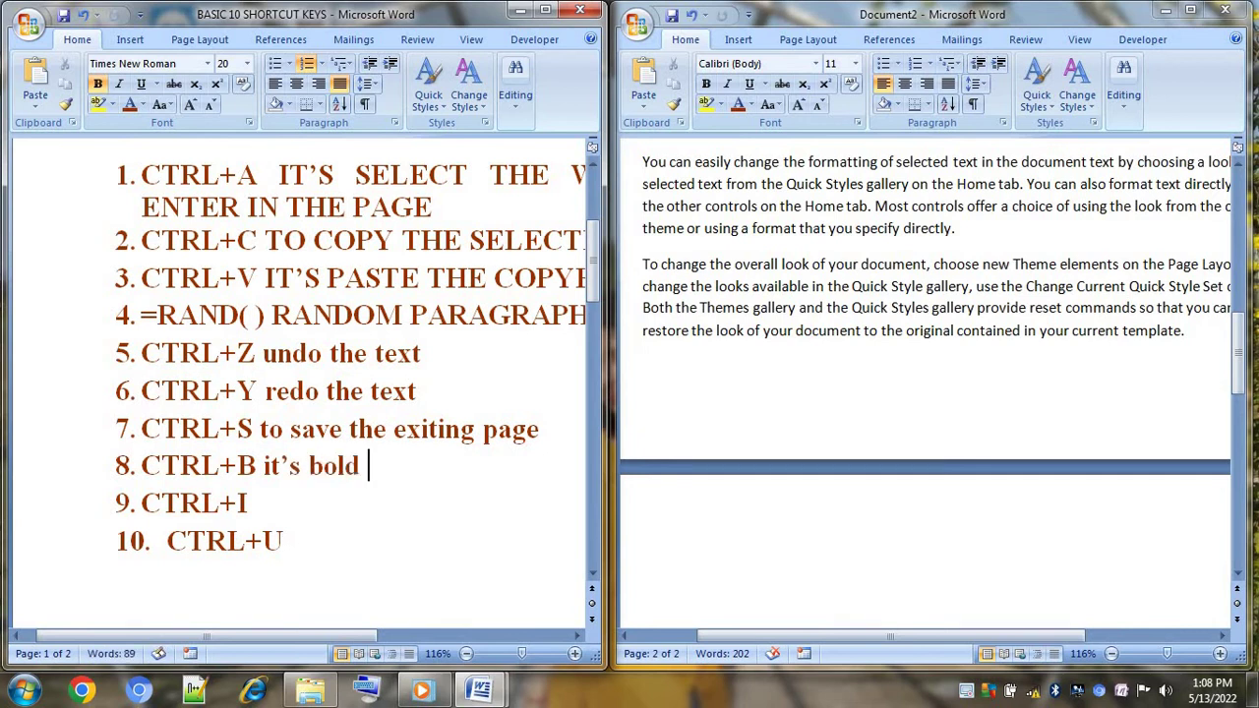
type("the s")
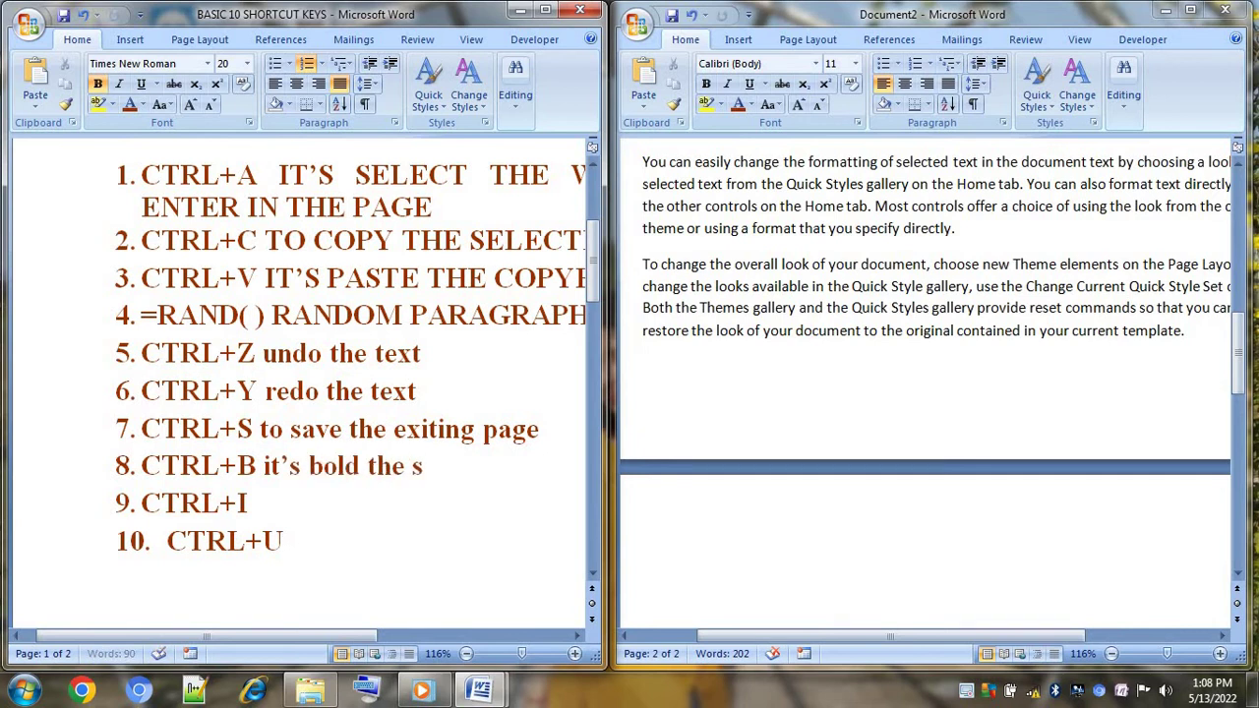
type("lec")
key("BackSpace")
key("BackSpace")
key("BackSpace")
type("e")
type("leted ")
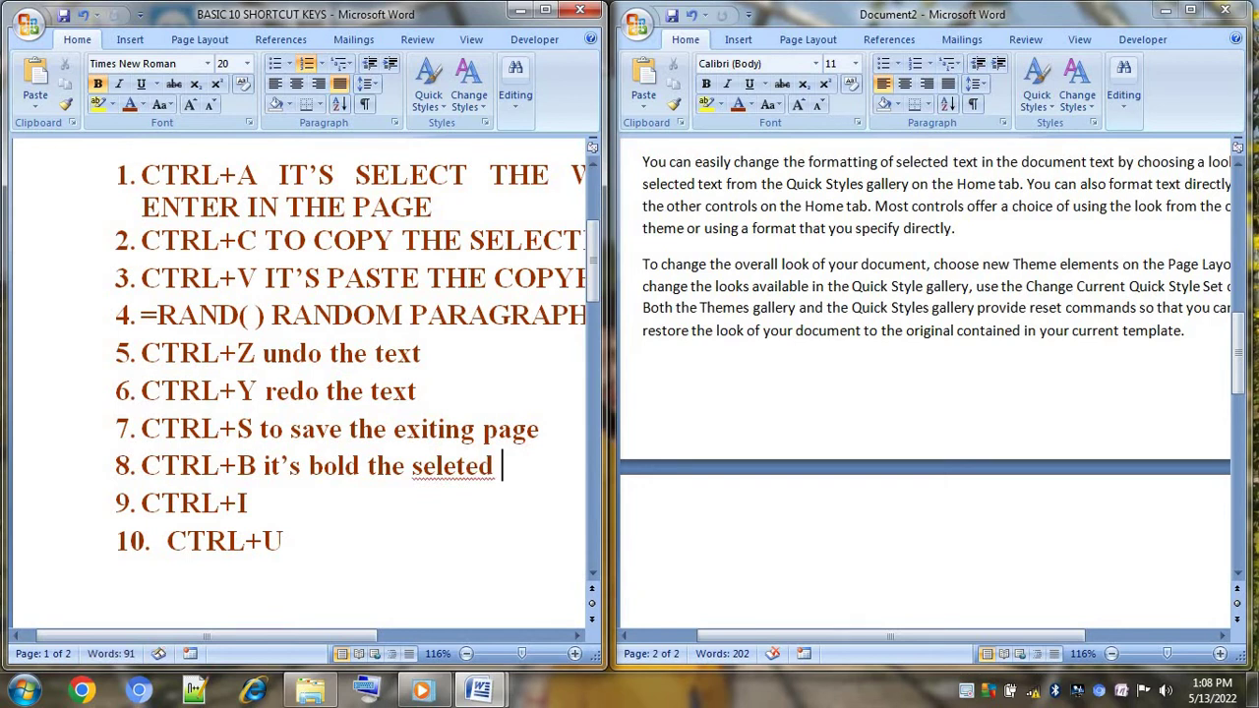
type("text")
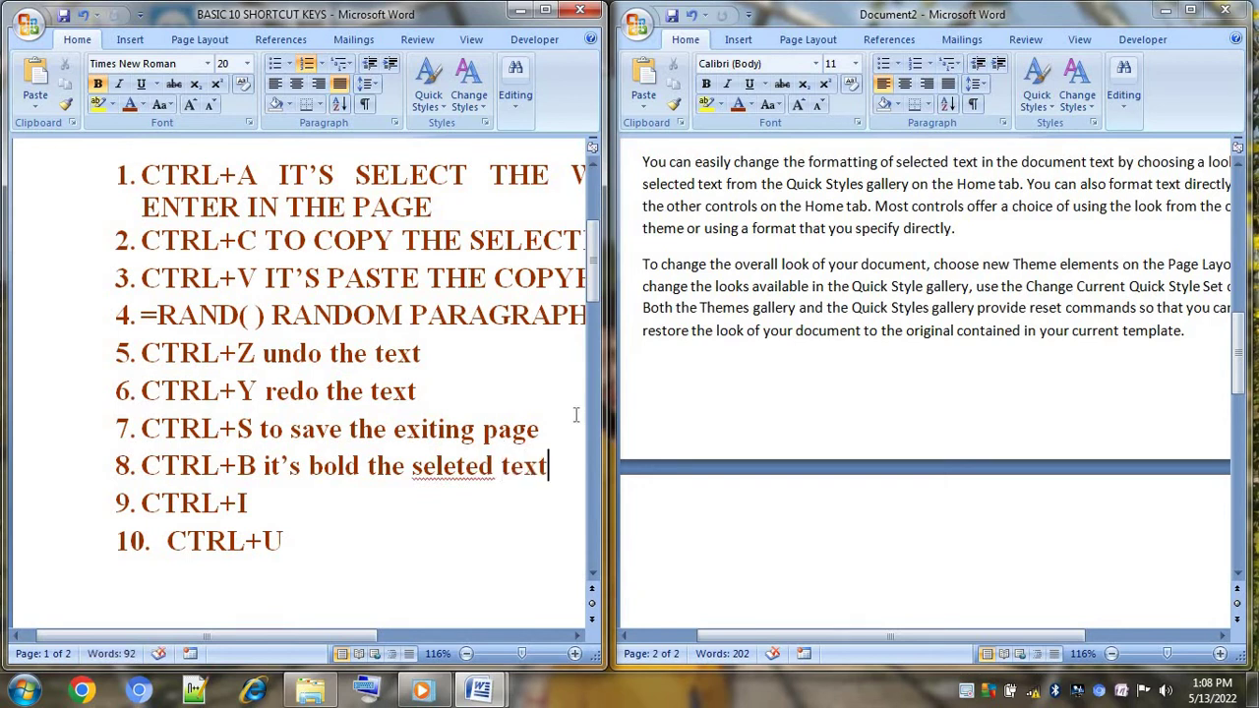
Step: Make the last line of Document2's sample paragraph bold
left_click(689, 344)
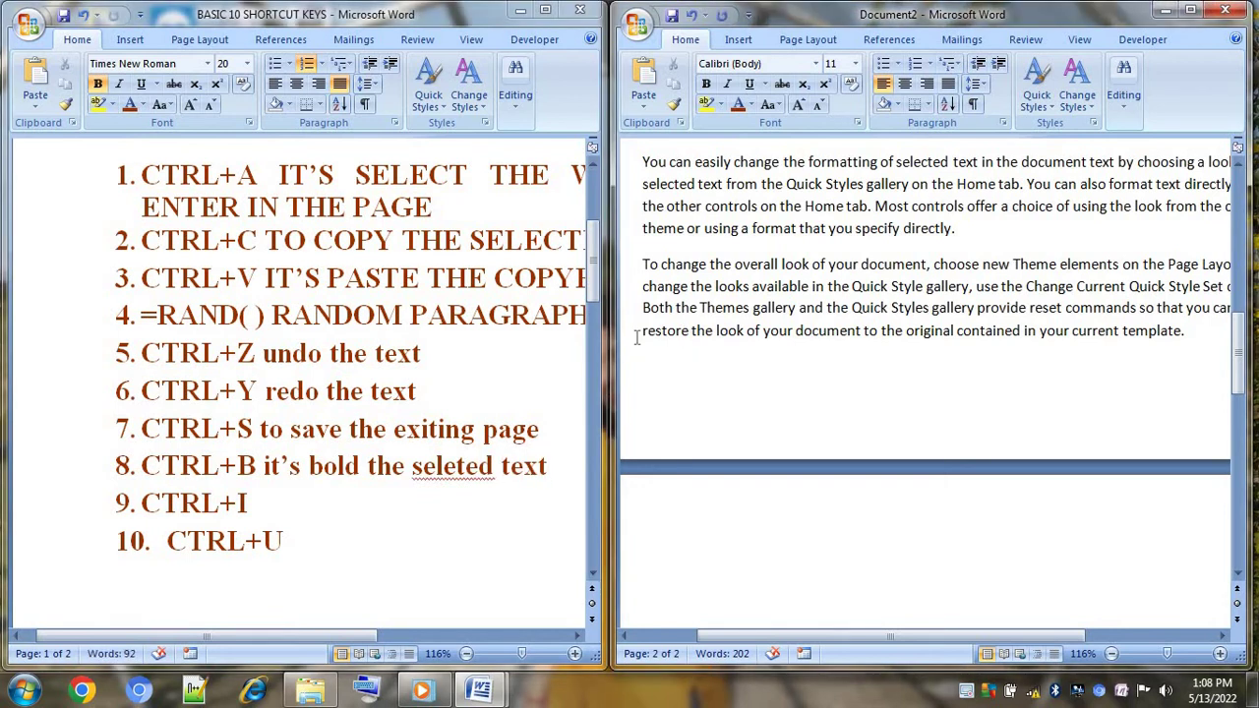
left_click(622, 339)
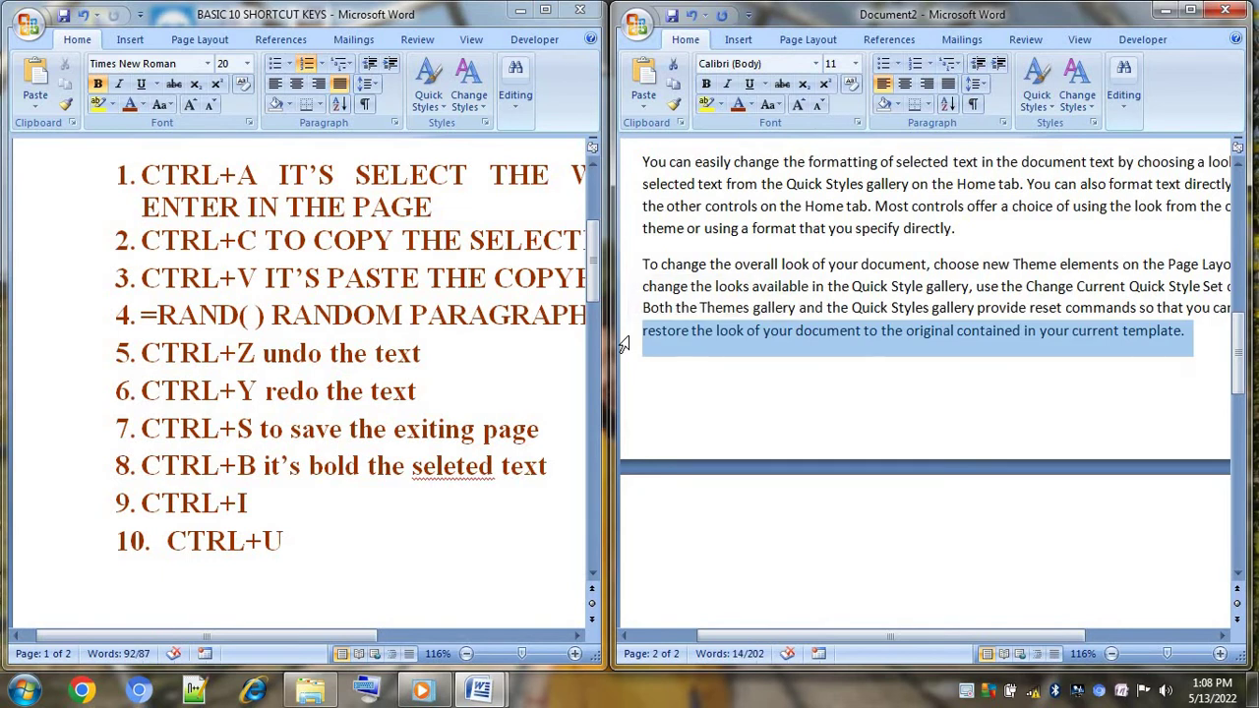
key("ctrl+b")
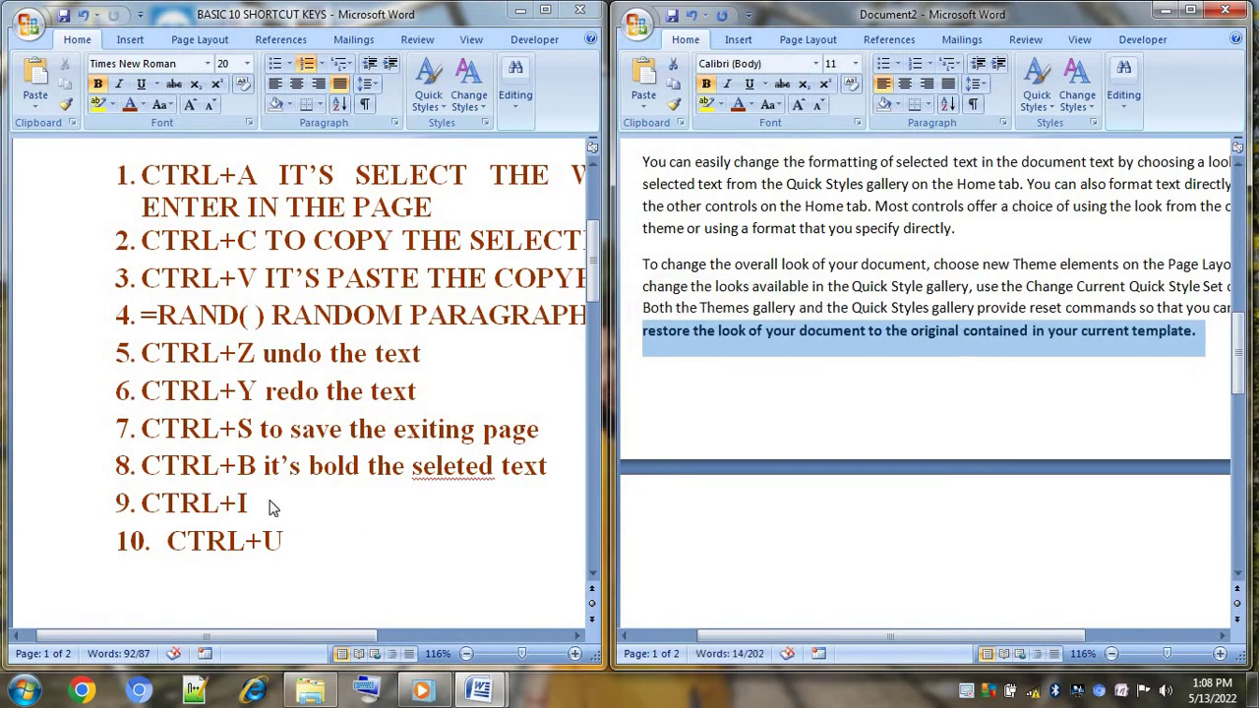
left_click(273, 507)
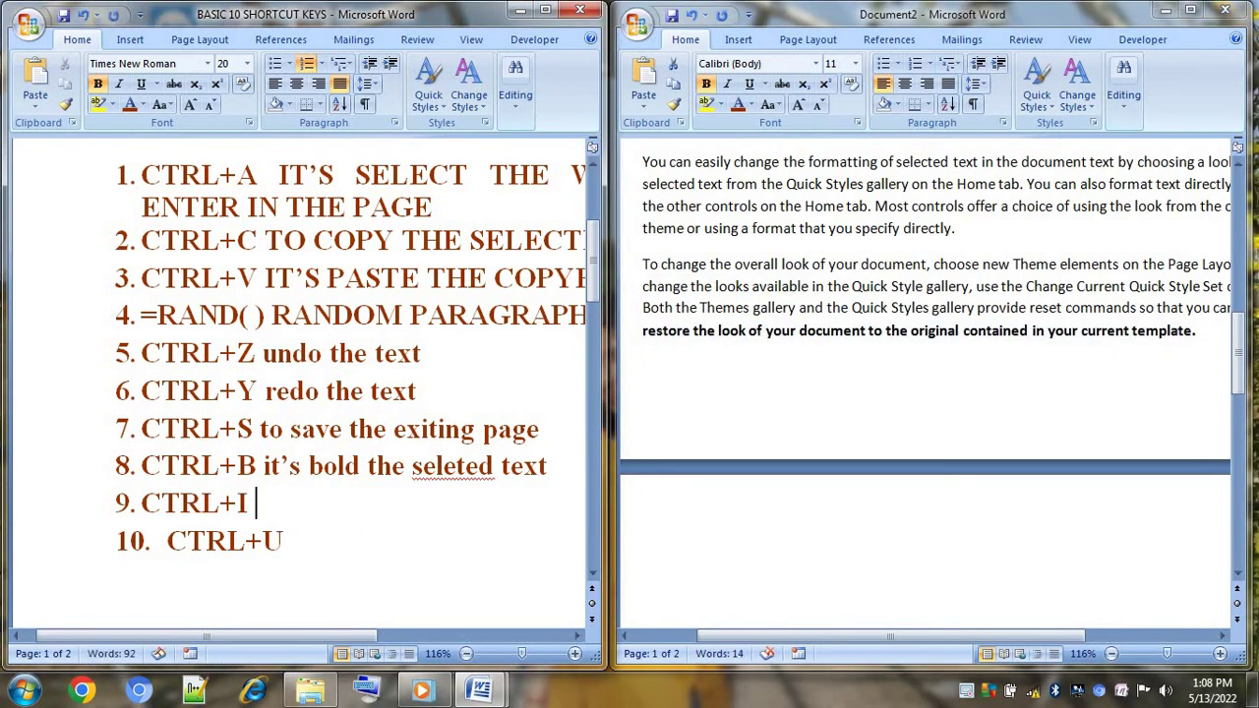
Step: Explain CTRL+I as 'it's italic the selected text' and italicize Document2's 'Both the Themes gallery' line
type("it's ")
type("tali")
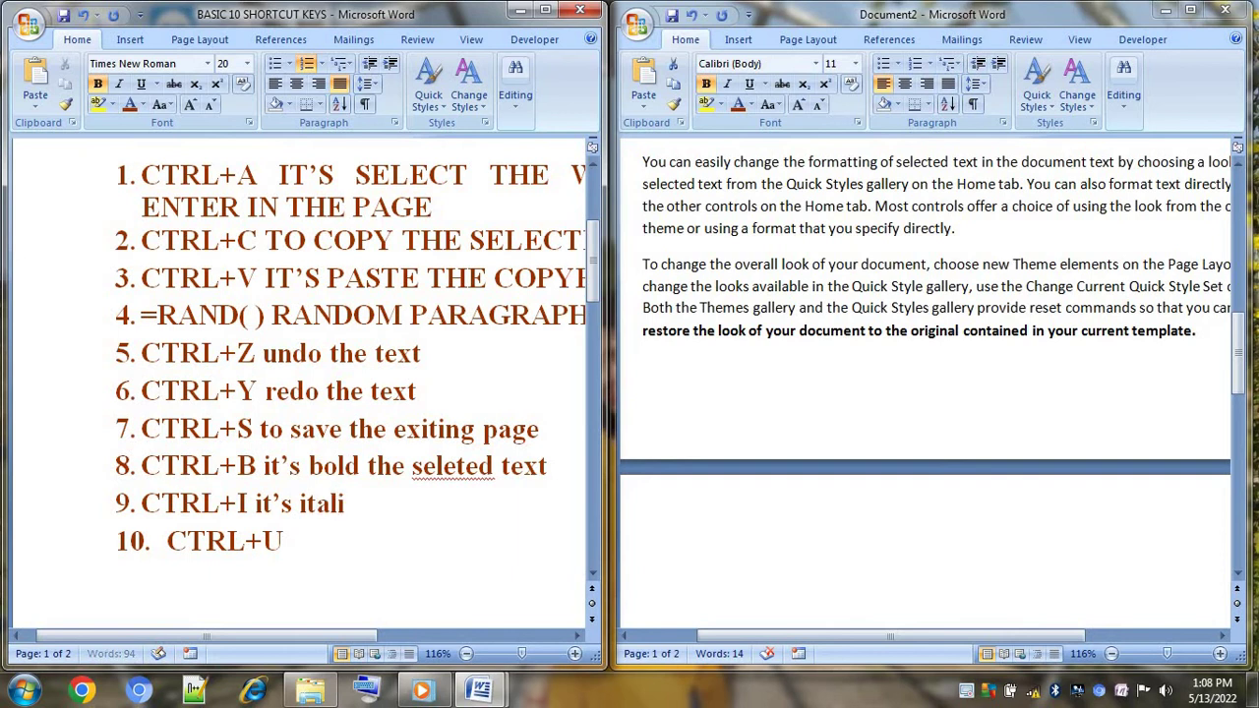
type("c the")
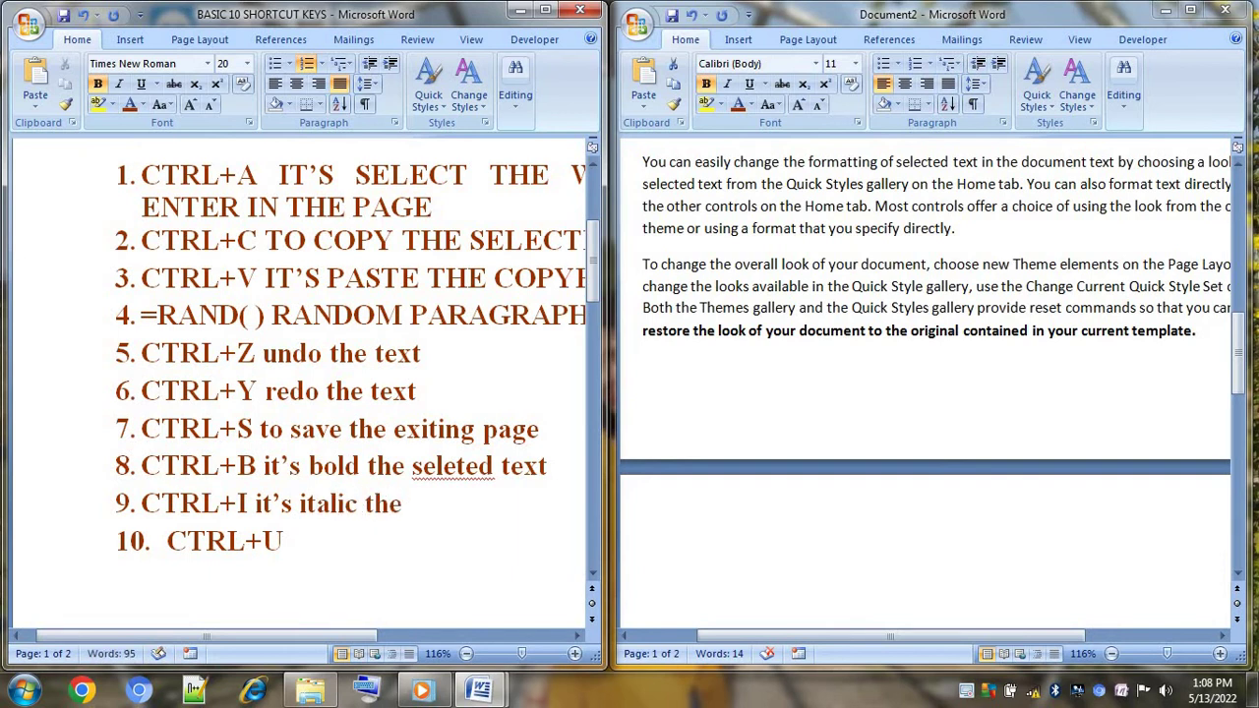
type(" select")
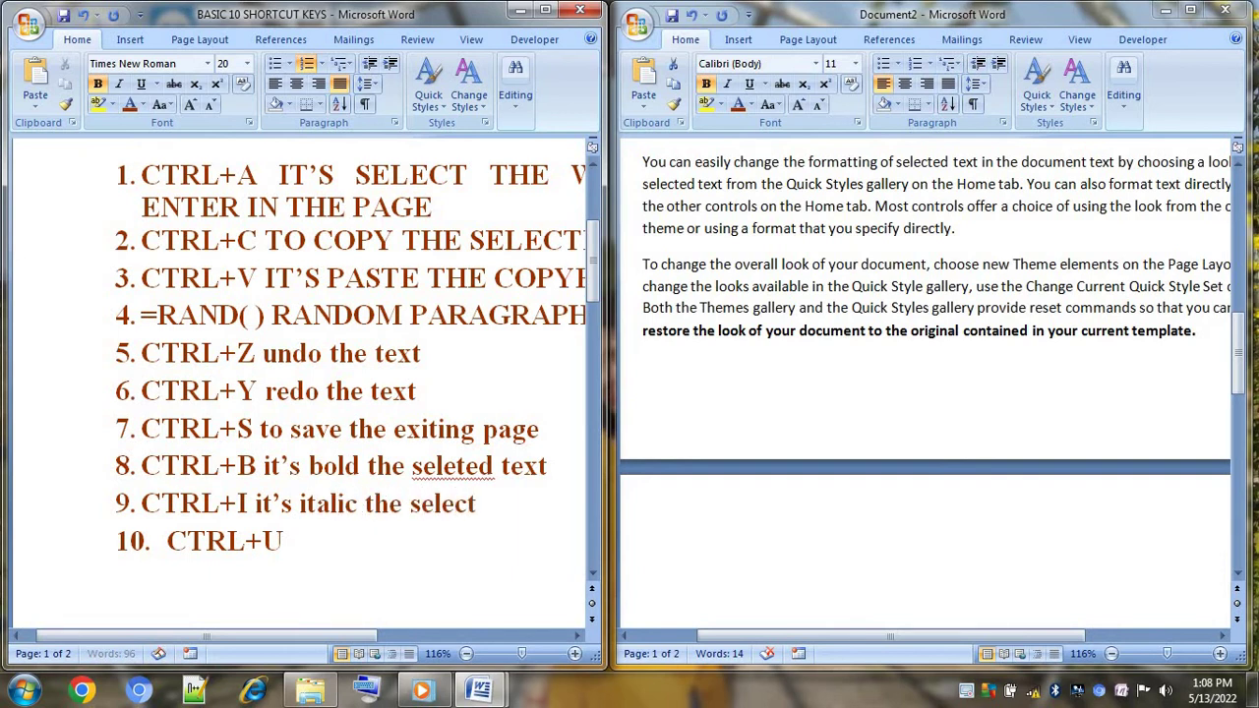
type("ed te")
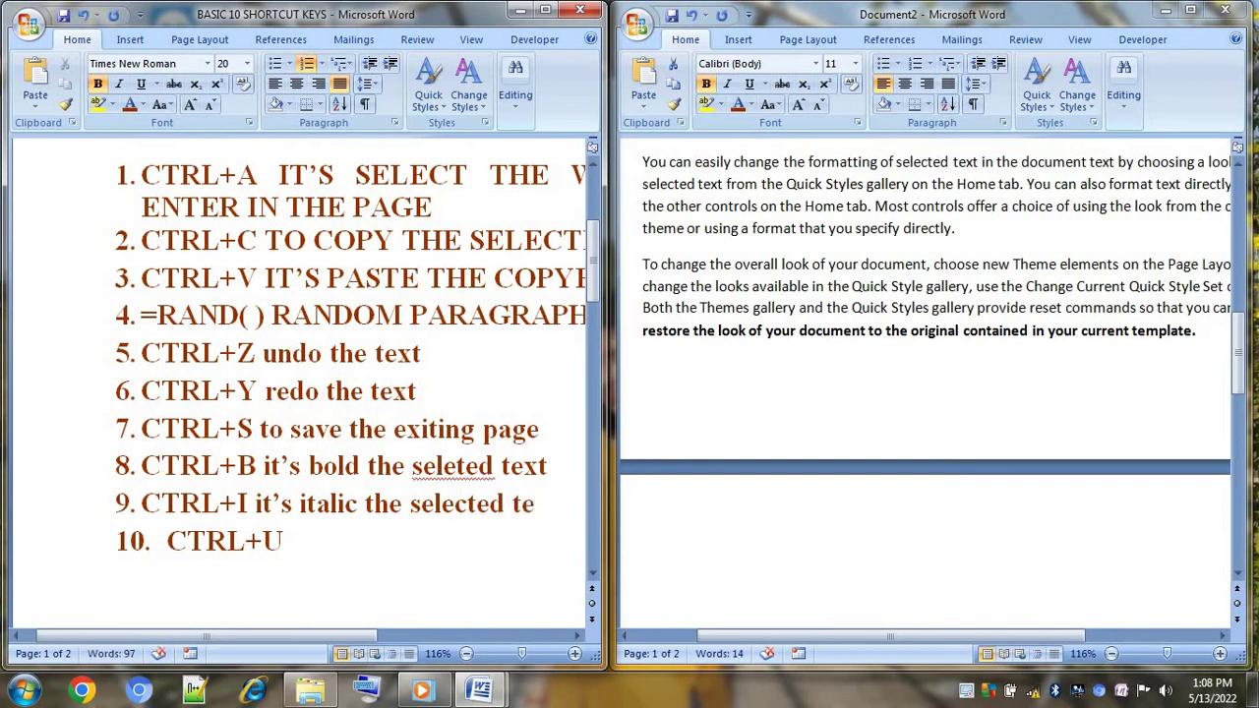
type("xt")
key("alt+Tab")
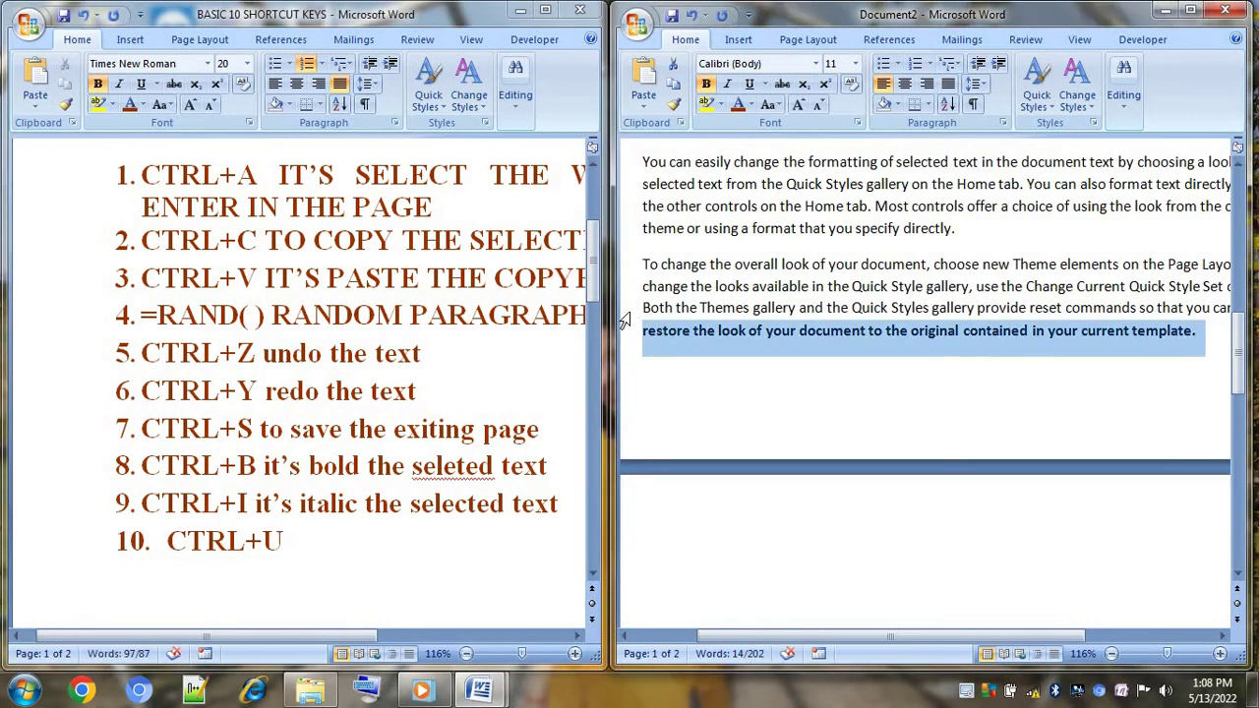
left_click(621, 317)
key("ctrl+i")
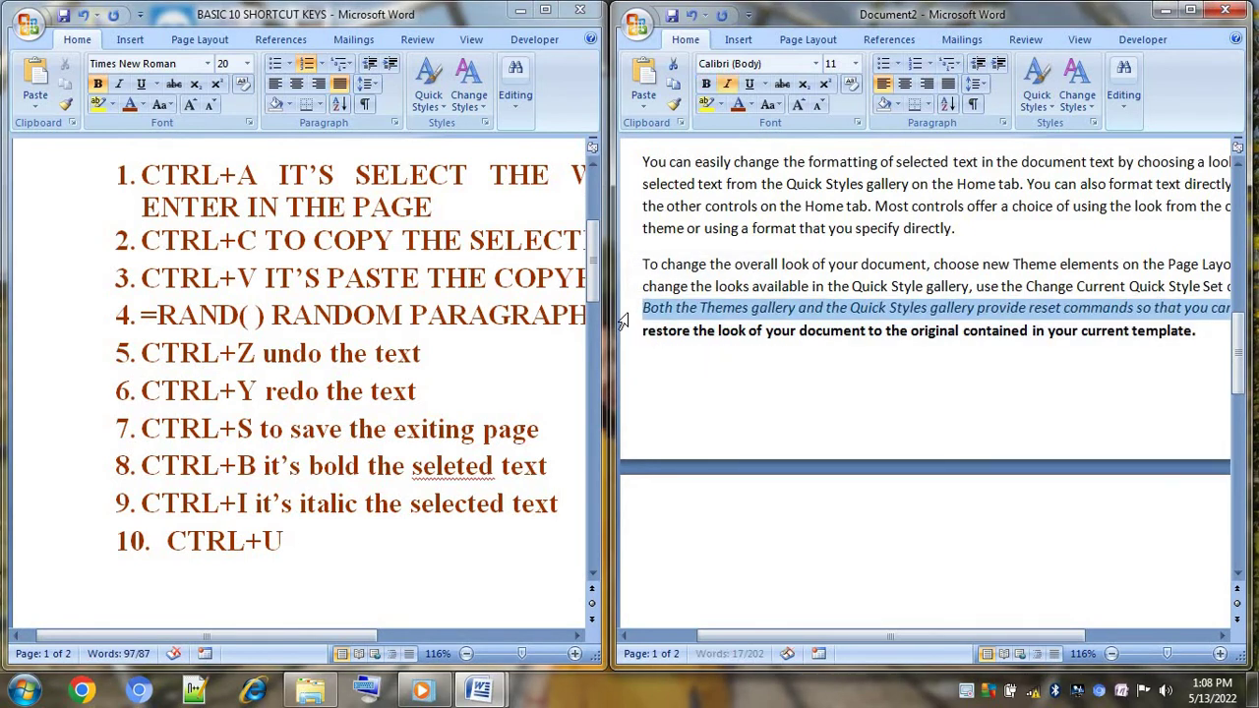
Step: Type 'it's underline the selected text' after CTRL+U in item 10
key("alt+Tab")
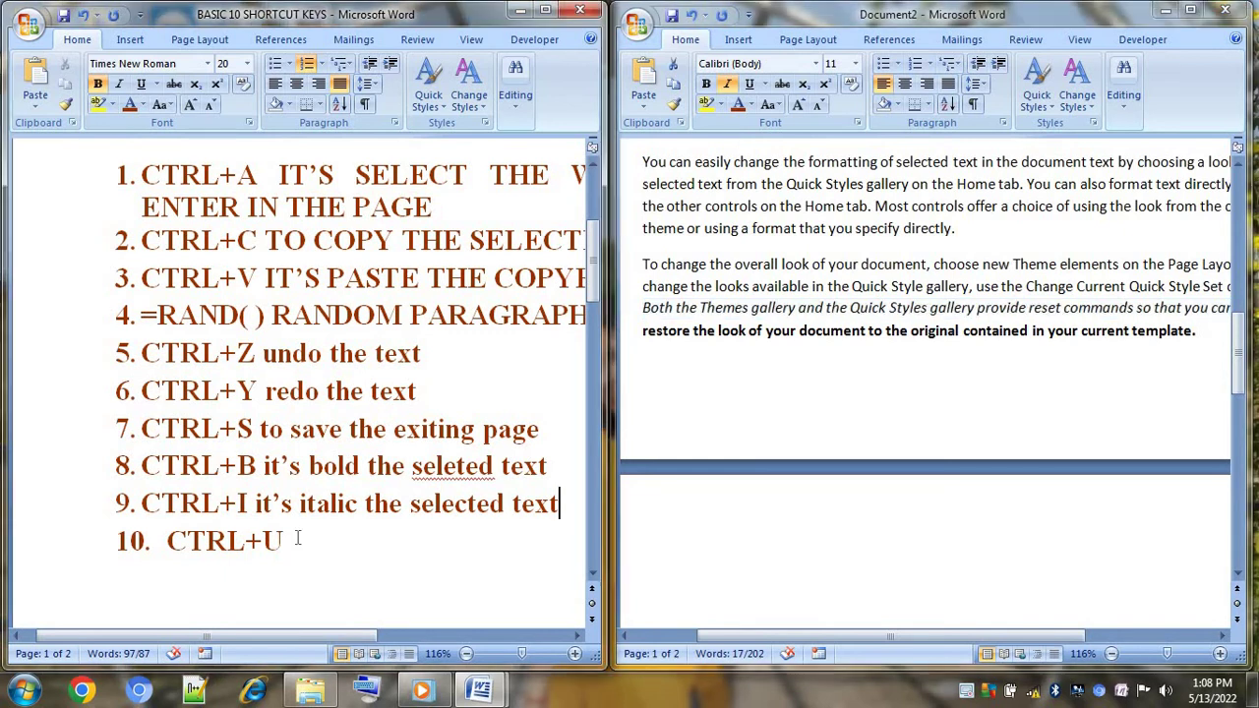
left_click(290, 544)
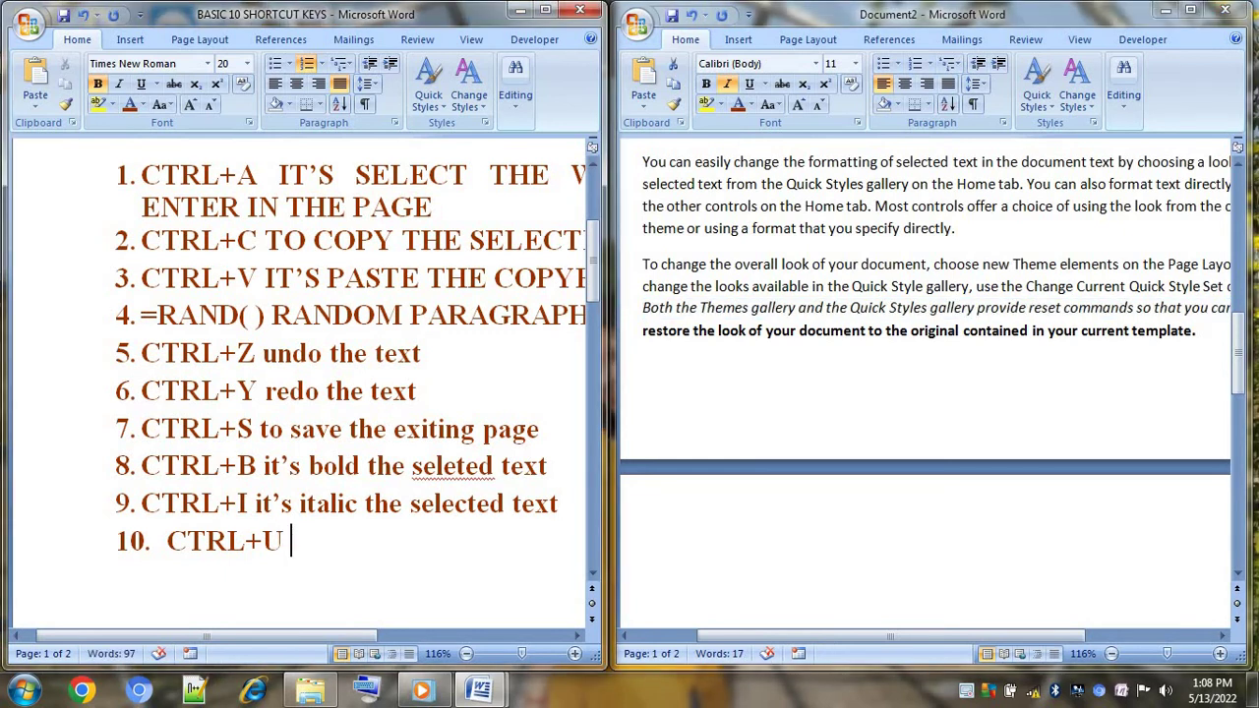
type("it")
type("'s ")
type("un")
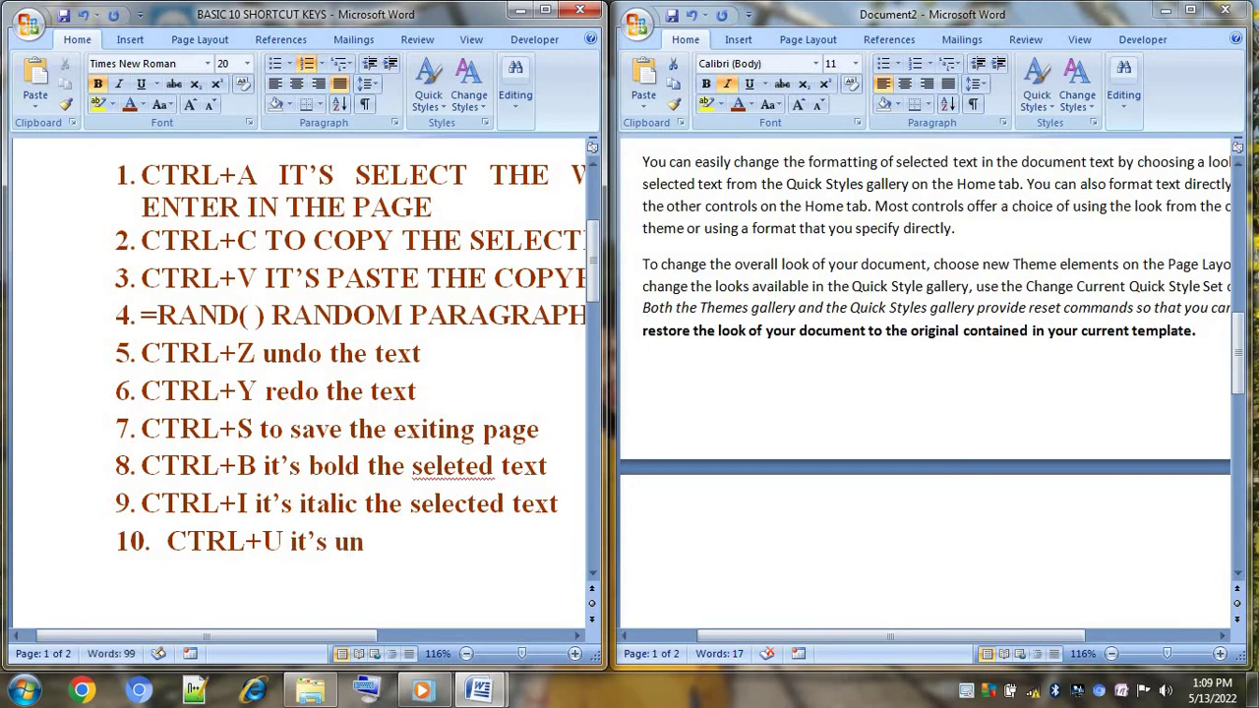
type("l")
key("BackSpace")
type("der")
type("lin")
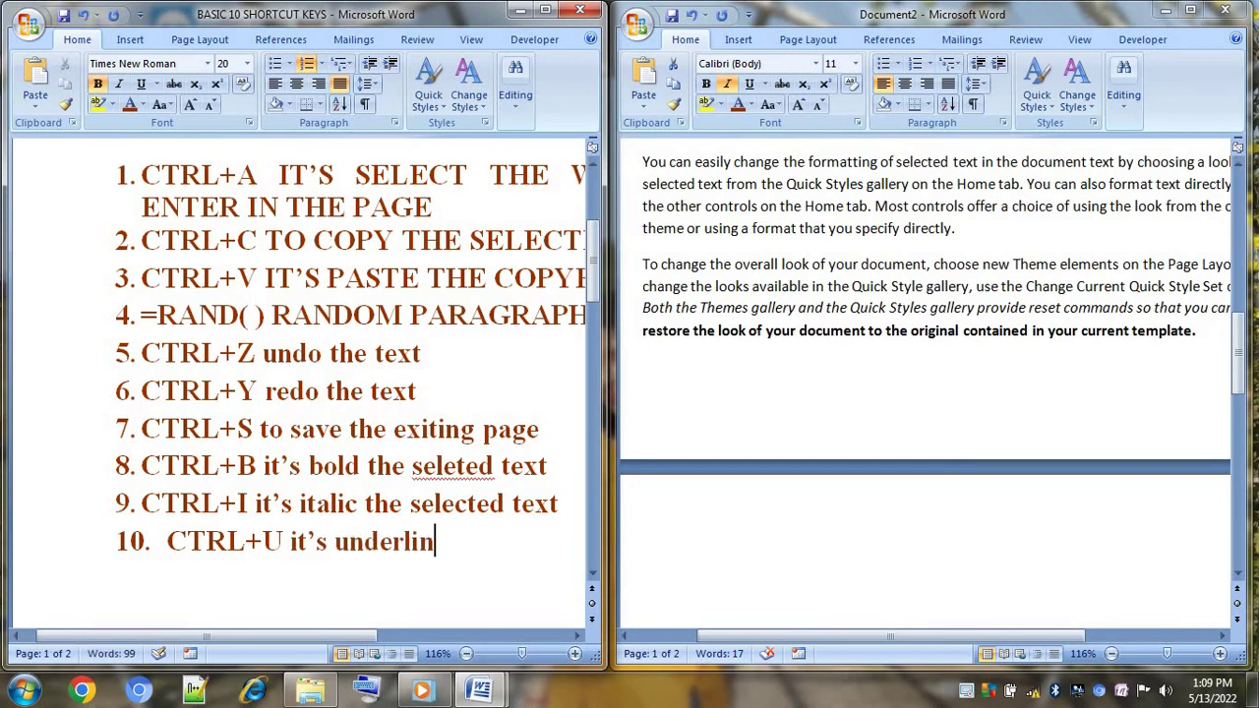
type("e th")
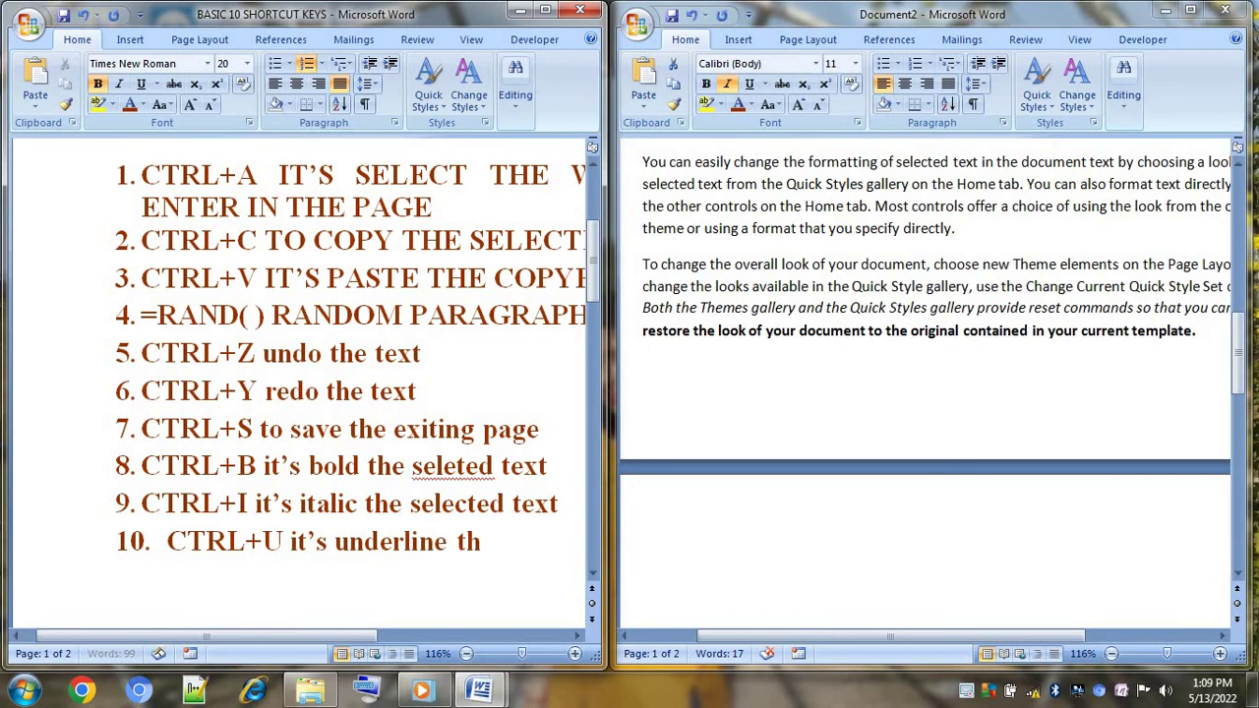
type("e se")
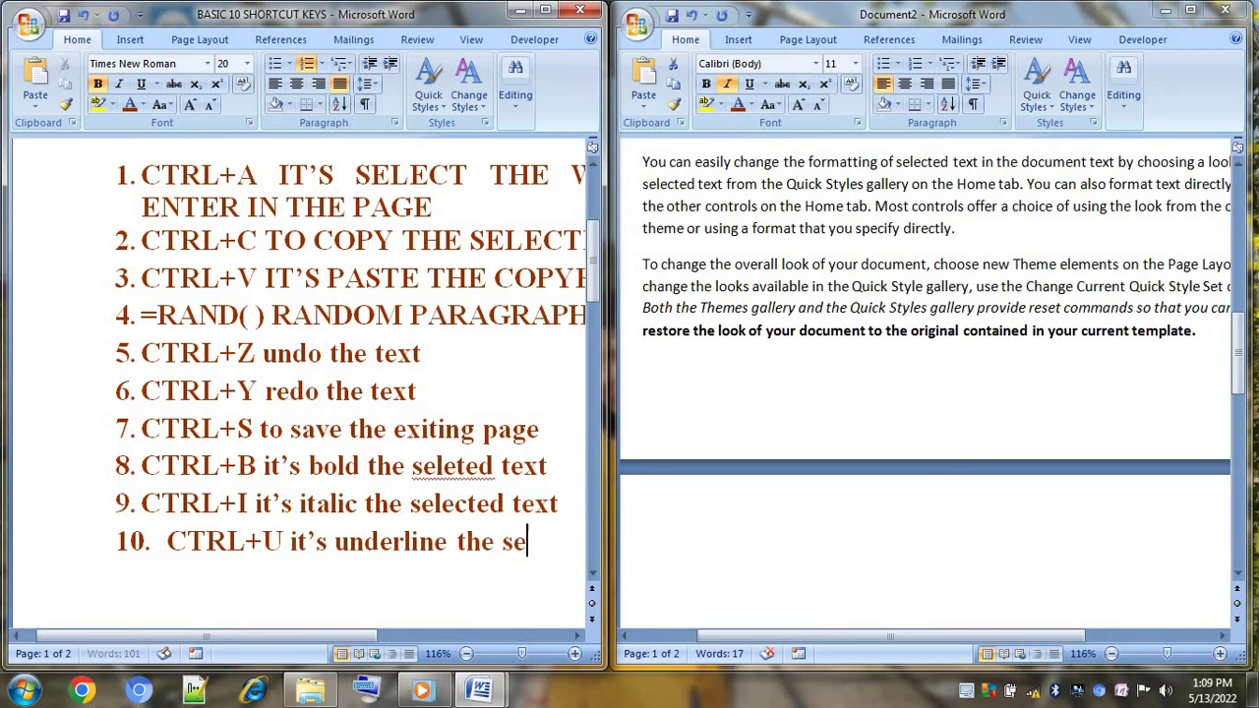
type("lect")
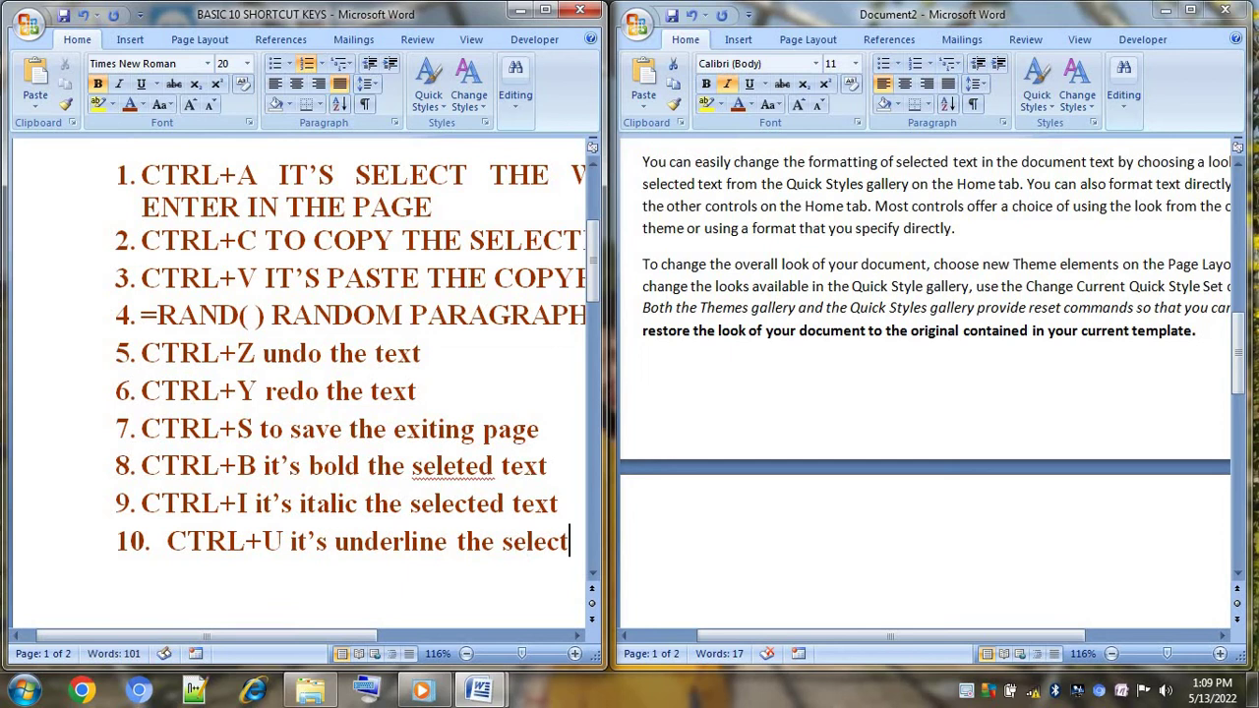
type("d")
key("BackSpace")
type("ed ")
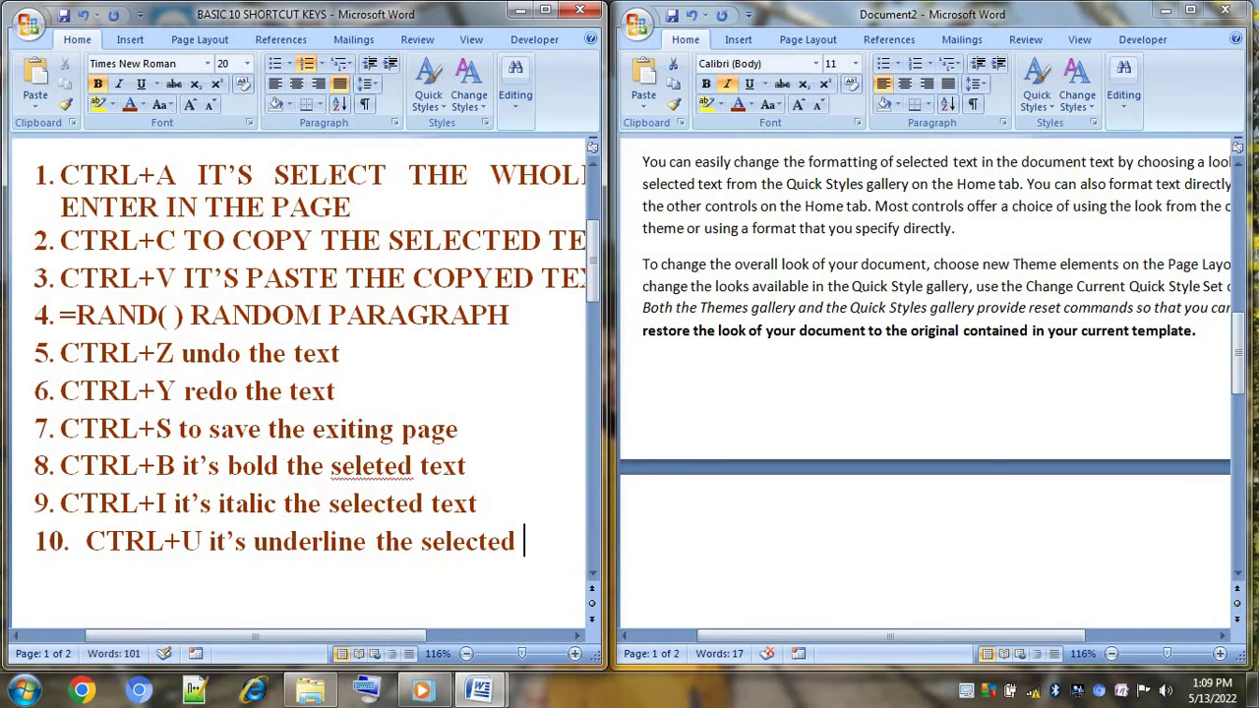
type("text")
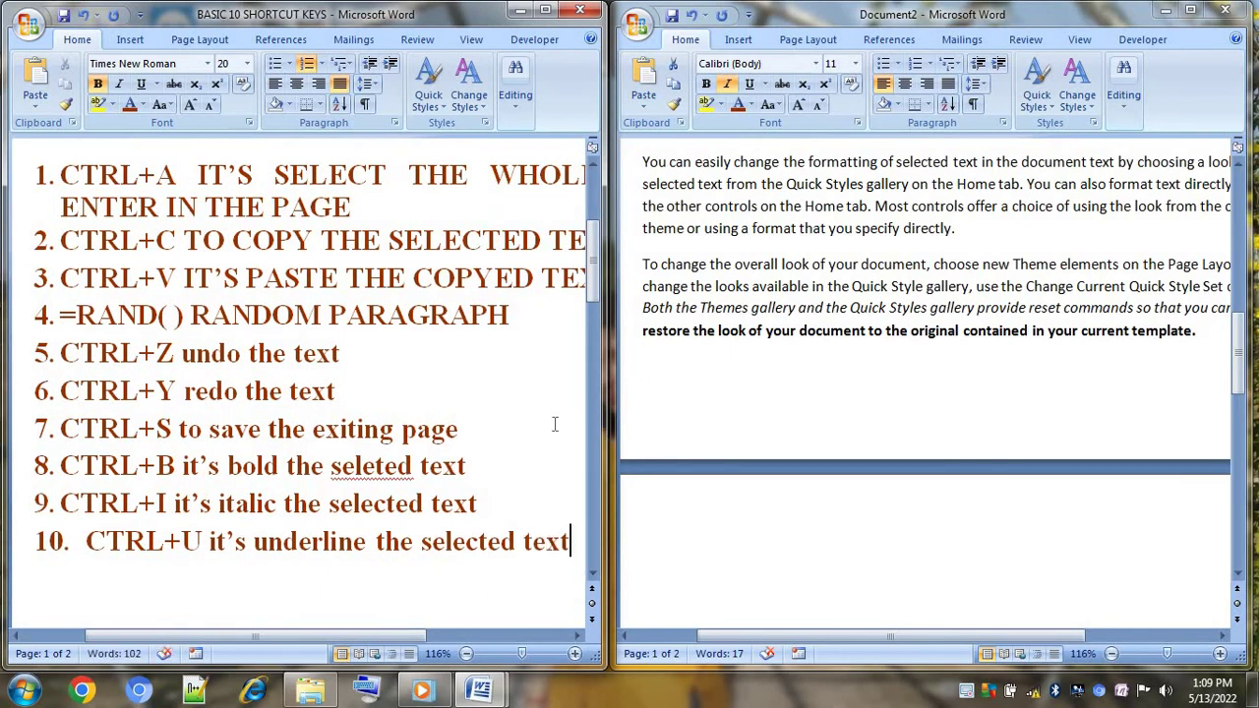
Step: Underline the 'change the looks available' line in Document2
left_click(634, 307)
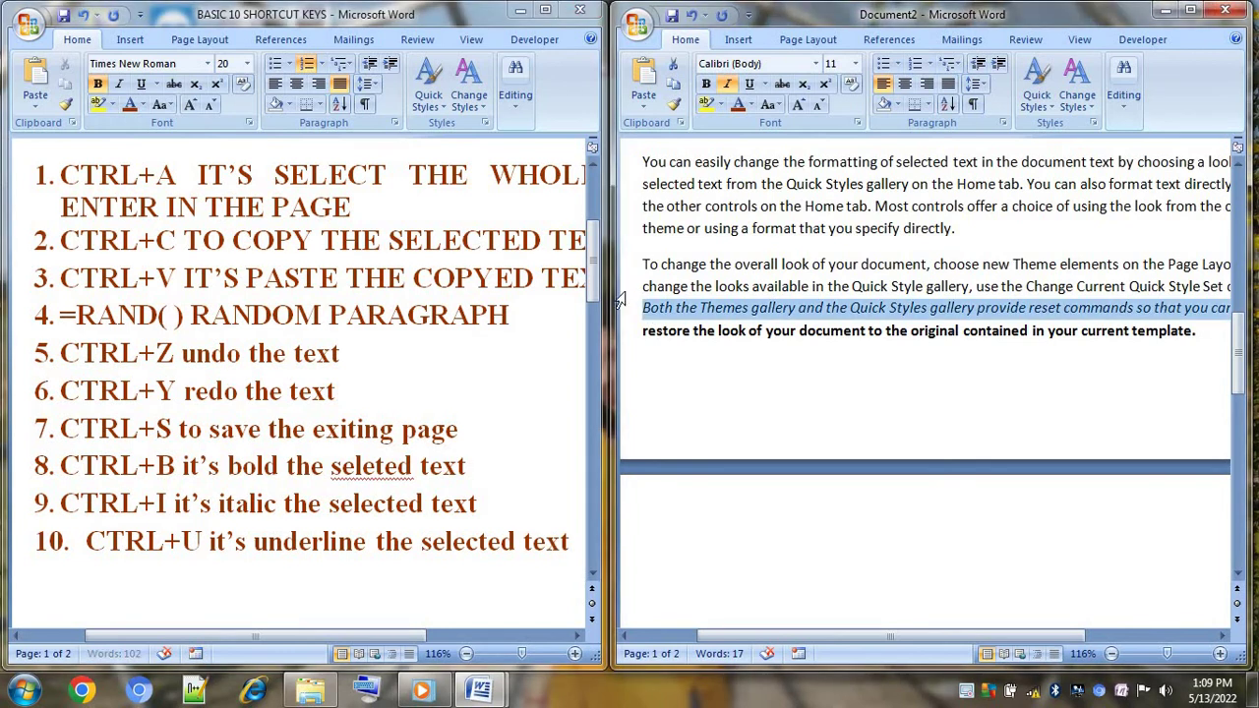
left_click(614, 287)
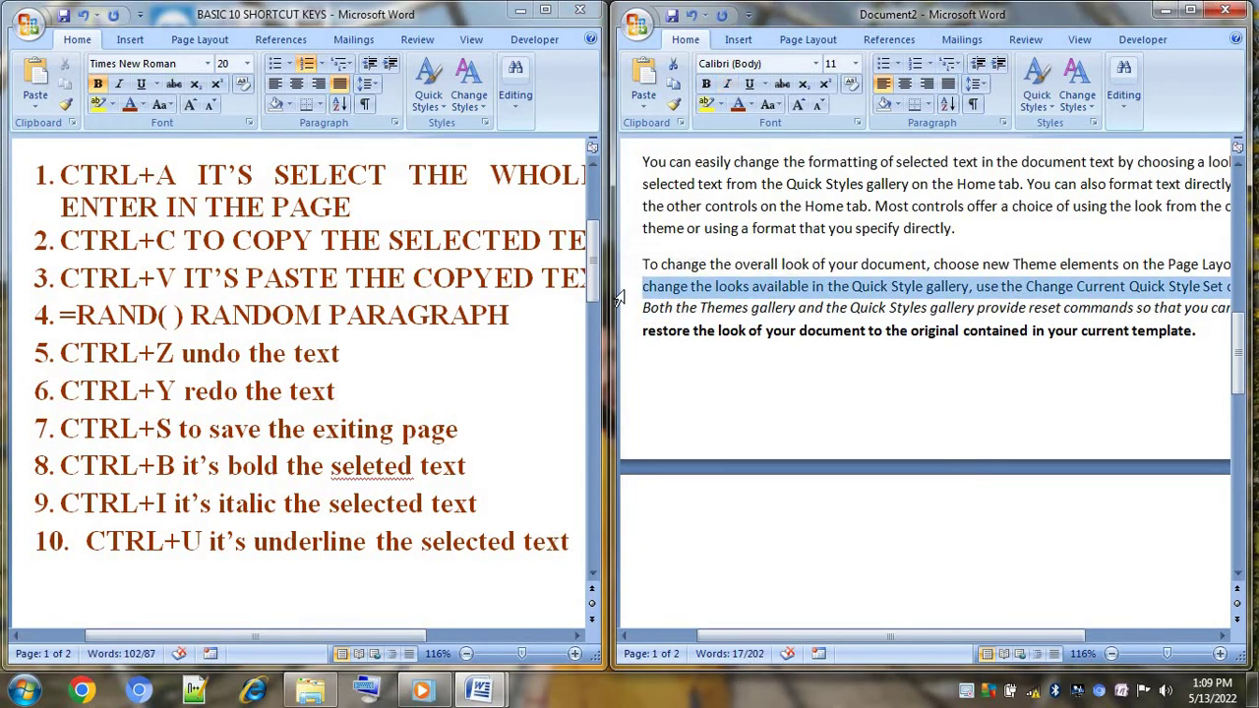
key("ctrl+u")
left_click(661, 374)
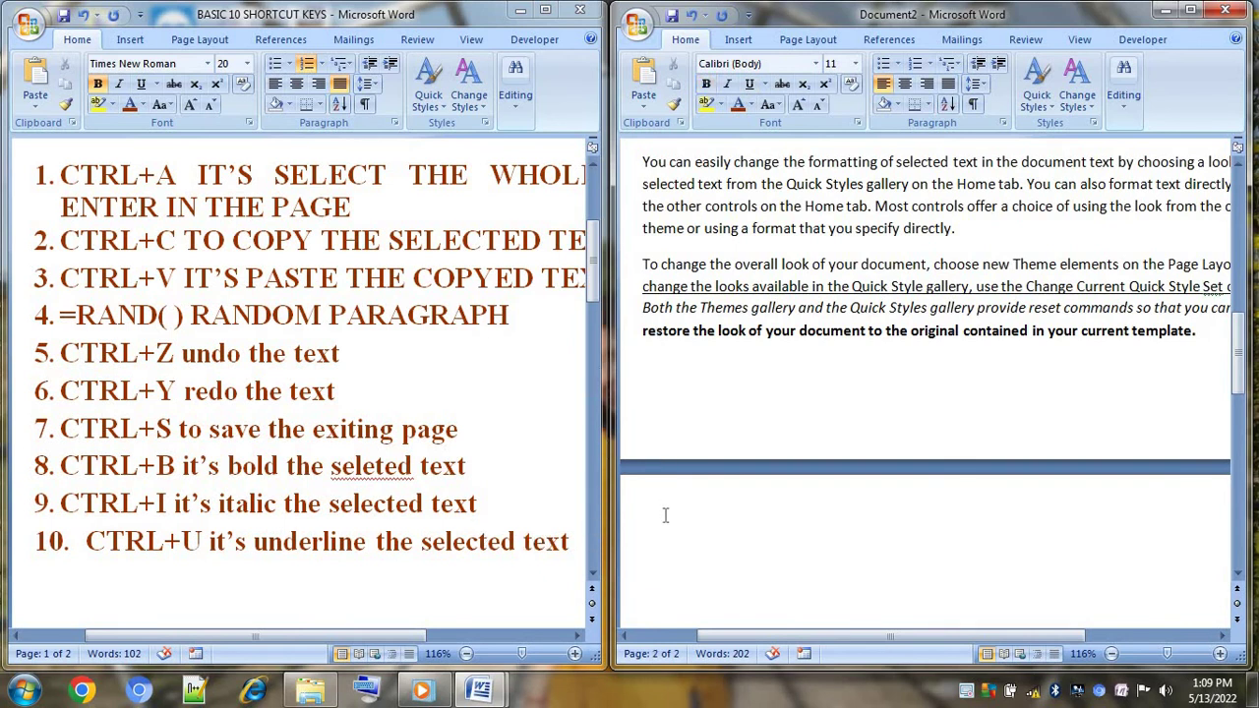
Step: Type 'So here ARE the basic 10 short cut keys' as the final line of Document2
type("So")
type(" h")
type("ere ")
type("ARE")
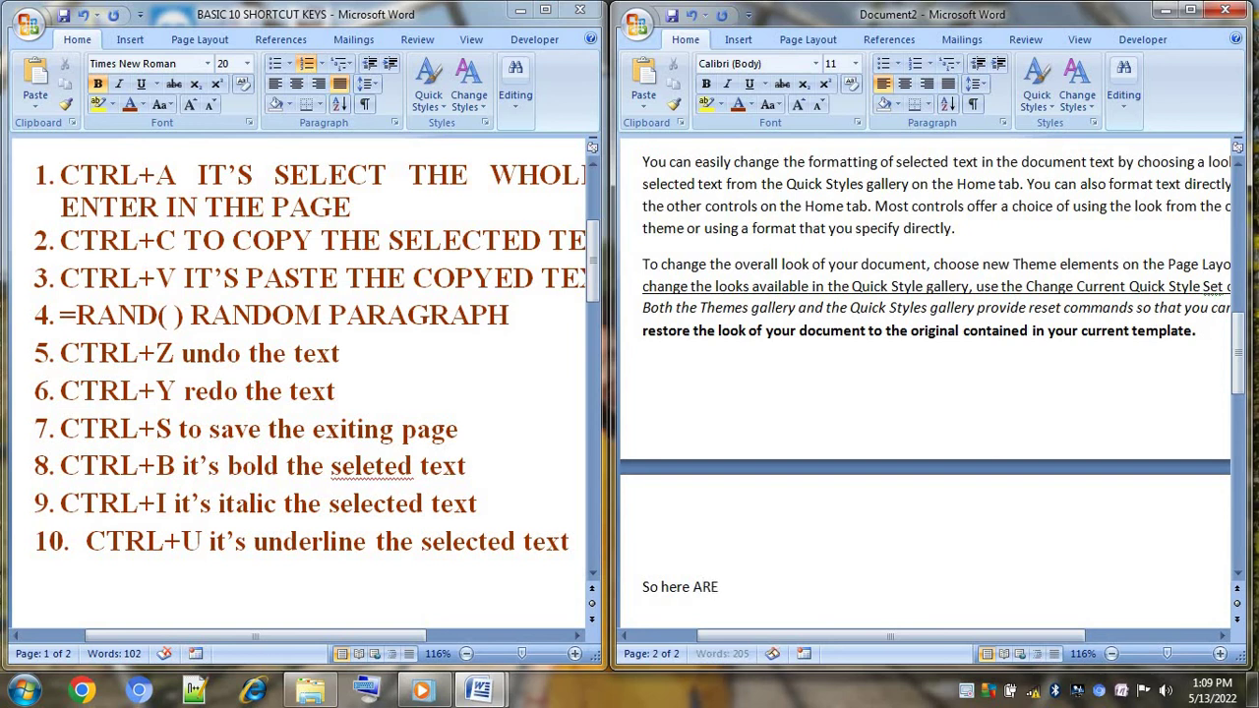
type(" th")
type("e basi")
type("c ")
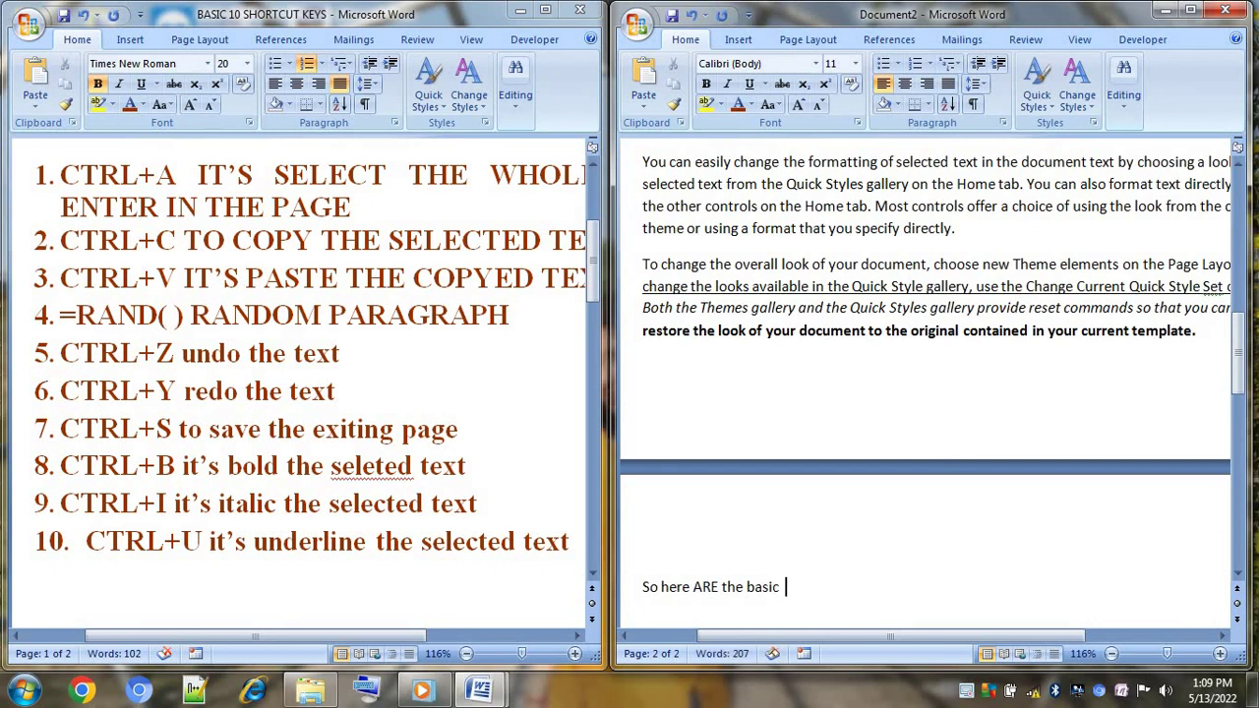
type("10")
type(" short")
type(" cut")
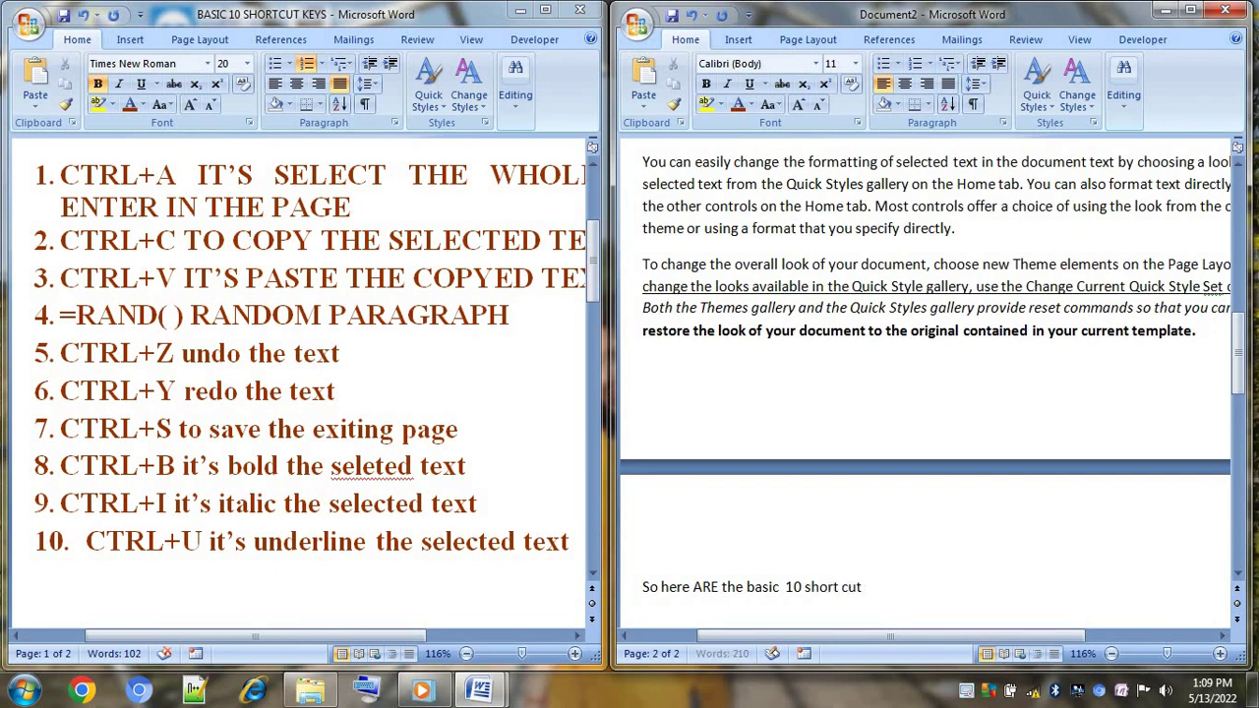
type(" keys")
key("Return")
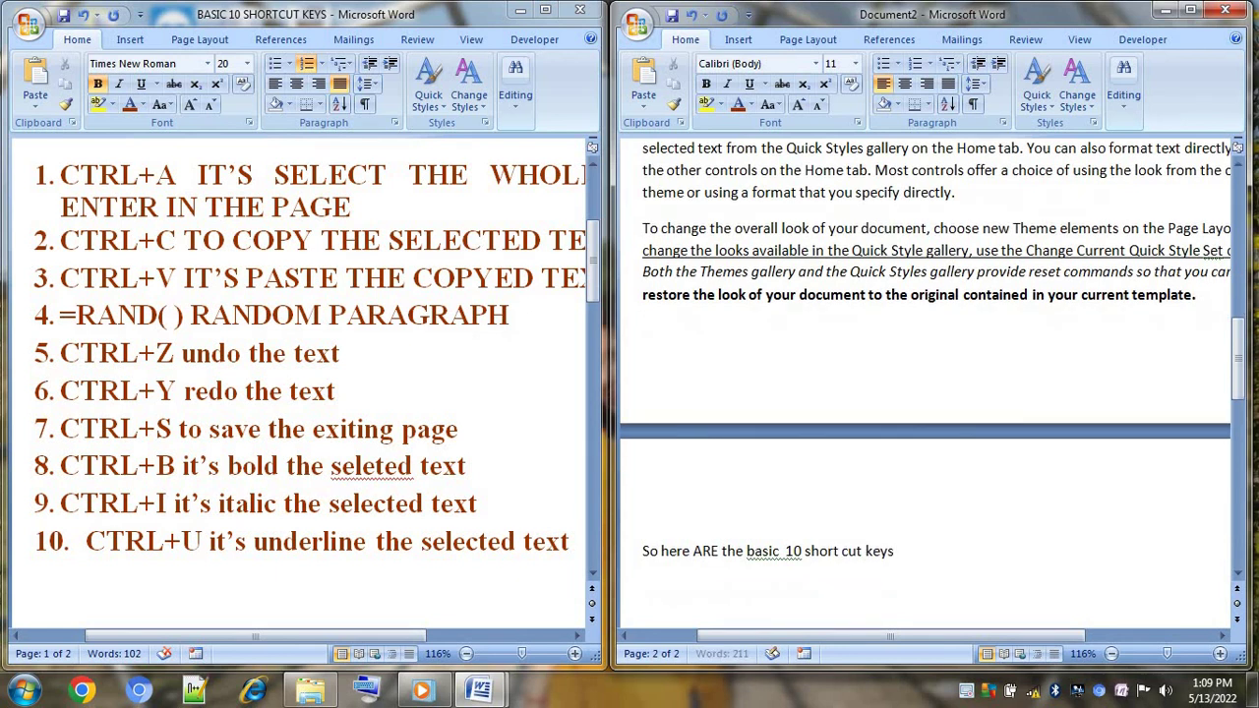